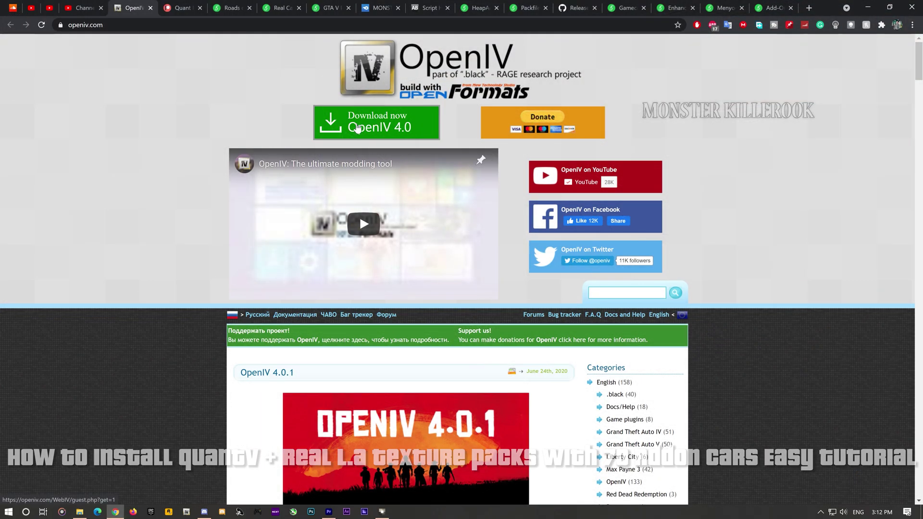
Review the QuantV membership levels on Patreon and the download pages for the Roads of Europe and Grand Theft Auto V Remastered mods.
click(205, 11)
scroll(219, 53, down, 7)
scroll(676, 180, down, 5)
scroll(676, 180, up, 5)
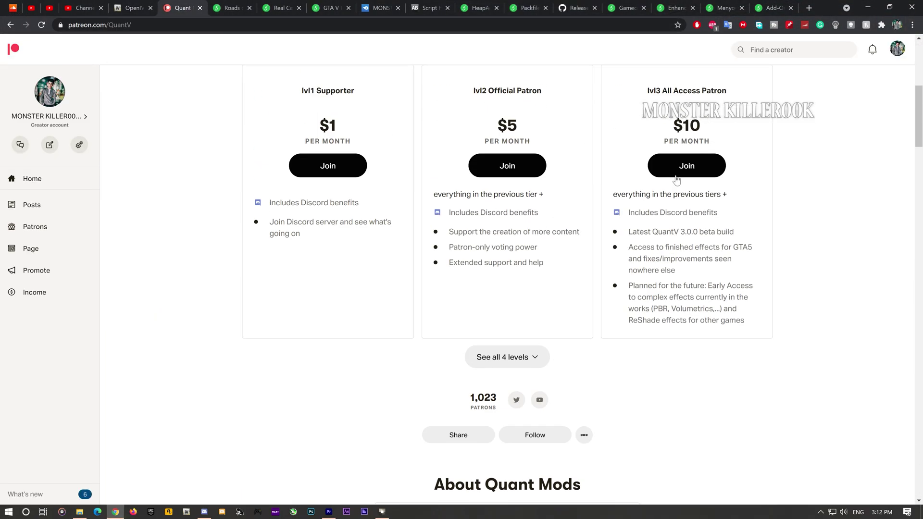
click(214, 7)
scroll(247, 192, down, 6)
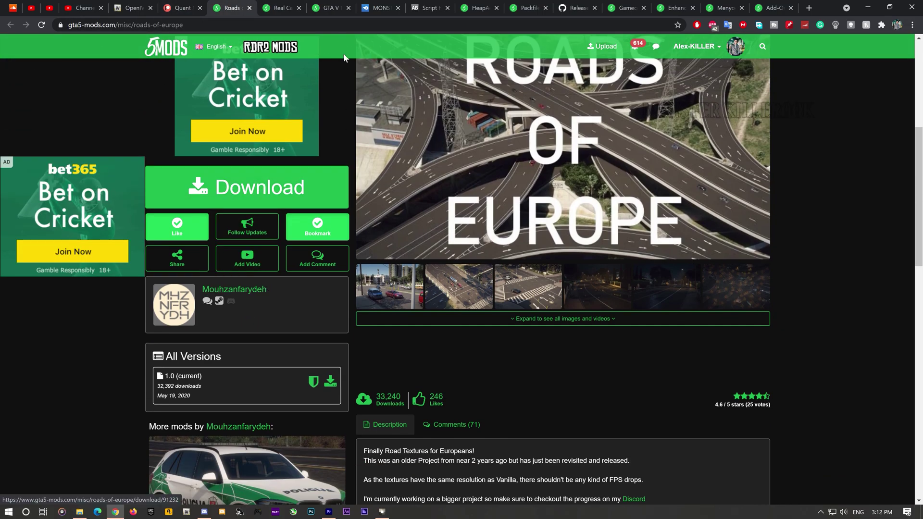
key(ctrl+Tab)
scroll(246, 420, down, 5)
key(ctrl+Tab)
key(ctrl+Tab)
key(ctrl+Tab)
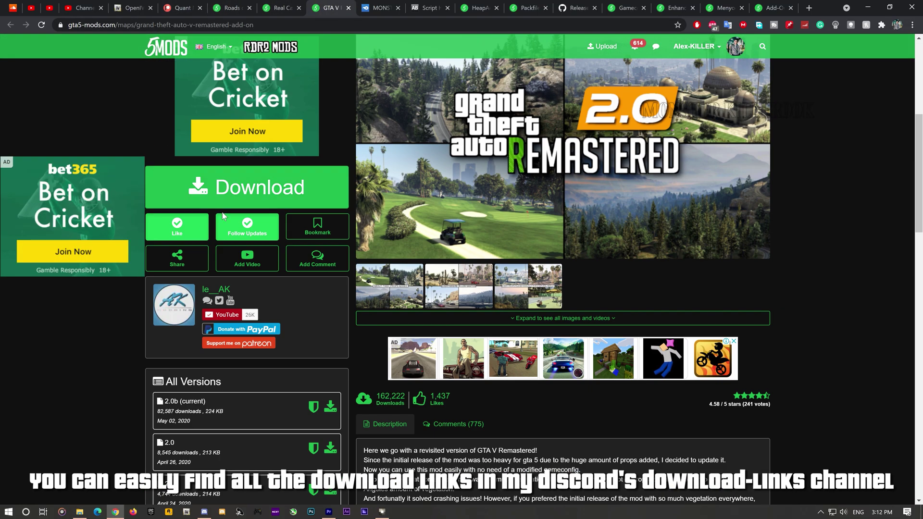
Look through the supporting tool pages, including Packfile Limit Adjuster and the GTA 5 gameconfig for 300 cars.
key(ctrl+Tab)
key(ctrl+Tab)
key(ctrl+Tab)
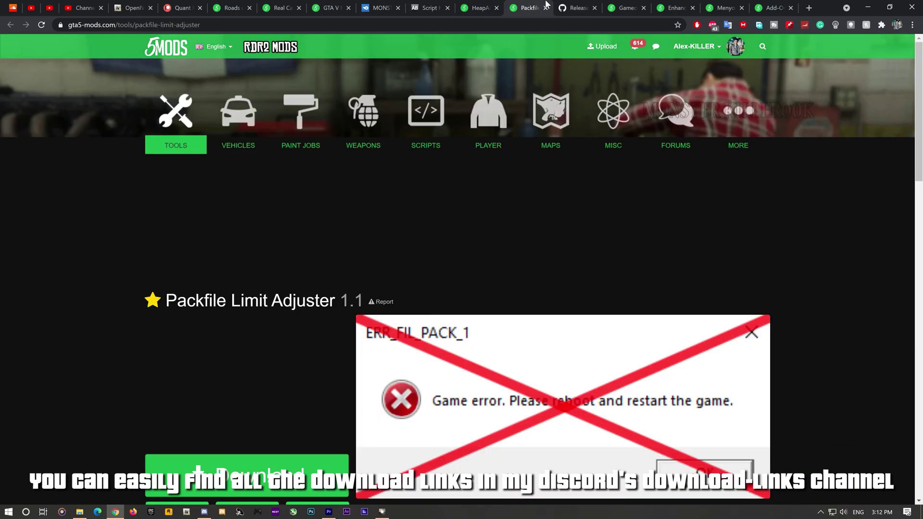
key(ctrl+Tab)
key(ctrl+Tab)
key(ctrl+Tab)
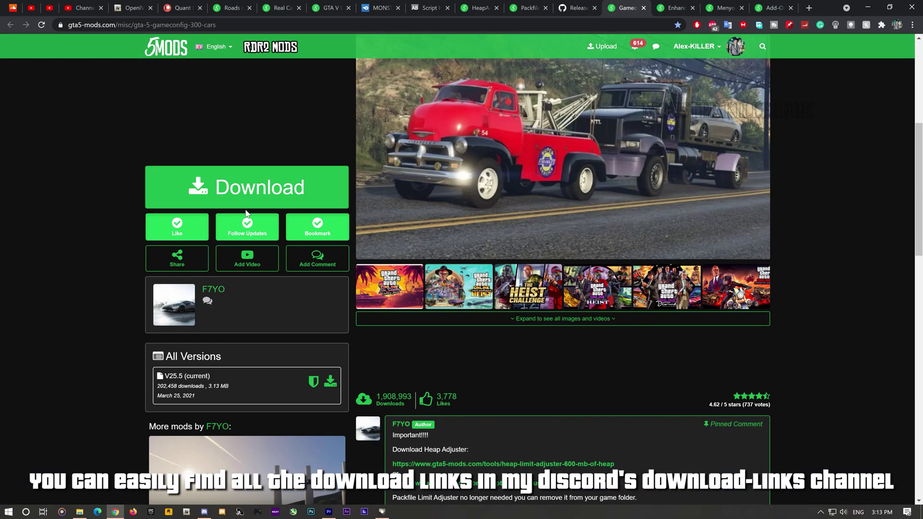
key(ctrl+Tab)
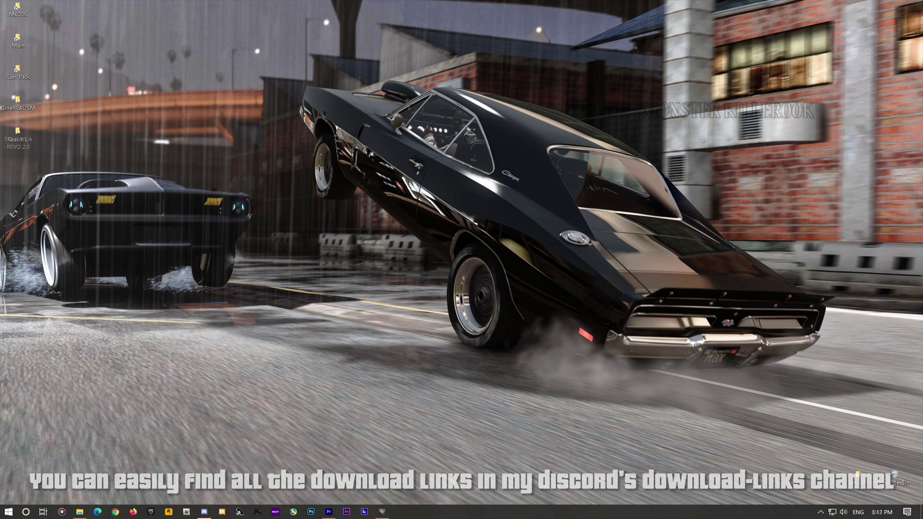
Open the QuantV folder from the desktop and check the combined size of all its contents.
double_click(17, 134)
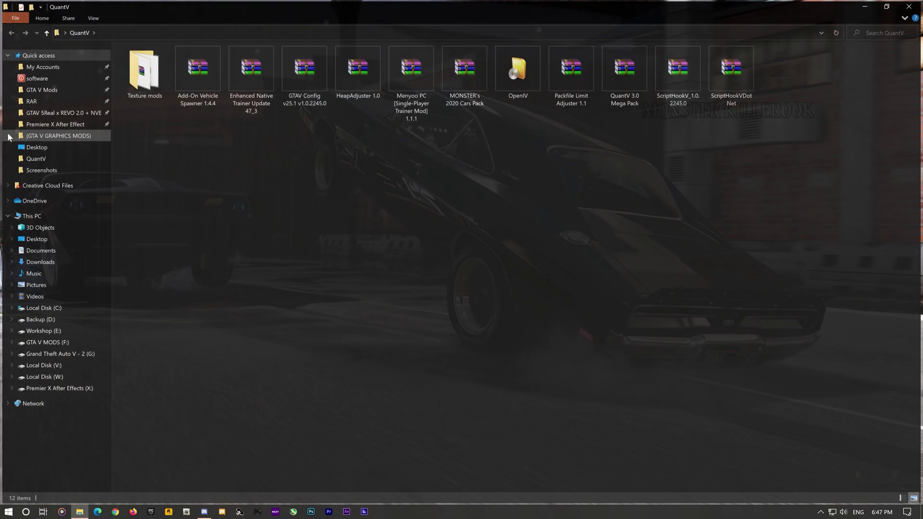
drag(144, 147, 709, 54)
key(alt+Return)
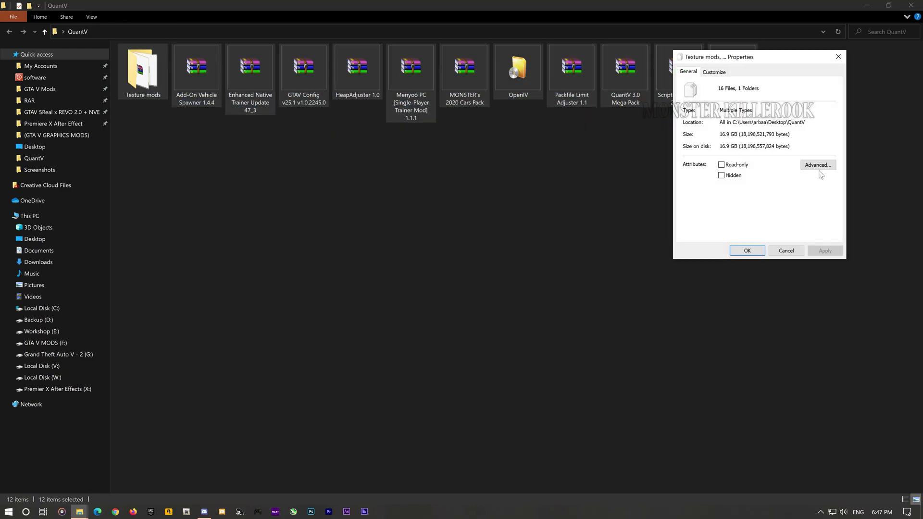
click(782, 251)
click(421, 169)
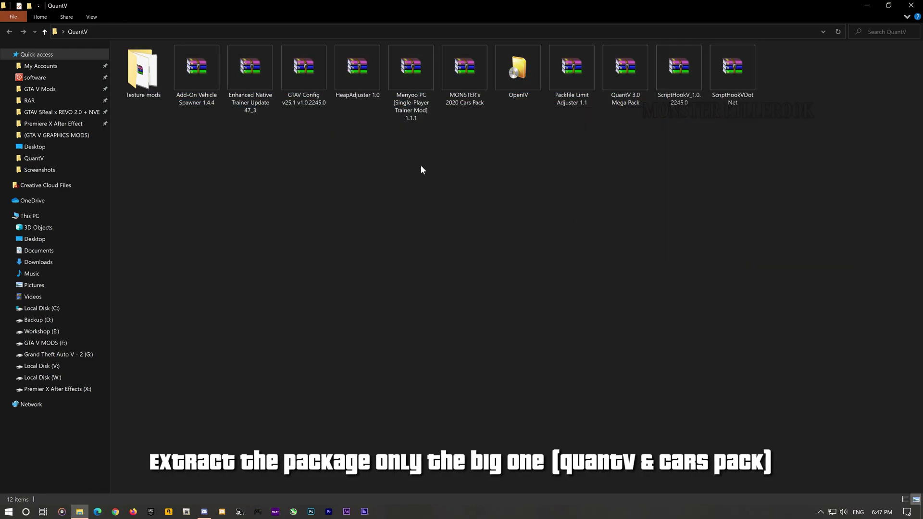
Extract the MONSTER's 2020 Cars Pack and QuantV 3.0 Mega Pack archives into separate folders with 7-Zip.
click(456, 104)
ctrl+click(609, 79)
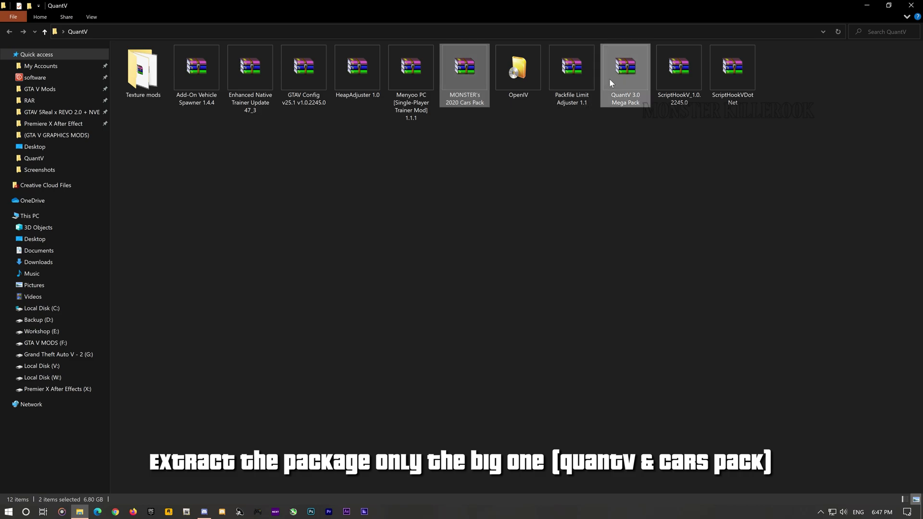
right_click(617, 71)
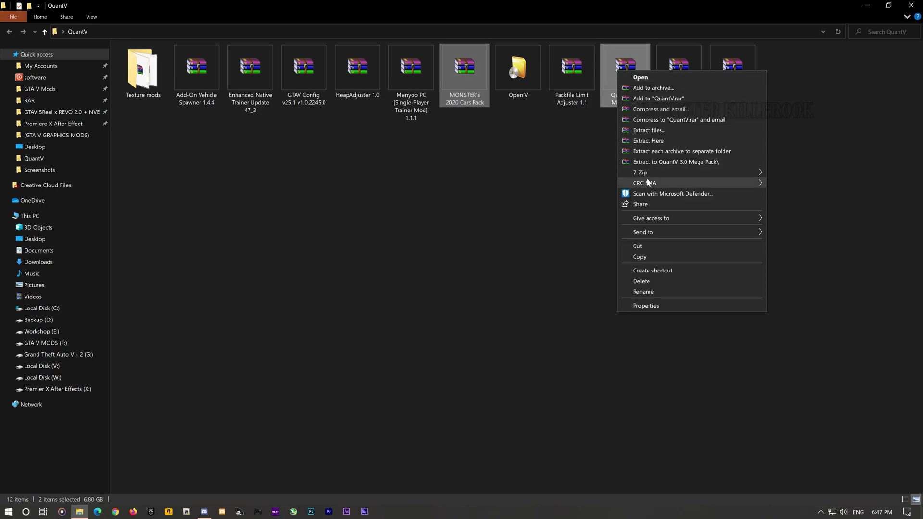
mouse_move(712, 175)
click(786, 191)
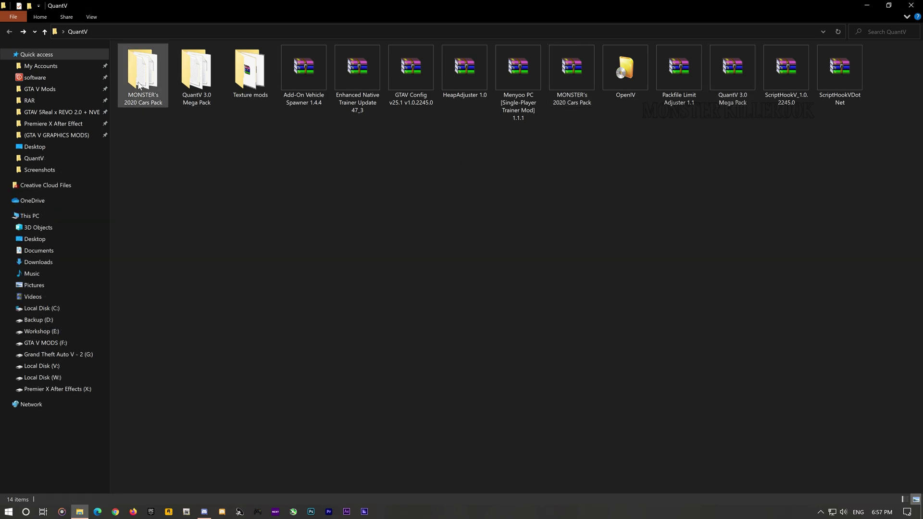
Extract the three archives in Texture mods into separate folders with 7-Zip, refresh the listing and return to the QuantV folder.
double_click(245, 70)
drag(157, 100, 174, 61)
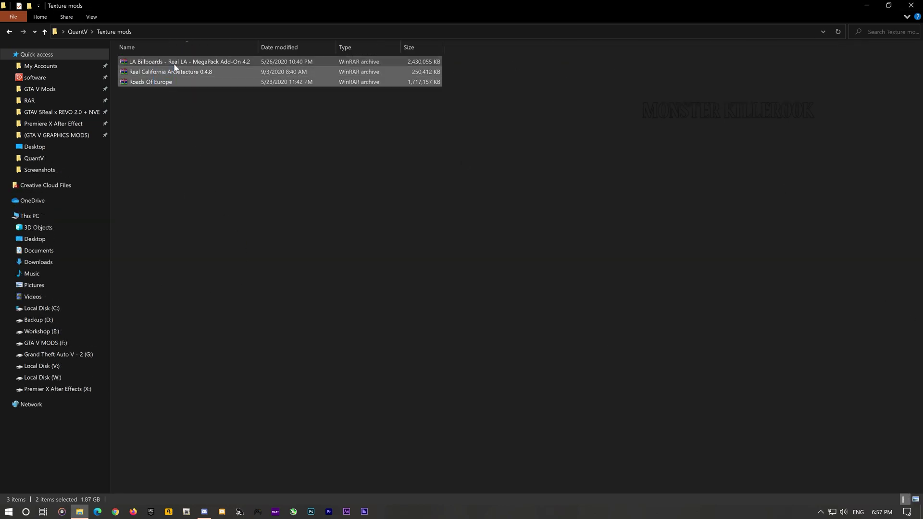
right_click(173, 68)
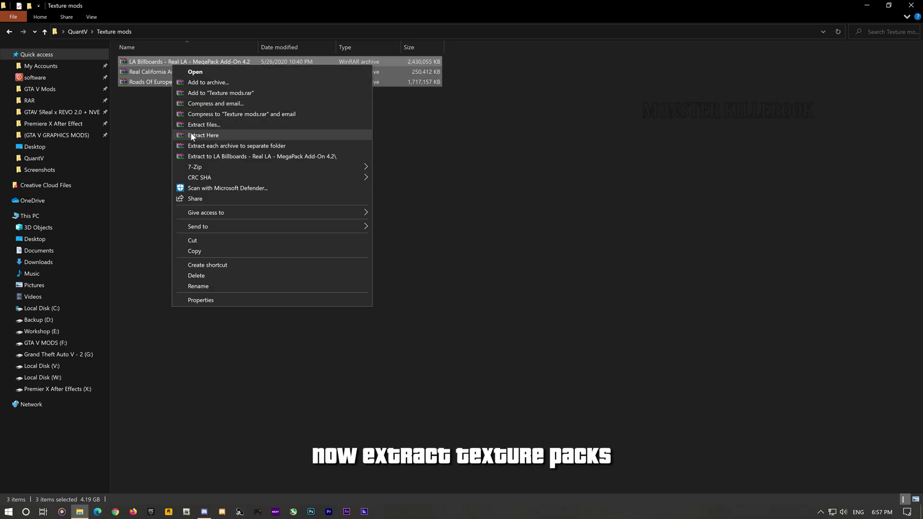
mouse_move(330, 172)
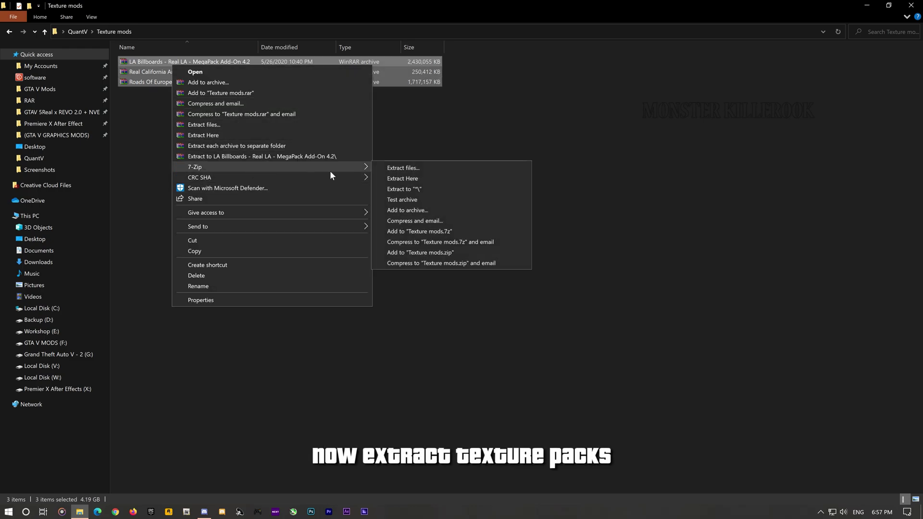
click(397, 188)
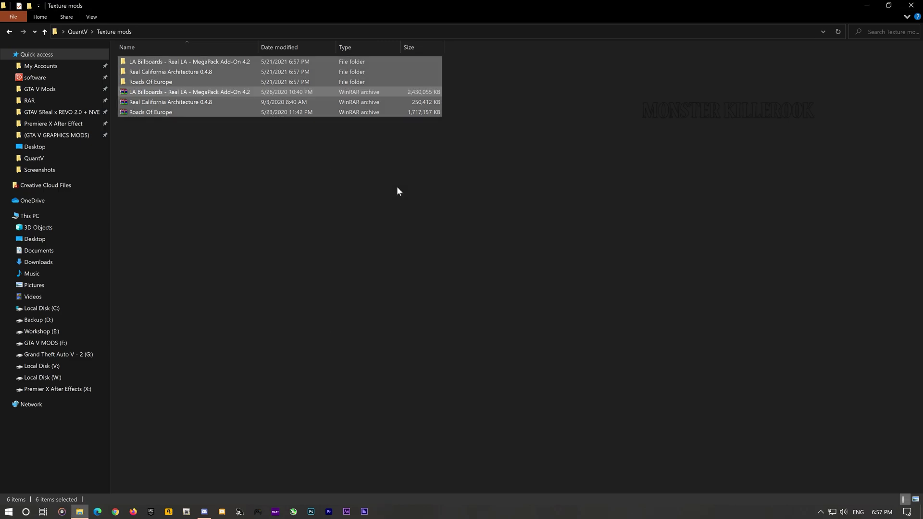
click(395, 182)
right_click(258, 164)
click(275, 198)
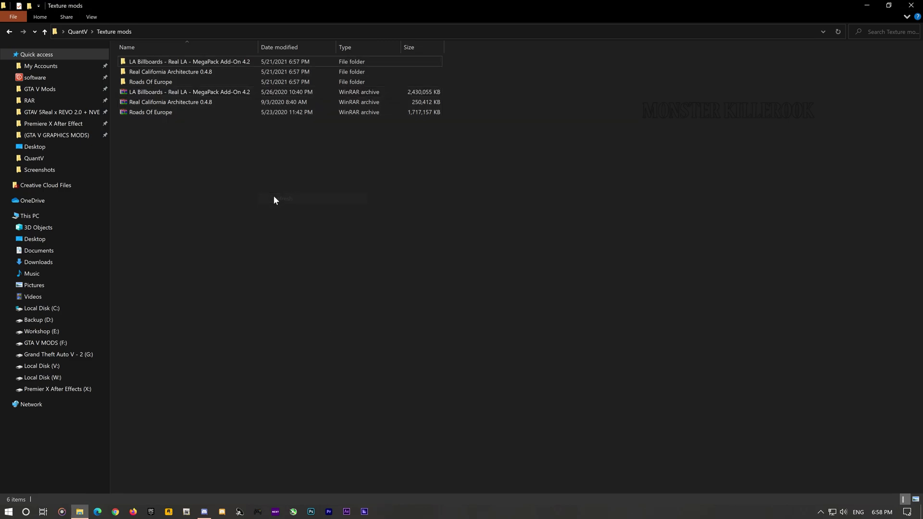
key(BackSpace)
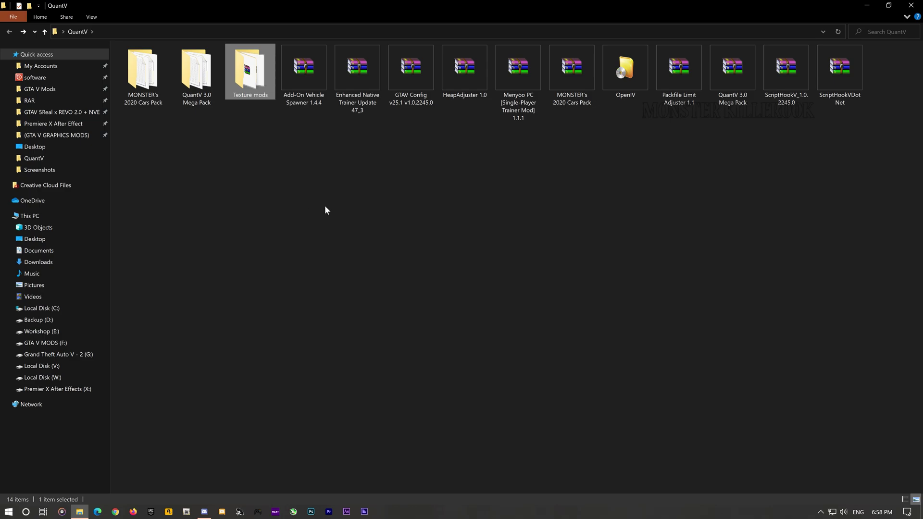
Run the OpenIV installer, accept the license terms, proceed to the download confirmation and cancel the installation.
click(628, 72)
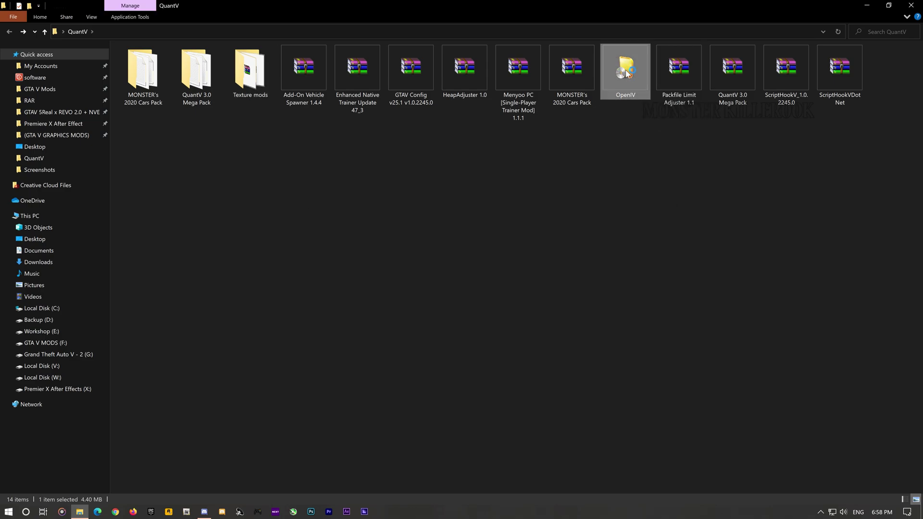
double_click(627, 72)
click(564, 360)
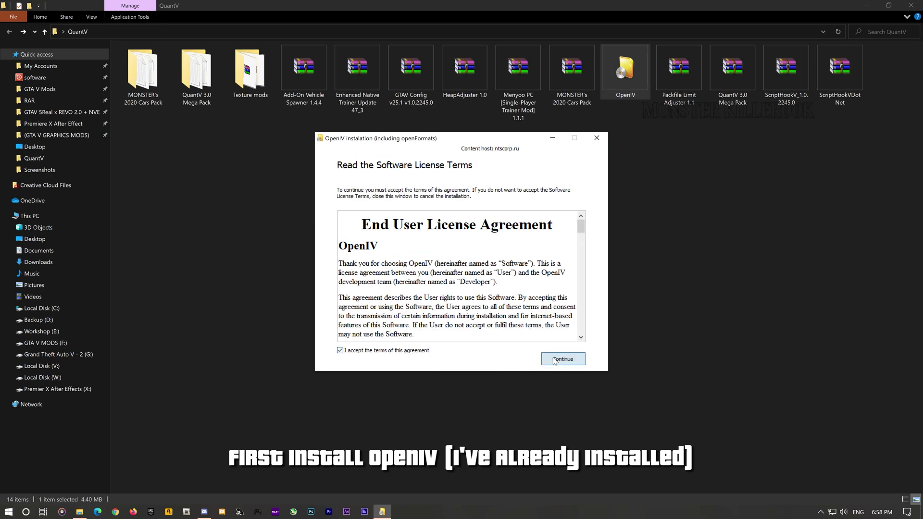
click(562, 359)
click(575, 359)
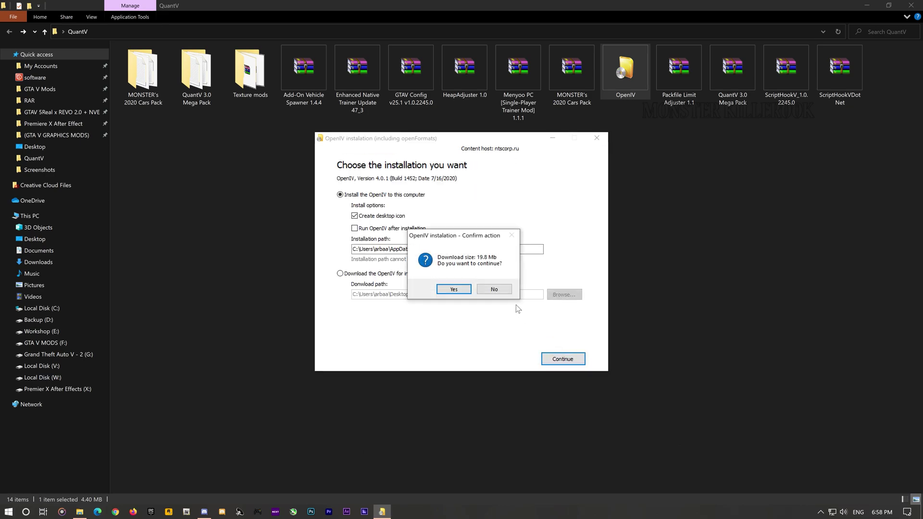
click(500, 290)
click(596, 139)
click(495, 290)
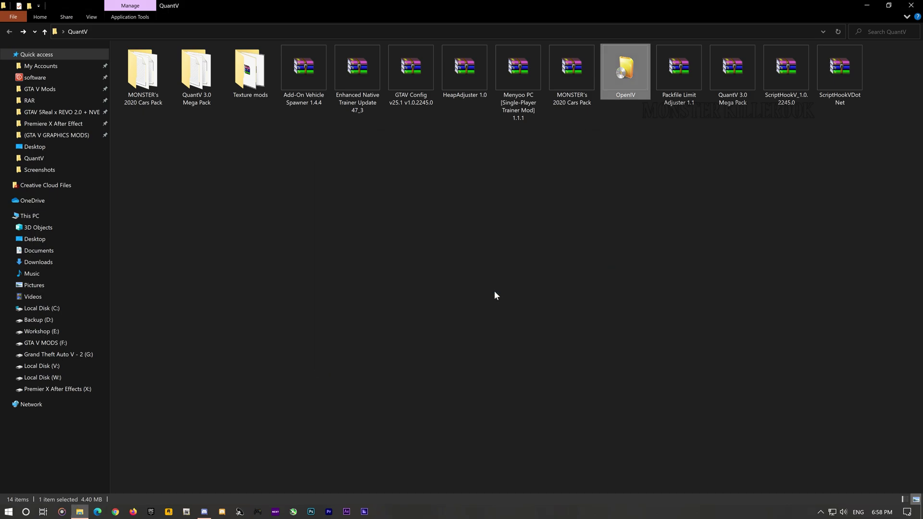
Launch OpenIV, open Grand Theft Auto V for Windows and look through the game's file list.
click(187, 512)
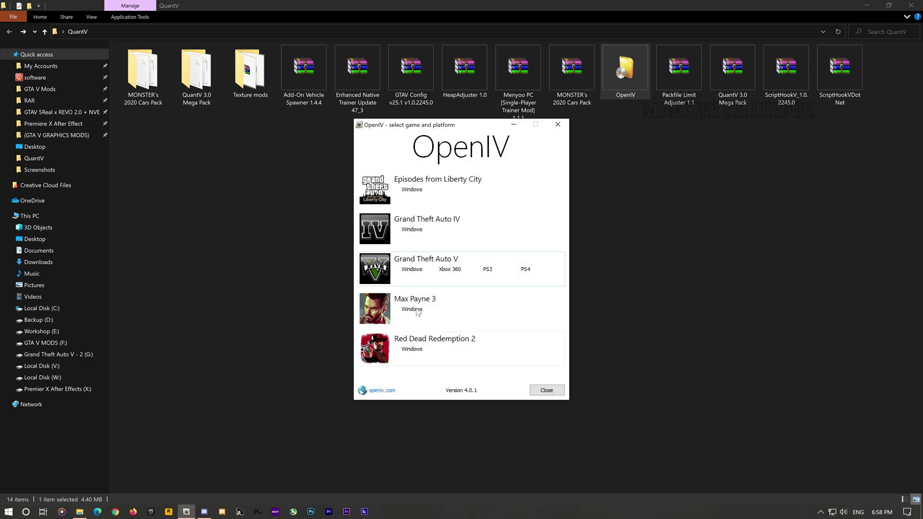
click(409, 270)
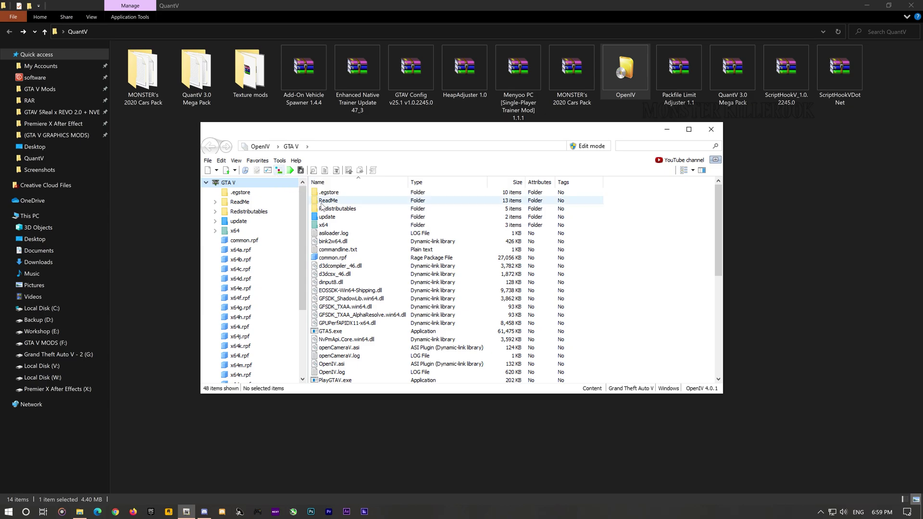
scroll(385, 260, down, 6)
scroll(385, 260, up, 6)
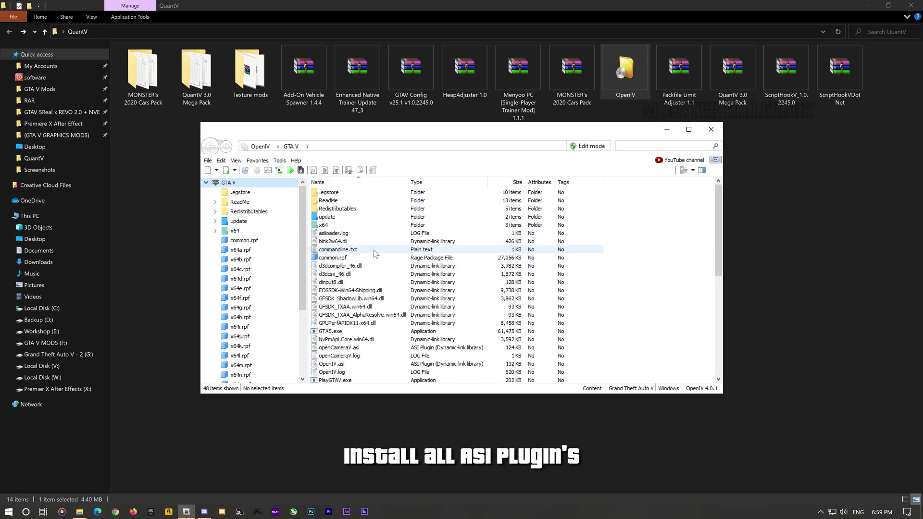
Reinstall ASI Loader and OpenIV.ASI for GTA V through the ASI Manager and uninstall openCamera.
click(267, 171)
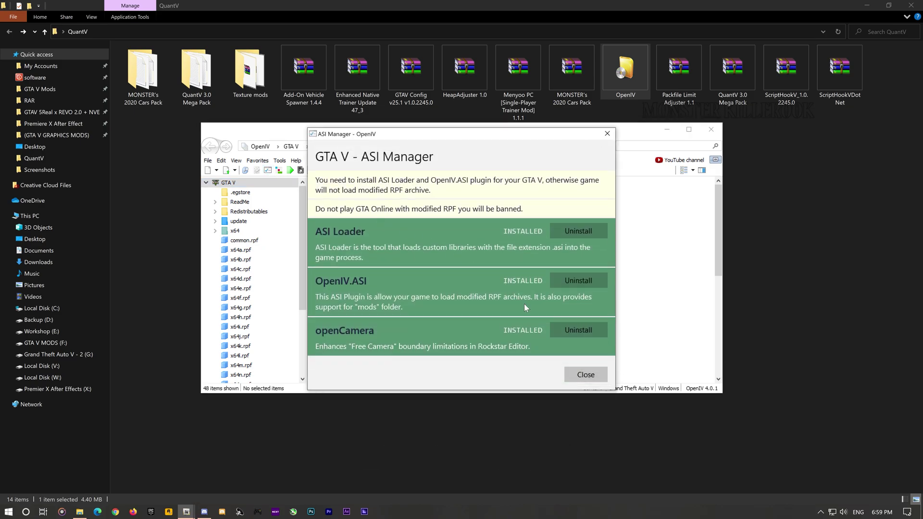
click(572, 230)
click(579, 231)
click(578, 281)
click(578, 327)
click(585, 375)
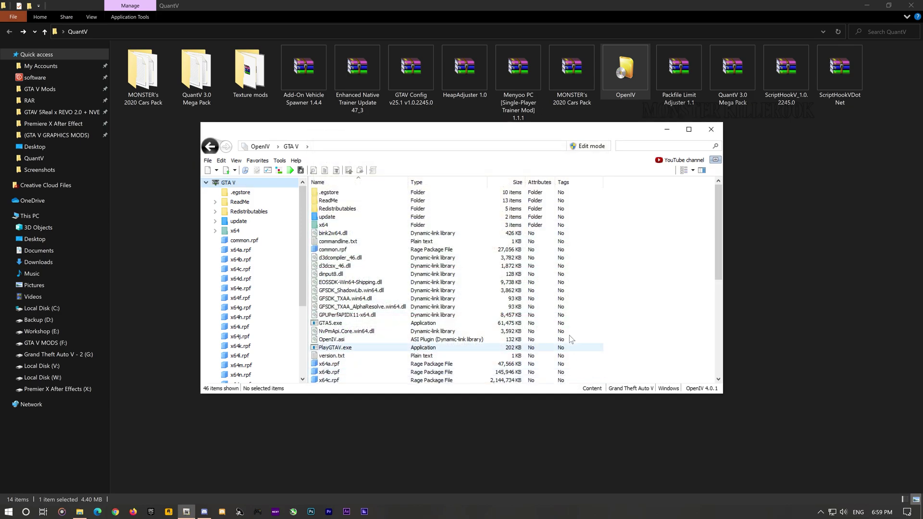
Load the QuantV_Install package from the _SinglePlayer folder of QuantV 3.0 Mega Pack and choose the "mods" folder as its install location.
click(280, 171)
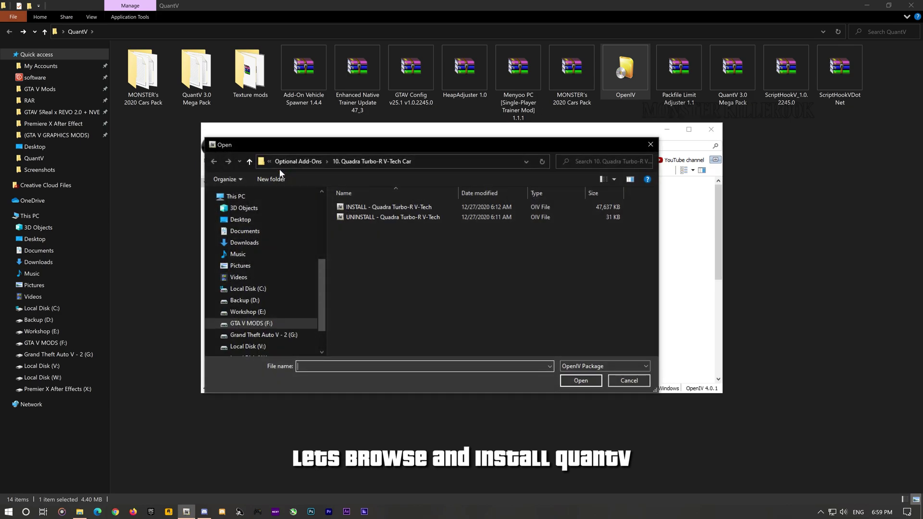
click(243, 220)
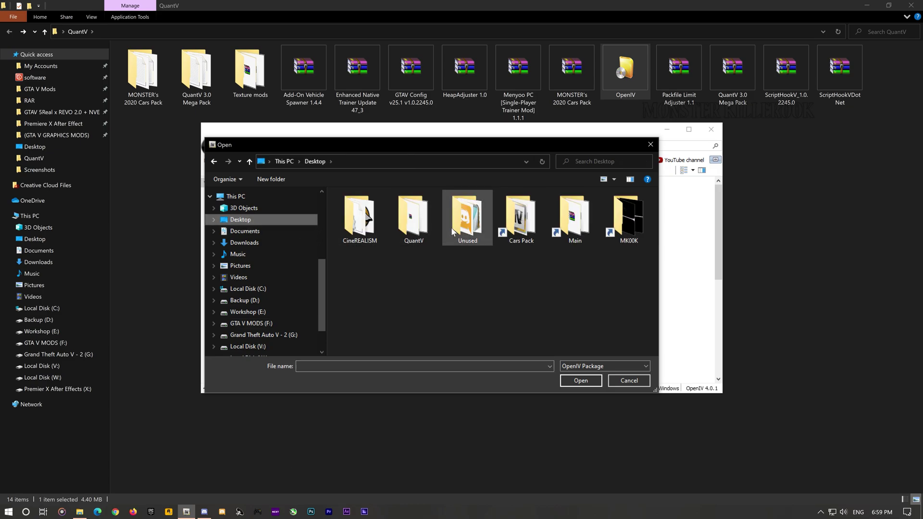
double_click(413, 219)
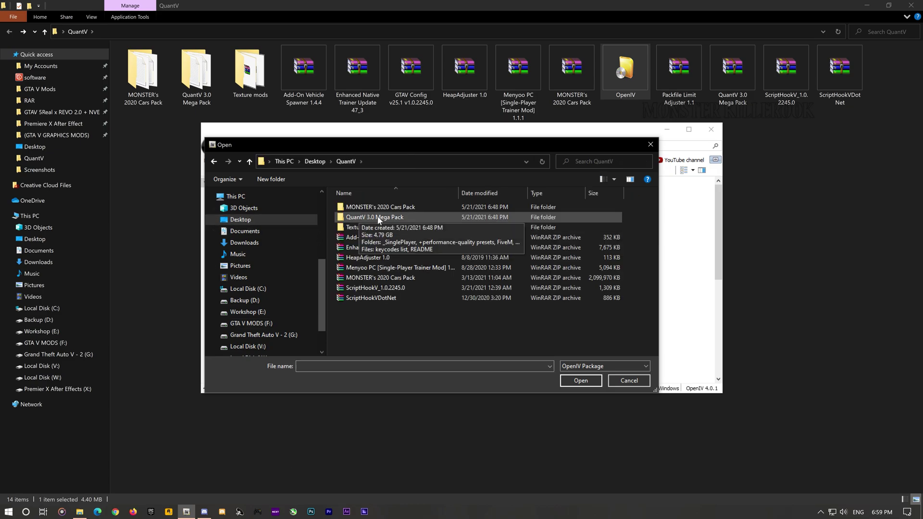
double_click(379, 219)
double_click(379, 207)
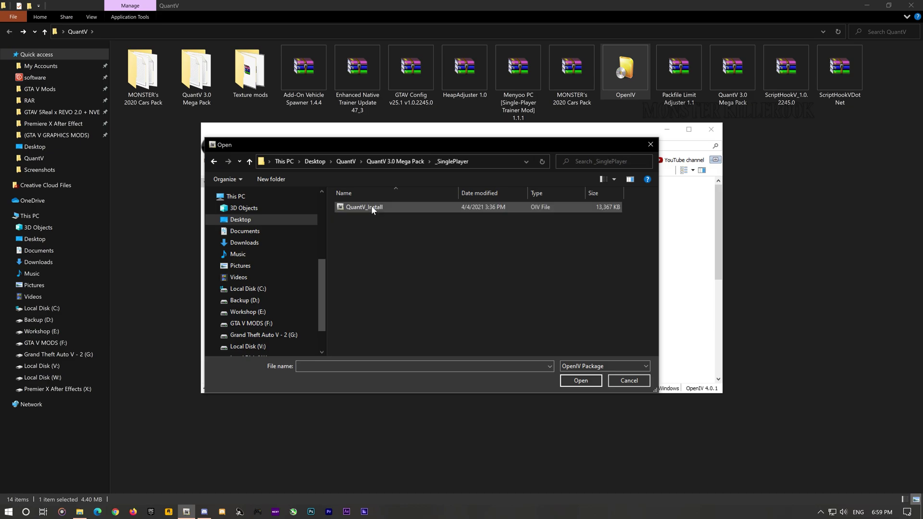
double_click(373, 208)
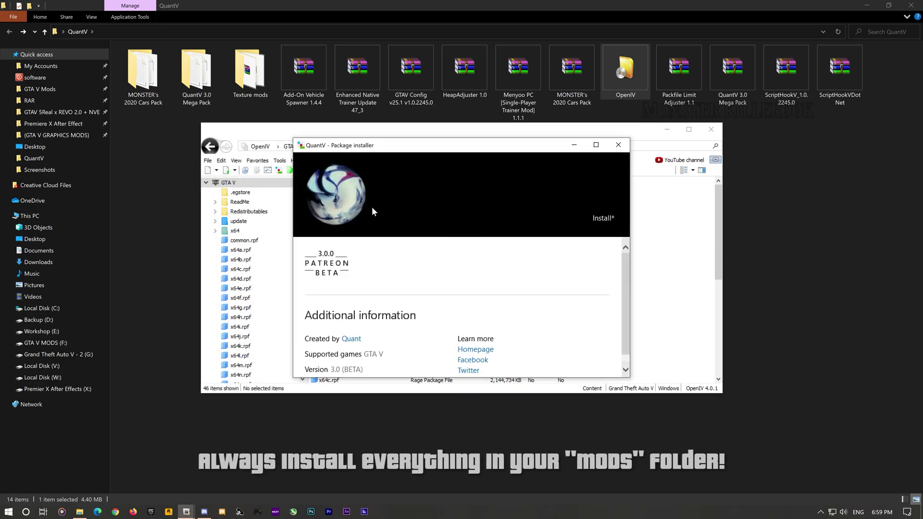
click(597, 219)
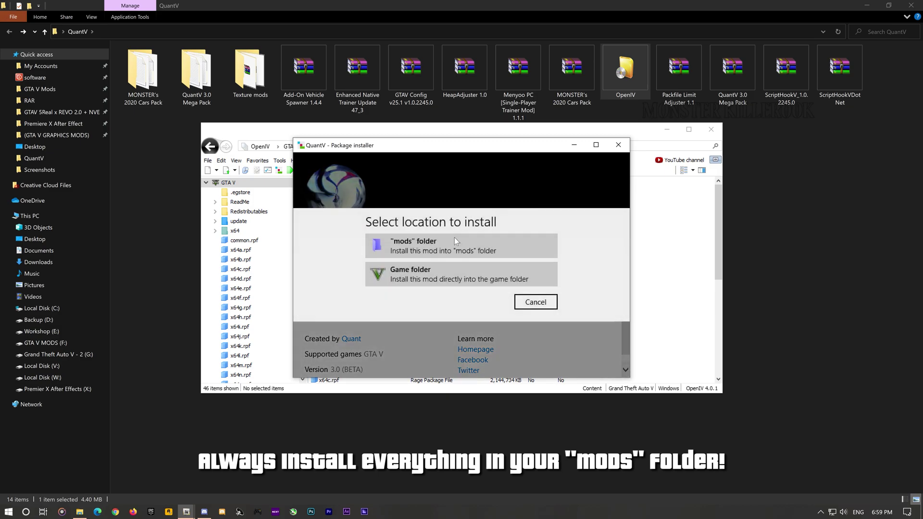
click(433, 248)
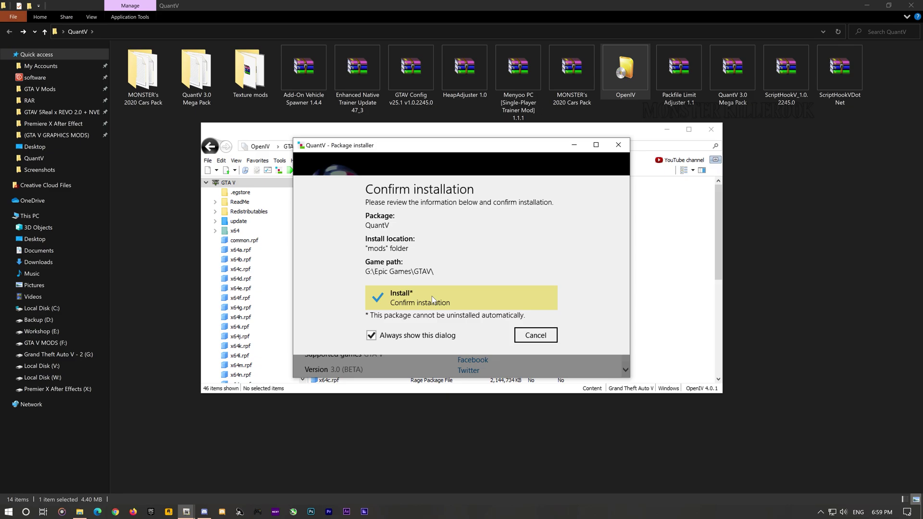
Examine the contents of the GTAV game folder under Epic Games on the Grand Theft Auto V - 2 (G:) drive.
click(81, 512)
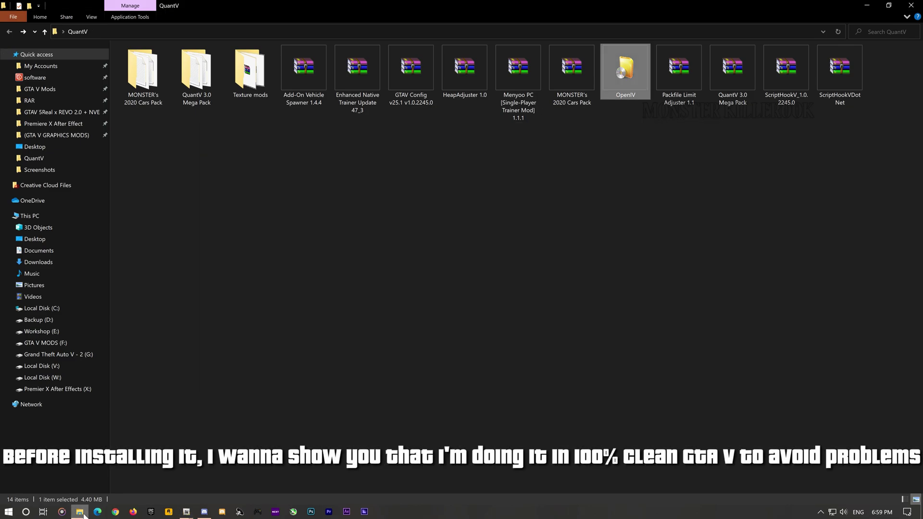
key(super+e)
double_click(769, 137)
key(alt+Left)
double_click(625, 134)
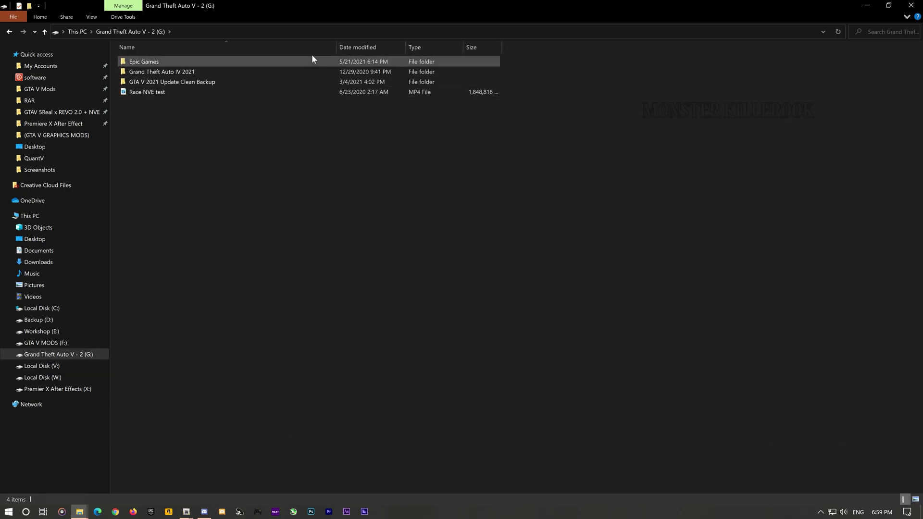
double_click(243, 62)
double_click(159, 82)
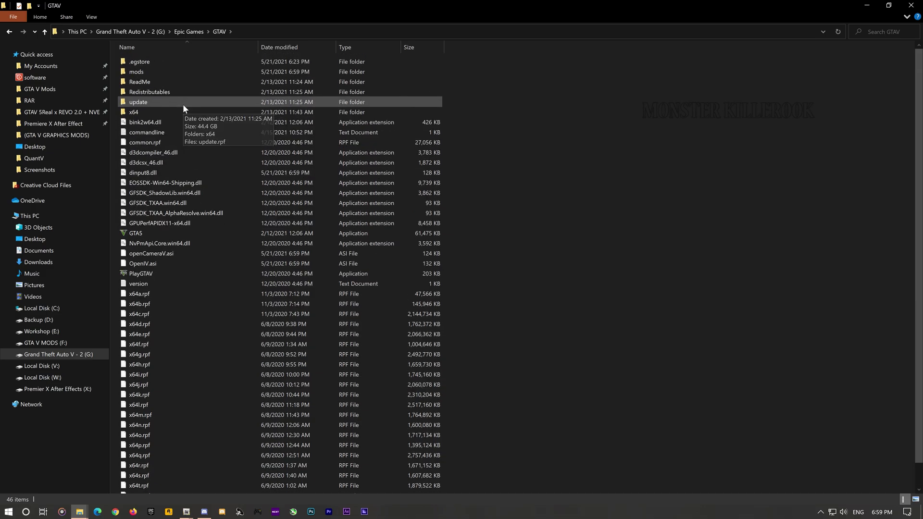
key(alt+Left)
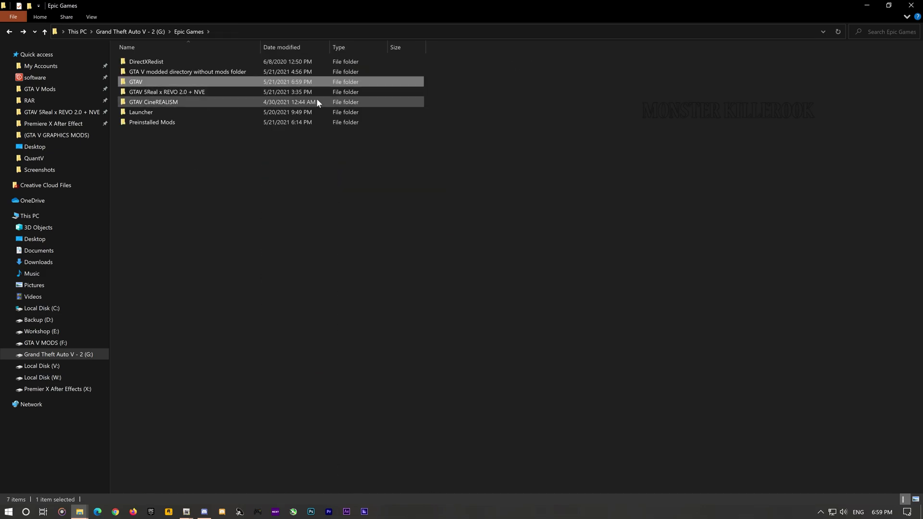
key(alt+Left)
Return to the QuantV package installer, confirm the installation and close the installer once it finishes.
click(866, 4)
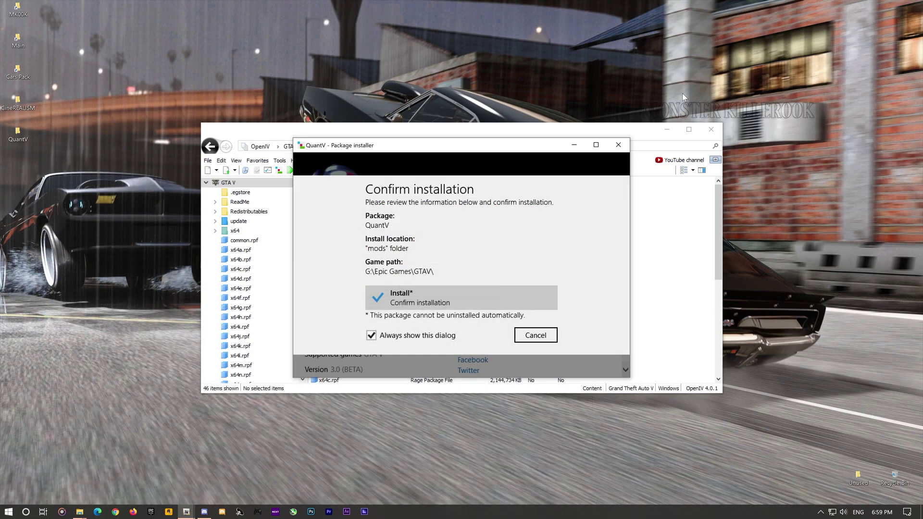
click(464, 299)
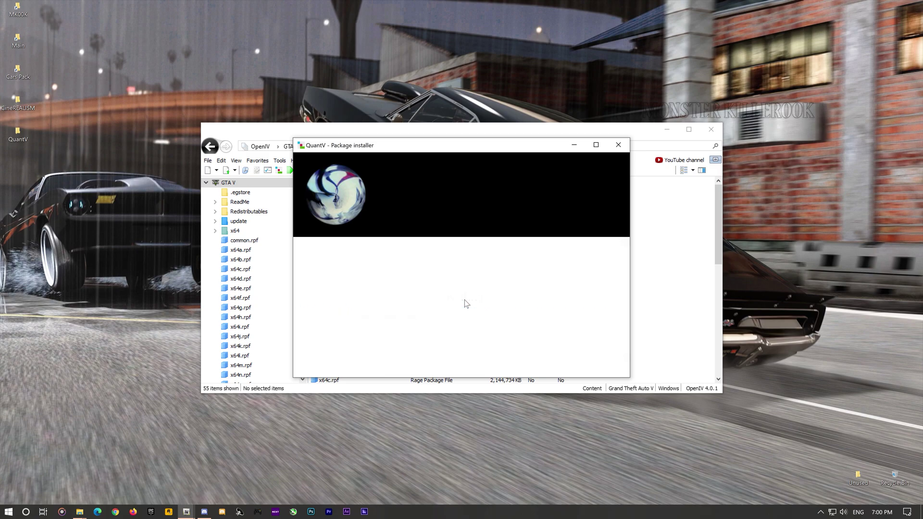
click(591, 357)
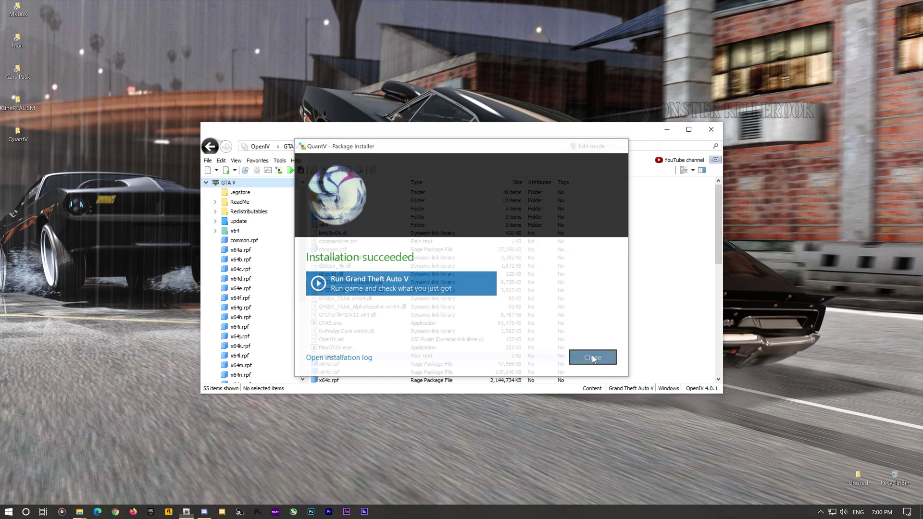
Load the QuantV_brightEmergencyLights package from the "brighter emergency Lighs" folder in Optional Visual Effects of QuantV 3.0 Mega Pack.
click(279, 170)
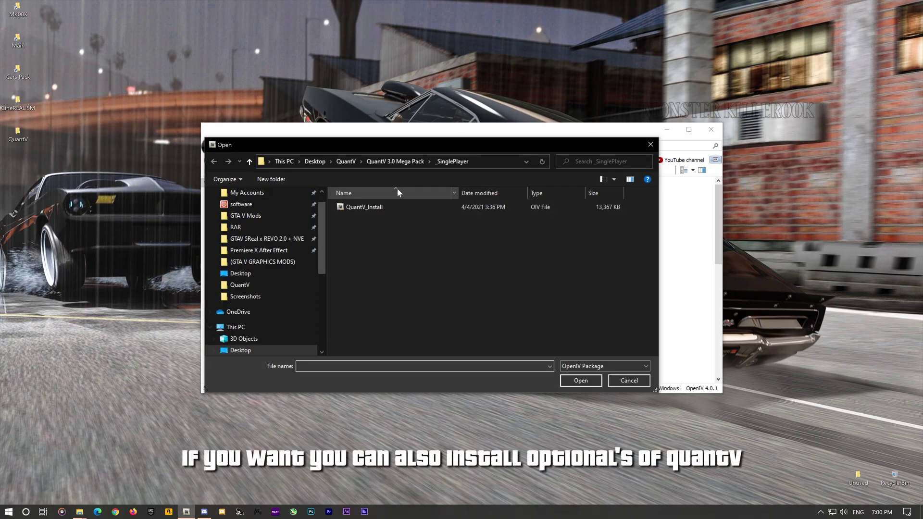
click(396, 162)
double_click(379, 217)
key(alt+Left)
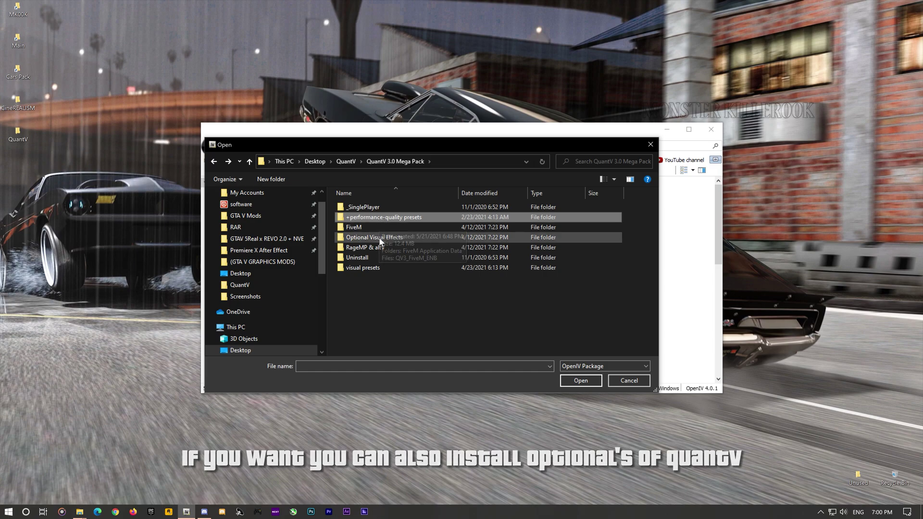
double_click(374, 237)
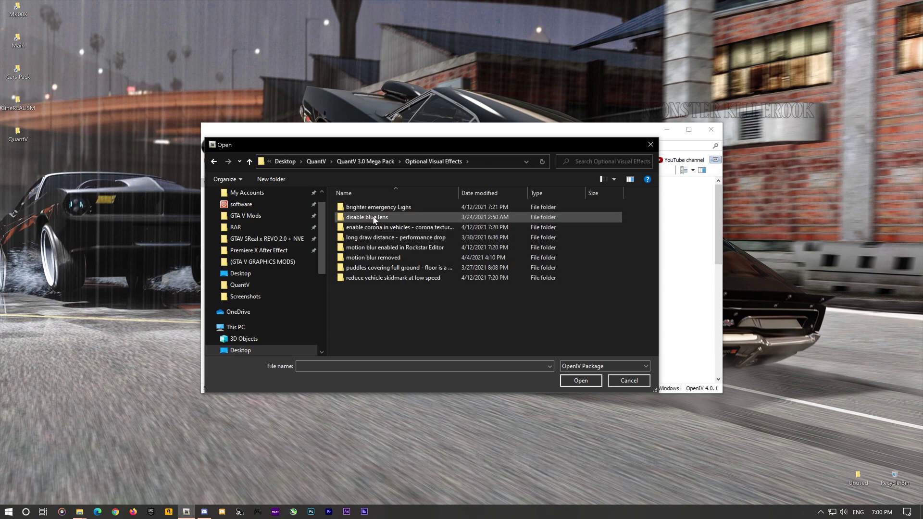
double_click(394, 207)
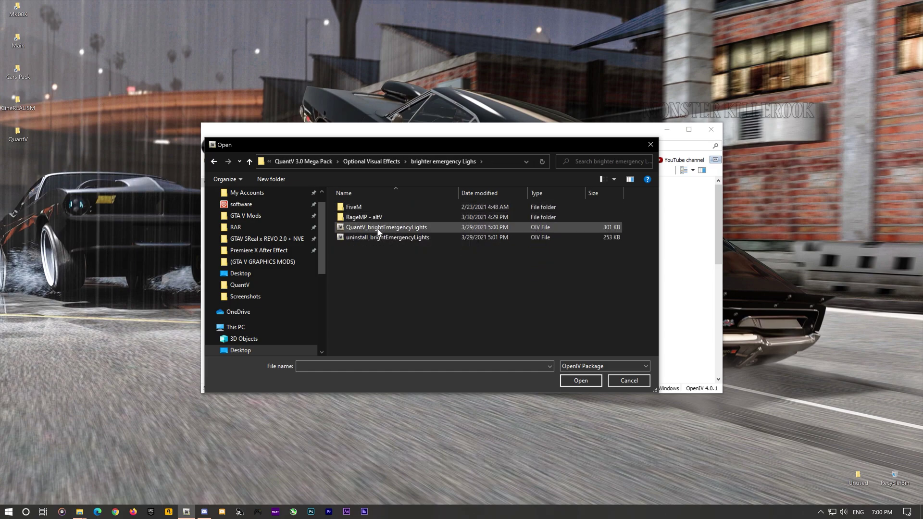
double_click(419, 231)
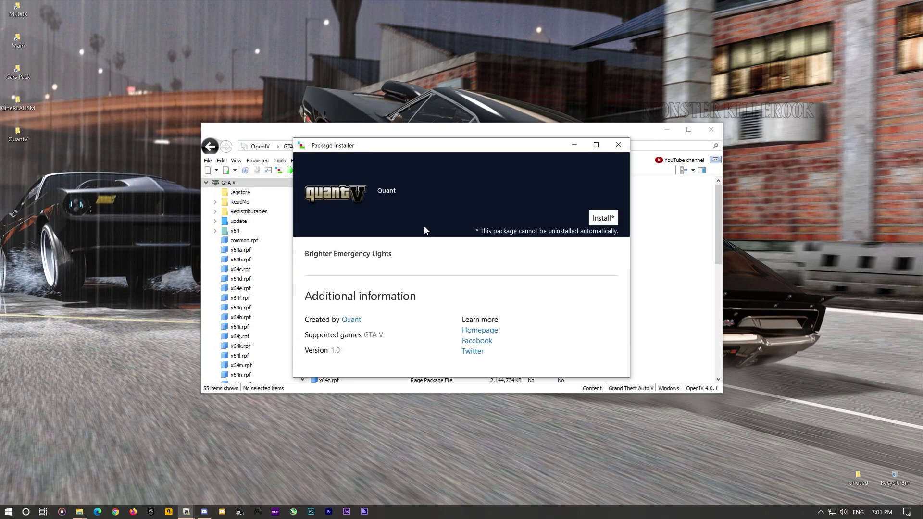
Install the Brighter Emergency Lights package into the "mods" folder and close the package installer.
click(599, 216)
click(485, 243)
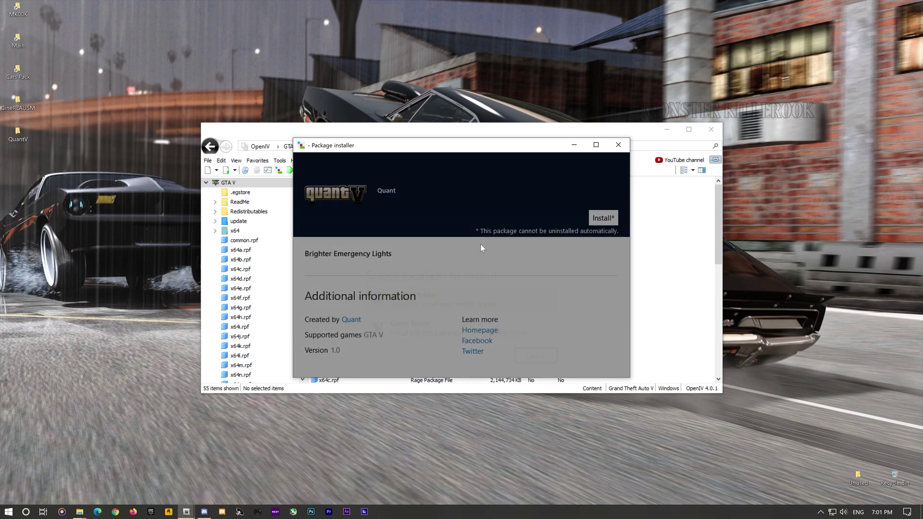
click(408, 294)
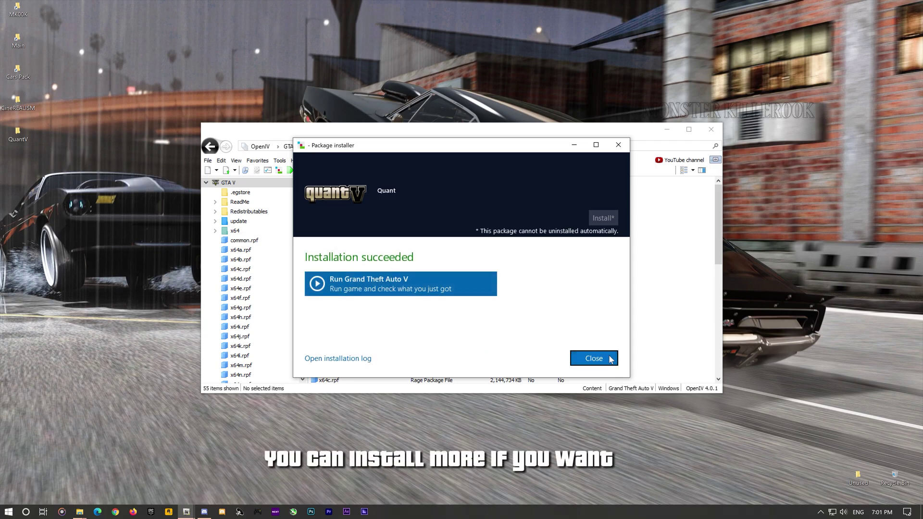
click(593, 358)
click(290, 170)
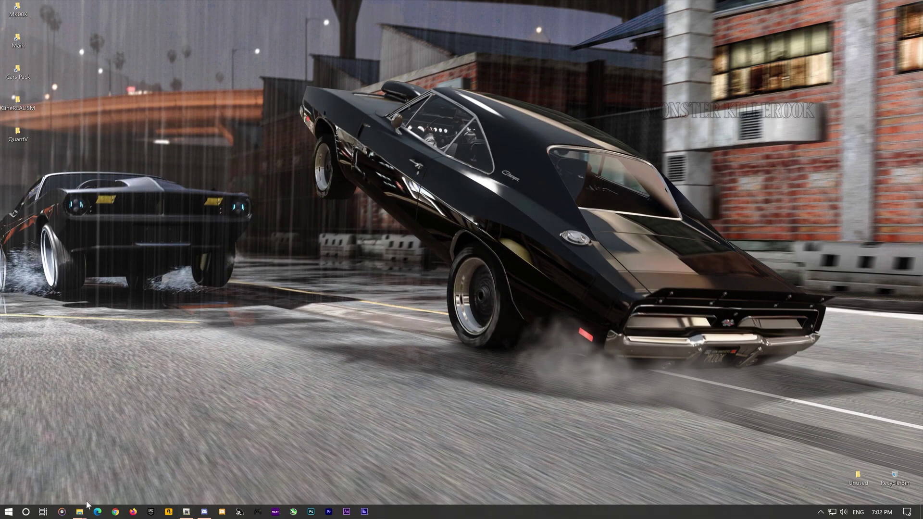
Open the "2. ENB Ultra (default preset)" archive from the +performance-quality presets folder of QuantV 3.0 Mega Pack.
mouse_move(82, 511)
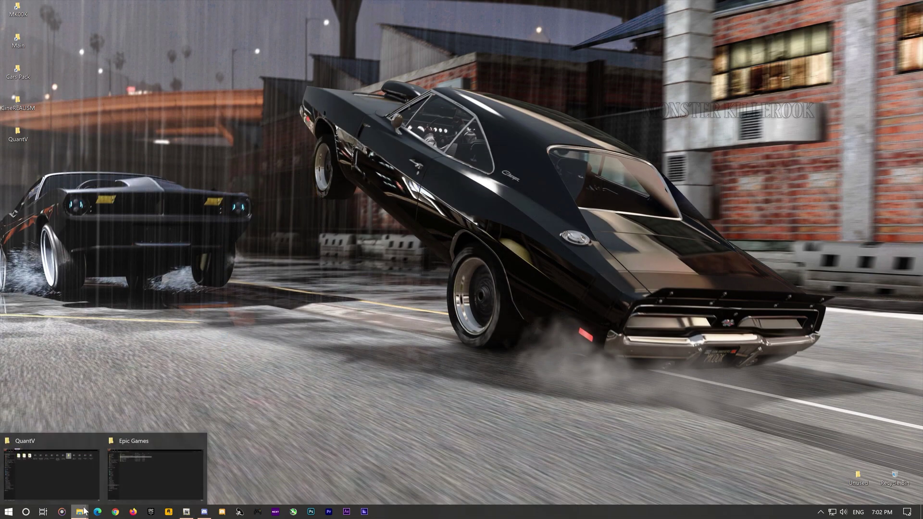
click(72, 483)
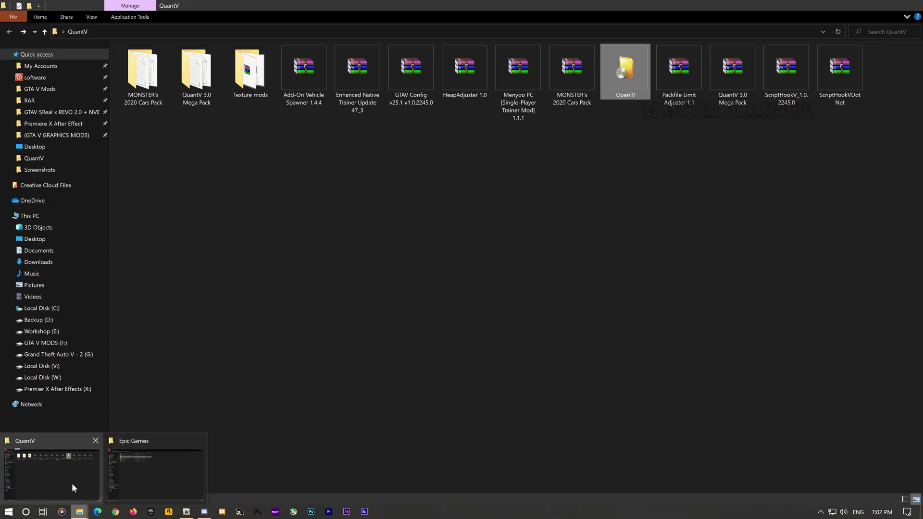
click(292, 165)
double_click(209, 105)
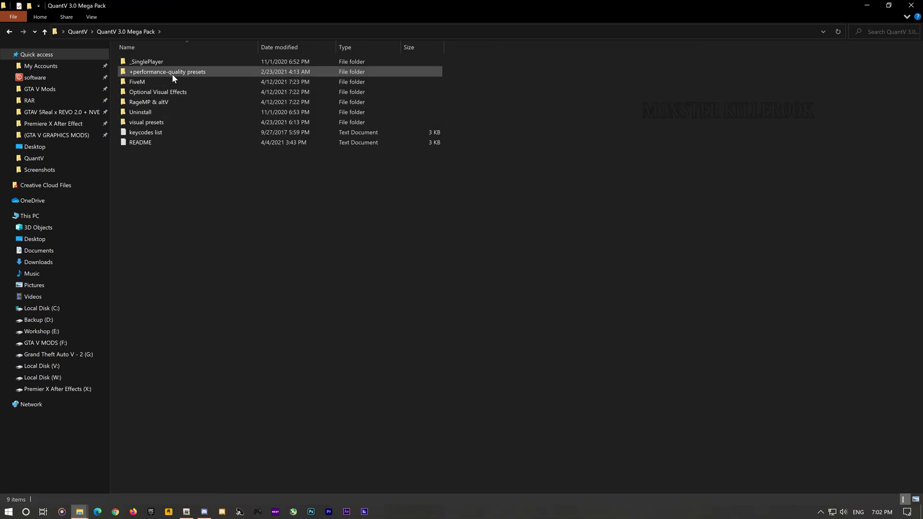
click(189, 73)
double_click(189, 74)
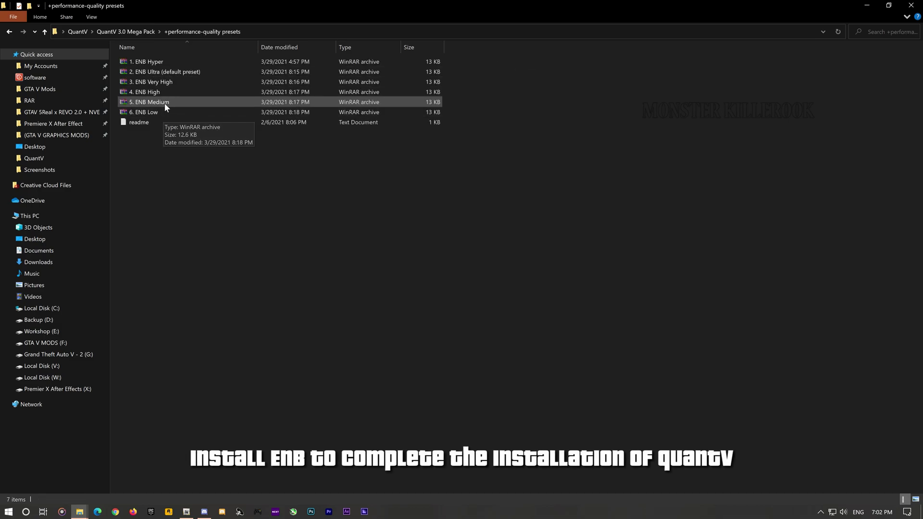
click(183, 74)
double_click(183, 73)
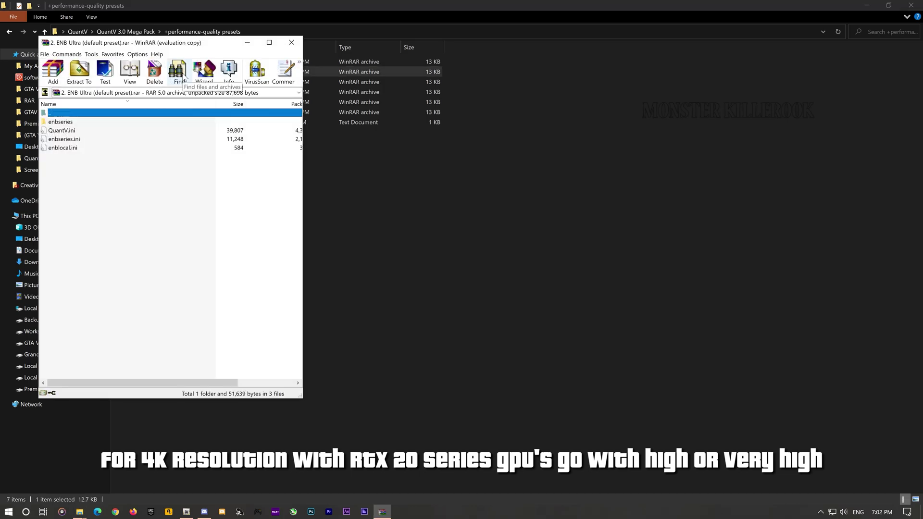
Extract the enbseries folder, QuantV.ini, enbseries.ini and enblocal.ini into the GTAV game folder, replacing the existing files, and close the archive.
key(Escape)
key(ctrl+a)
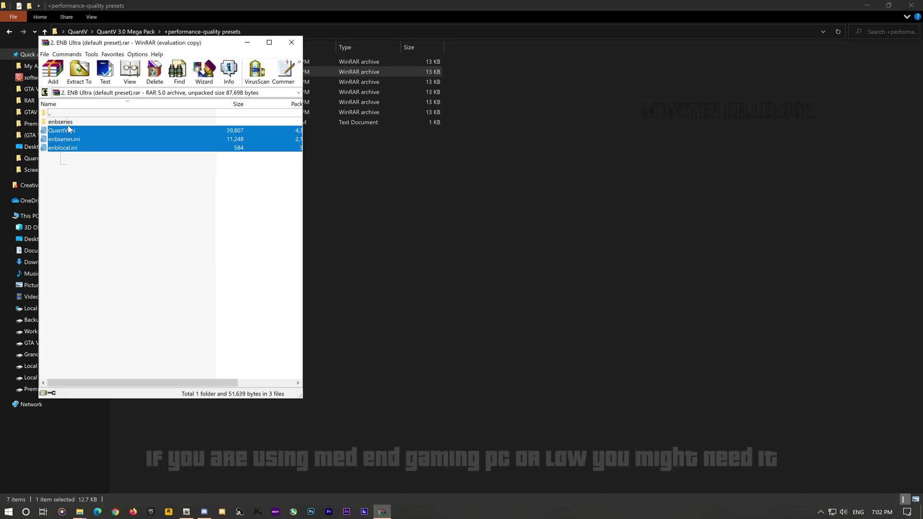
key(alt+Tab)
key(alt+Tab)
key(alt+Tab)
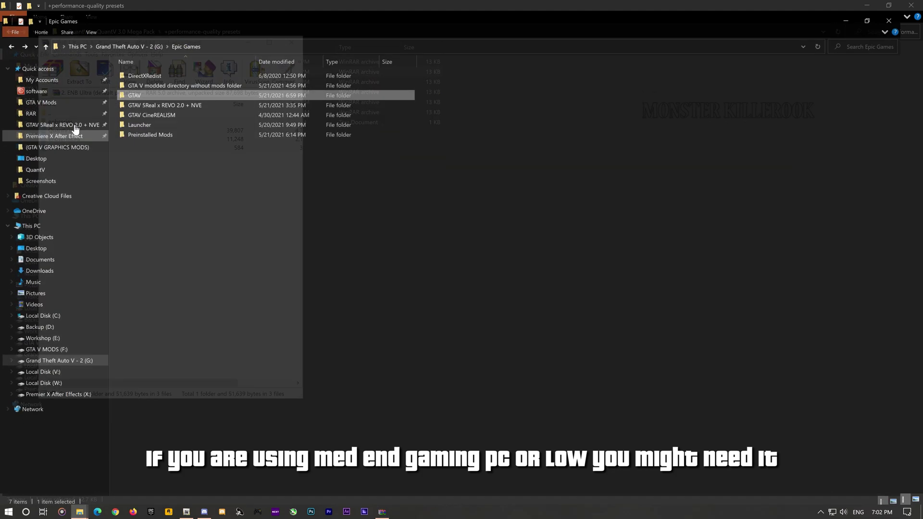
double_click(138, 80)
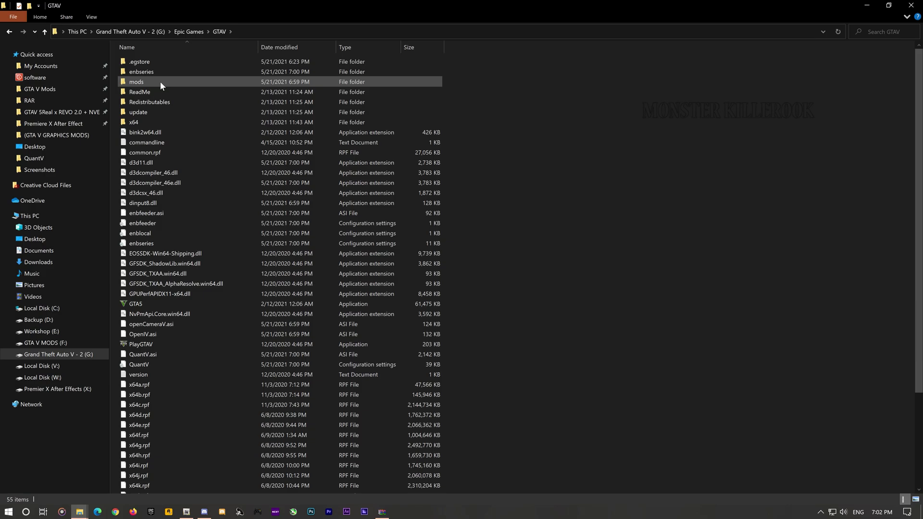
key(alt+Tab)
drag(98, 118, 248, 145)
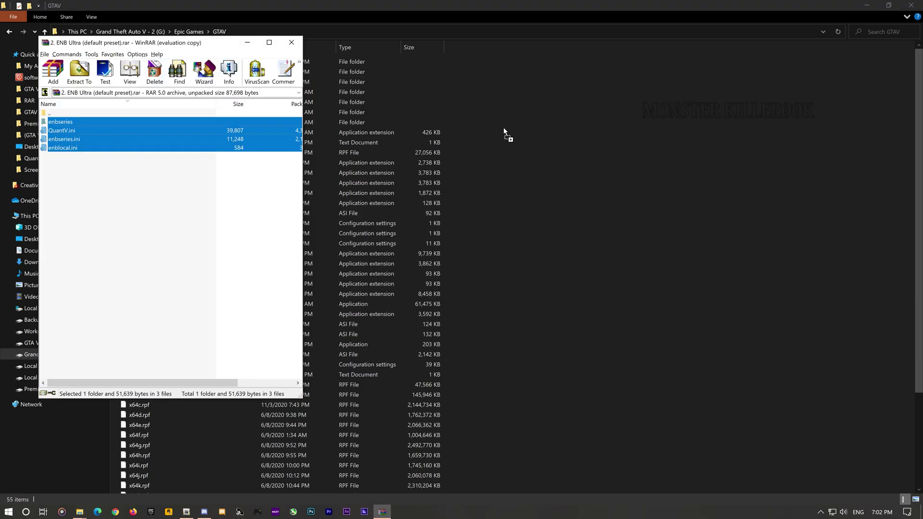
drag(503, 128, 503, 126)
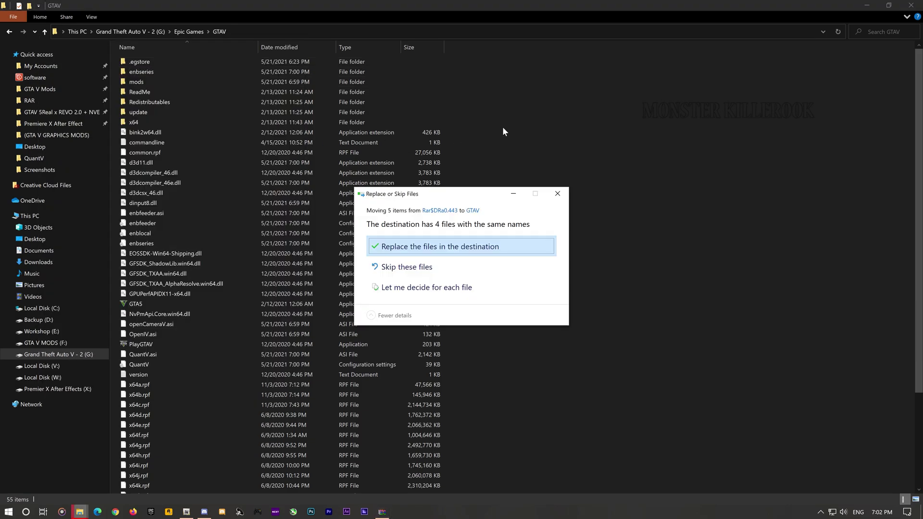
click(412, 249)
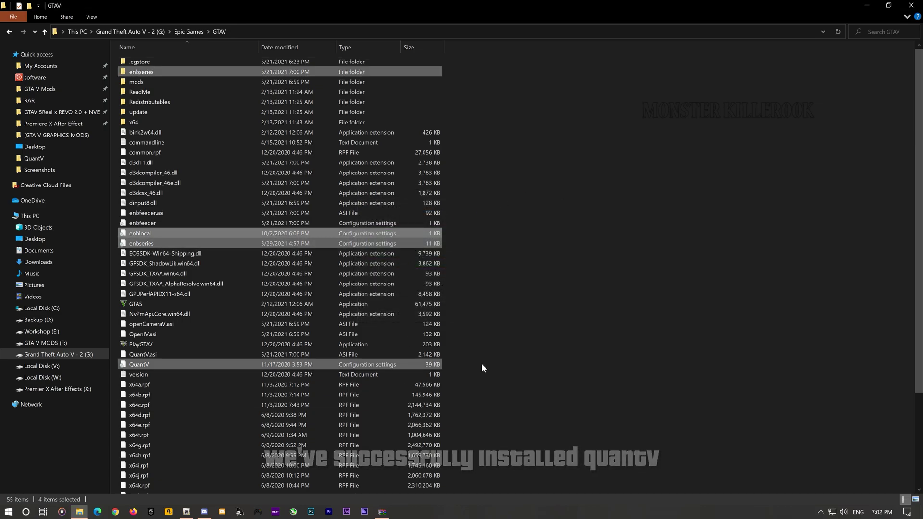
click(861, 5)
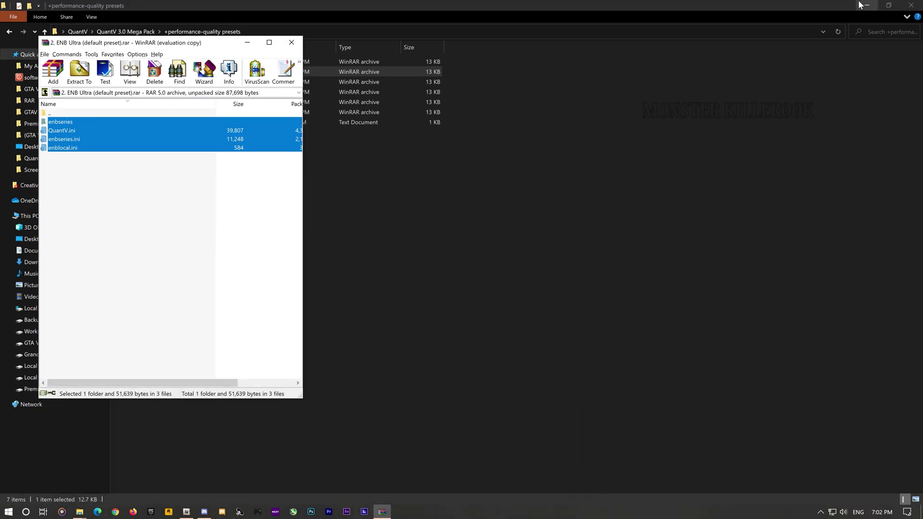
click(297, 46)
Go back to the QuantV folder and open "LA Billboards - Real LA - MegaPack Add-On 4.2" inside Texture mods.
key(BackSpace)
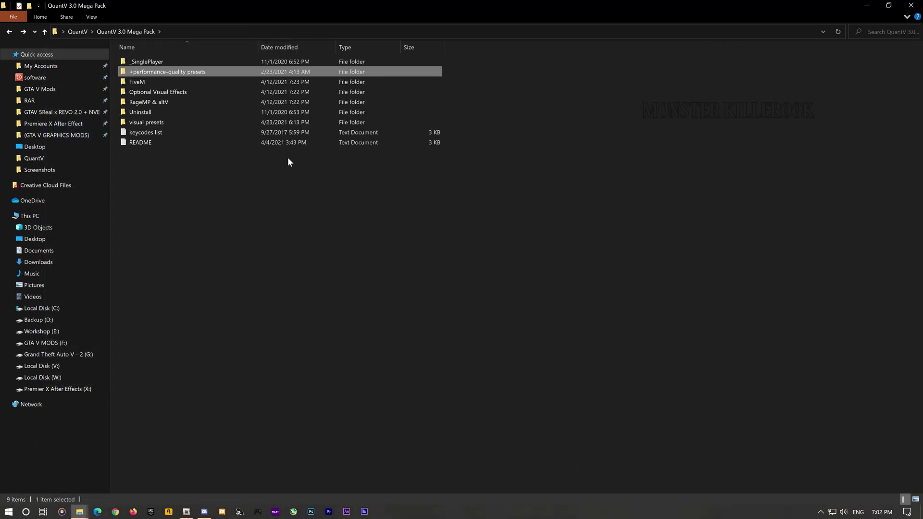
key(BackSpace)
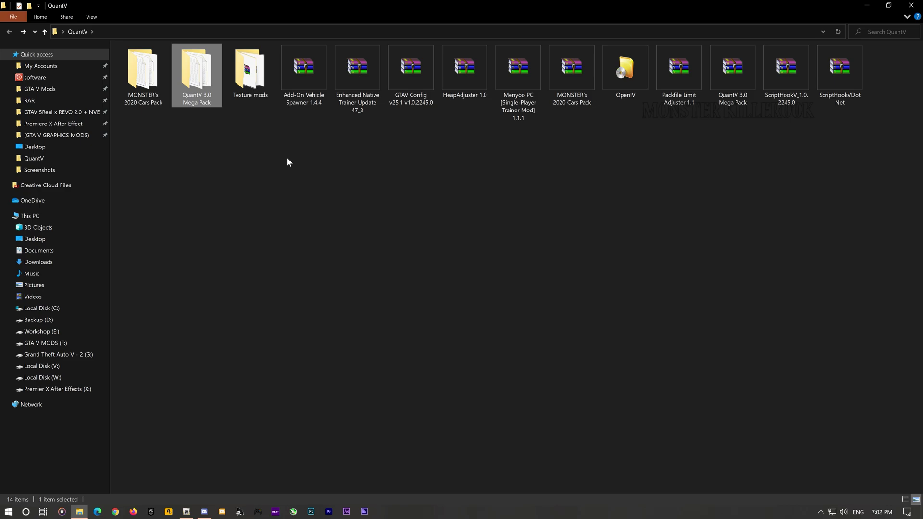
double_click(246, 70)
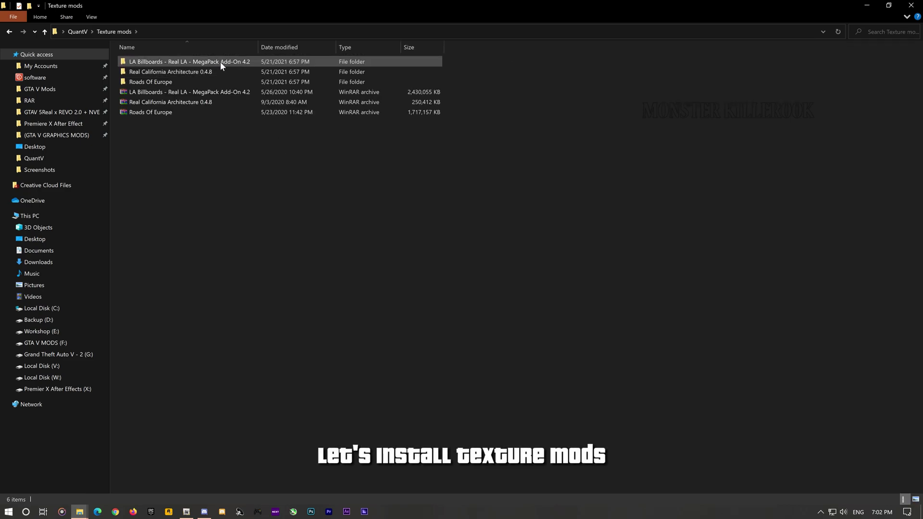
double_click(191, 83)
key(BackSpace)
double_click(210, 61)
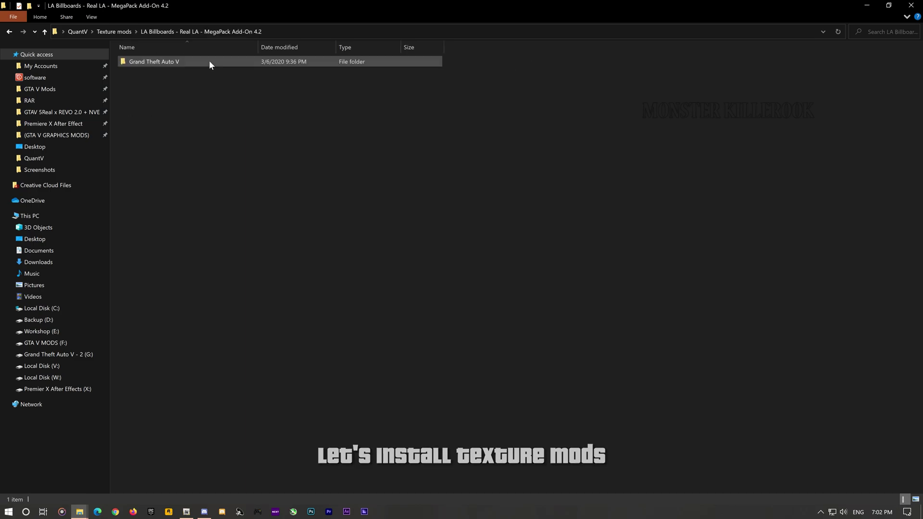
Copy the Extra_Mod, LA_Billboard_P1 and LA_Billboard_P2 folders from the pack's Grand Theft Auto V\mods\update\x64\dlcpacks folder.
double_click(194, 61)
double_click(183, 61)
double_click(169, 61)
double_click(166, 62)
double_click(159, 62)
drag(143, 95, 160, 54)
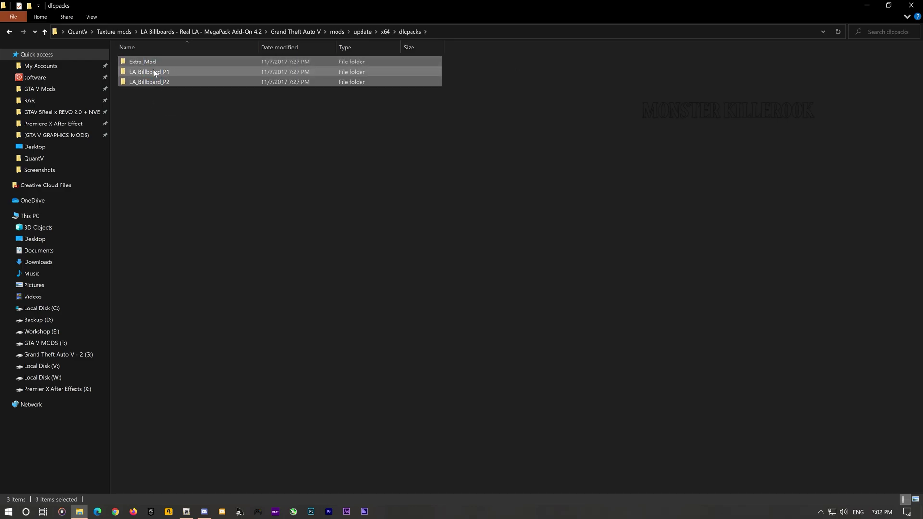
right_click(153, 71)
click(181, 246)
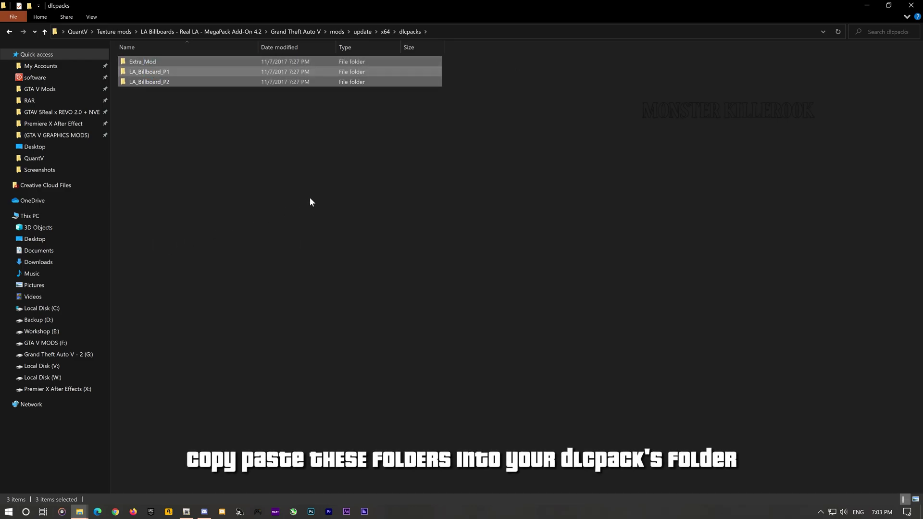
Create an x64 folder inside the GTAV game folder's mods\update folder and open it.
key(alt+Tab)
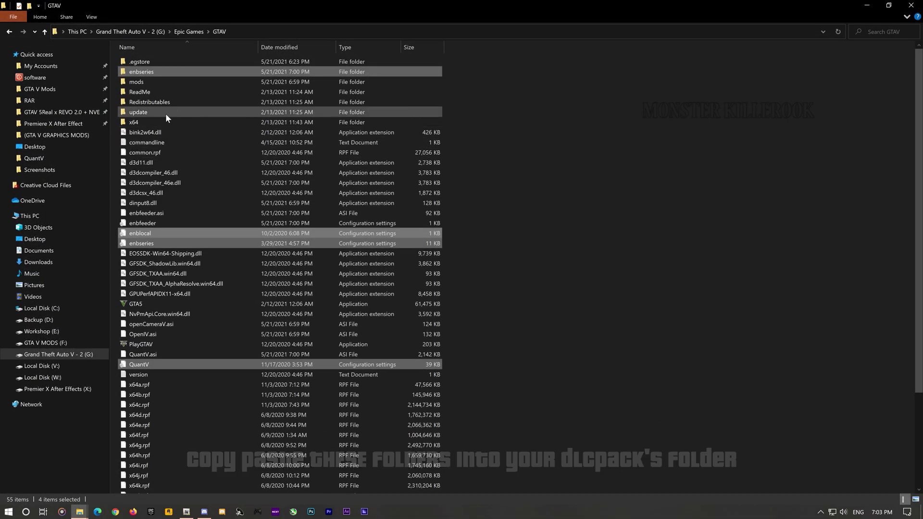
double_click(152, 82)
double_click(150, 61)
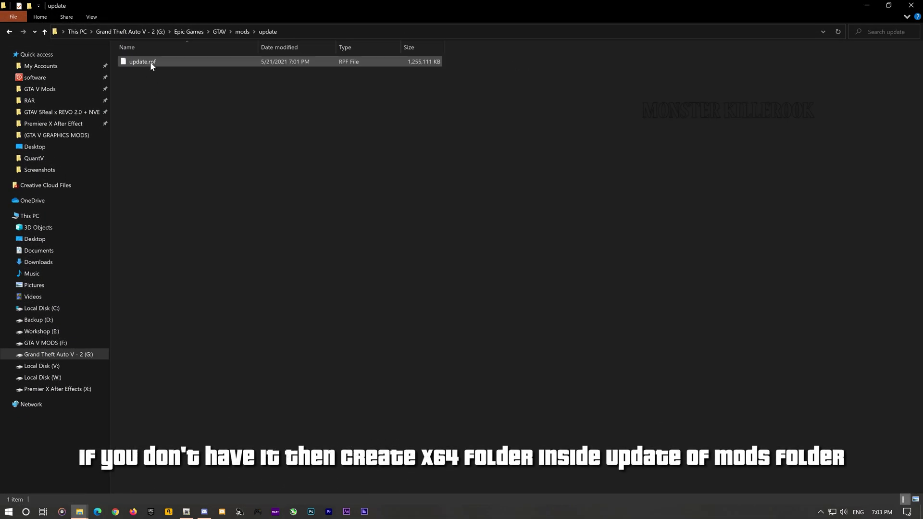
right_click(180, 94)
mouse_move(219, 211)
click(306, 210)
text(x14)
key(Return)
key(Return)
Create a dlcpacks folder inside x64 and paste the Extra_Mod, LA_Billboard_P1 and LA_Billboard_P2 folders into it.
right_click(306, 210)
mouse_move(353, 327)
click(434, 325)
text(dlcpacks)
key(Return)
key(Return)
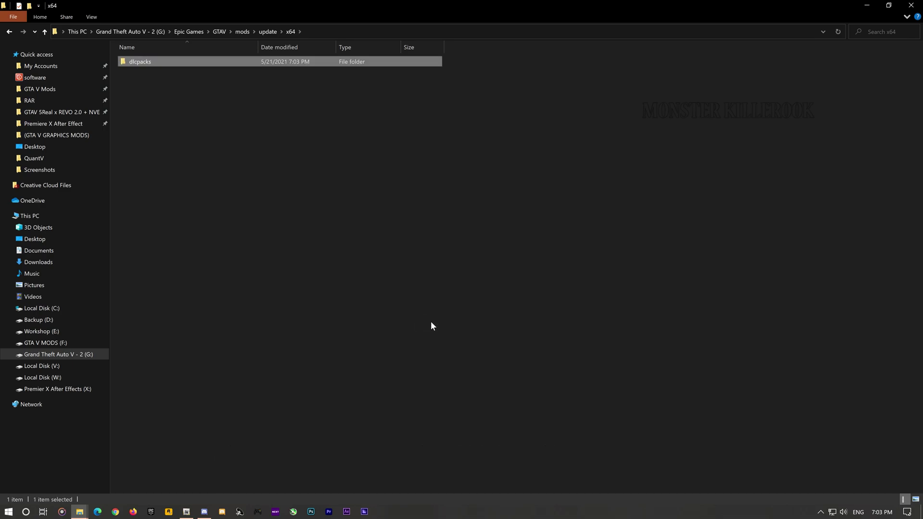
key(ctrl+v)
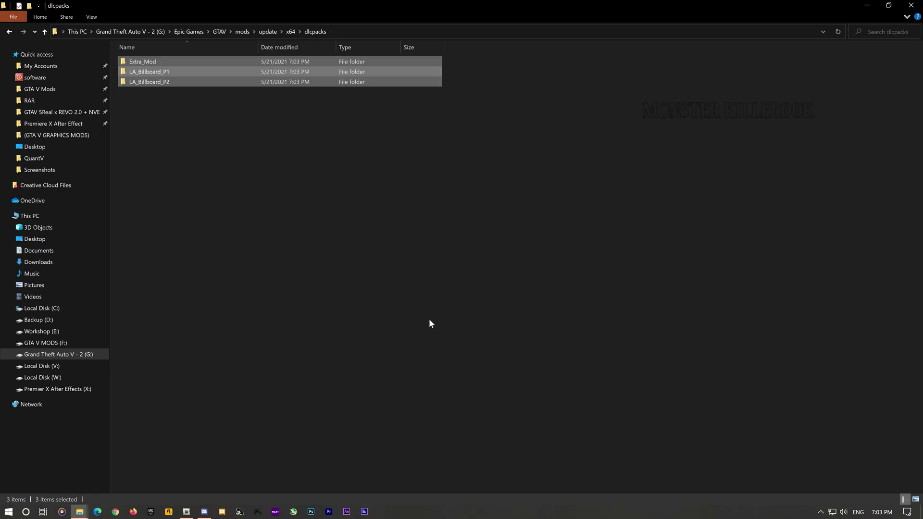
Return to the QuantV pack's Texture mods folder from the LA Billboards pack.
key(alt+Tab)
key(BackSpace)
key(BackSpace)
key(BackSpace)
key(BackSpace)
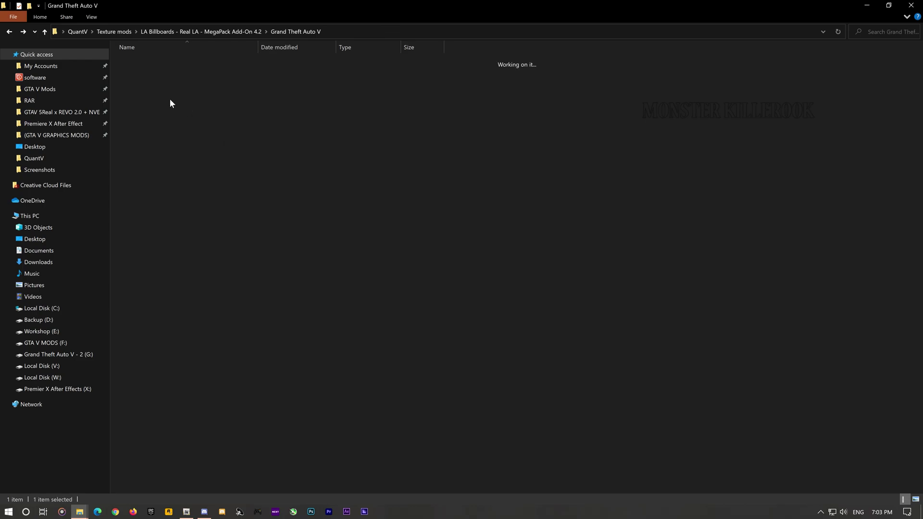
key(BackSpace)
key(BackSpace)
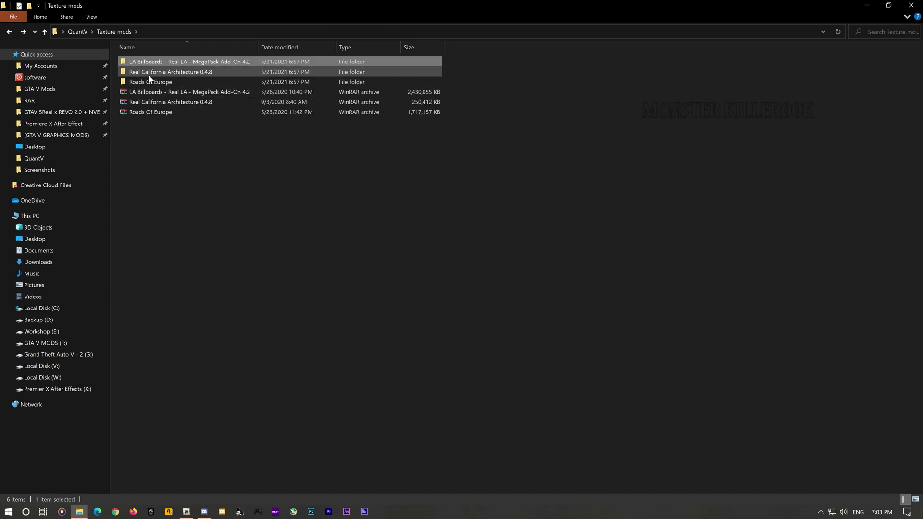
Copy the RoadsOfEurope folder from Roads Of Europe into the game's mods\update\x64\dlcpacks folder.
double_click(136, 80)
double_click(140, 61)
key(BackSpace)
right_click(140, 62)
click(159, 269)
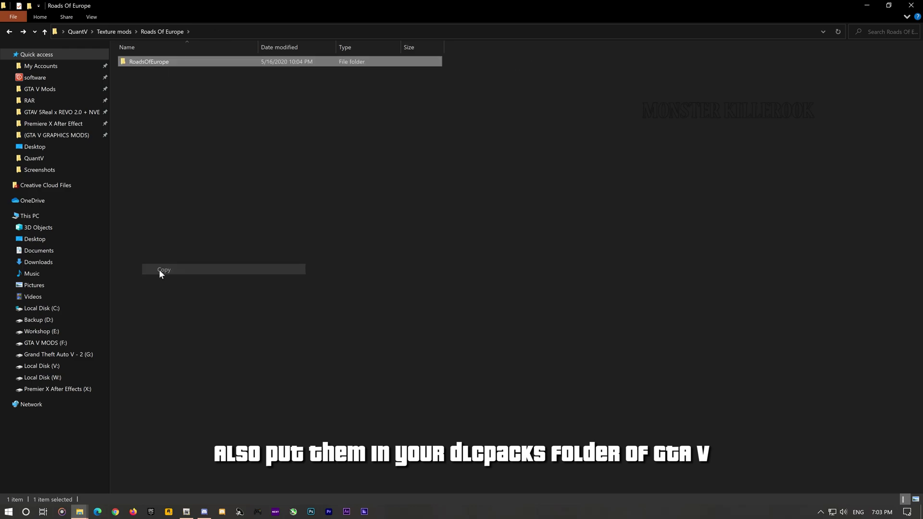
key(alt+Tab)
right_click(226, 158)
click(247, 223)
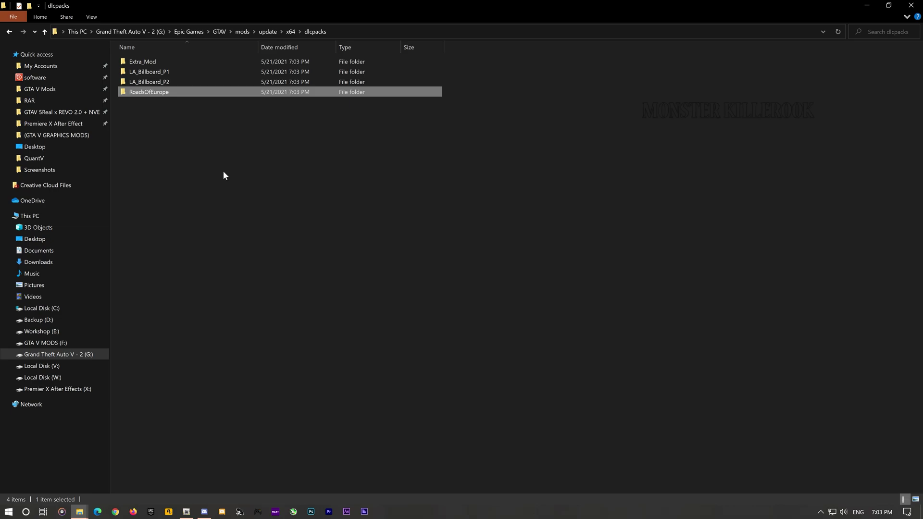
Copy the rca folder from Real California Architecture 0.4.8 into the game's mods\update\x64\dlcpacks folder.
key(alt+Tab)
key(BackSpace)
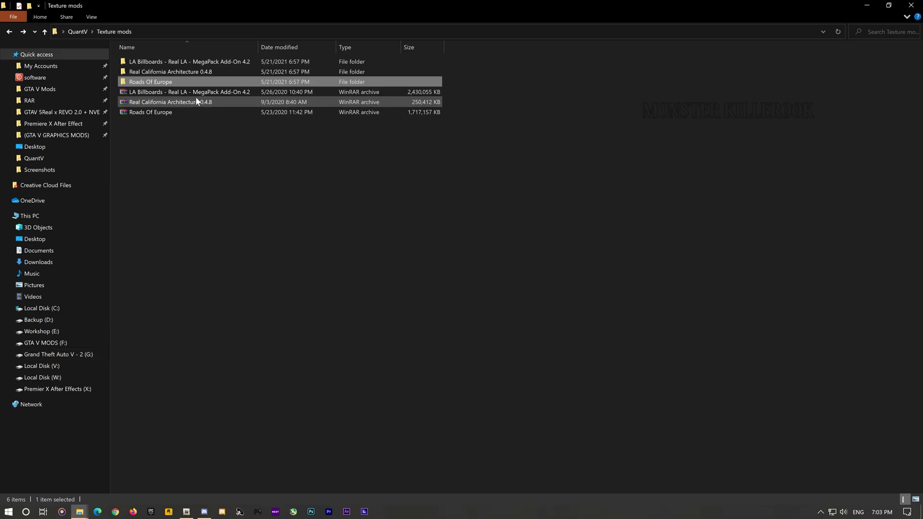
double_click(169, 72)
click(145, 62)
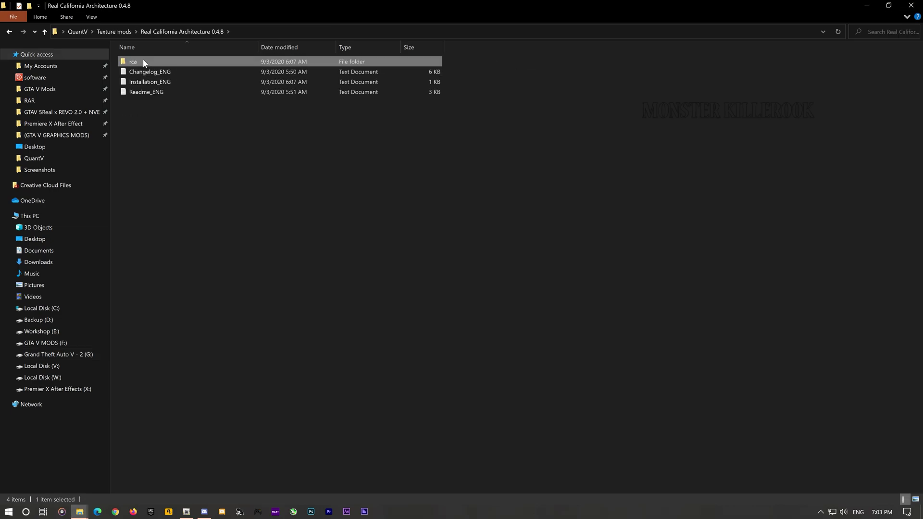
right_click(144, 63)
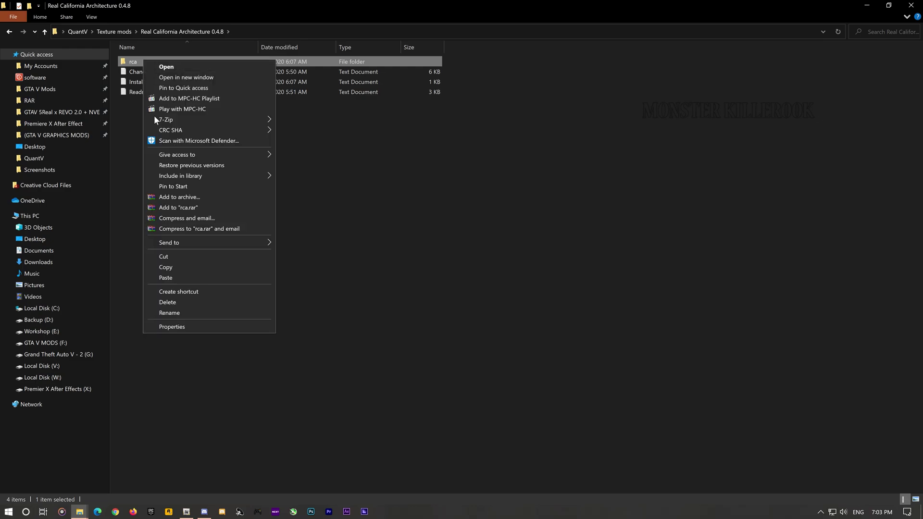
click(157, 266)
key(alt+Tab)
right_click(275, 179)
click(293, 241)
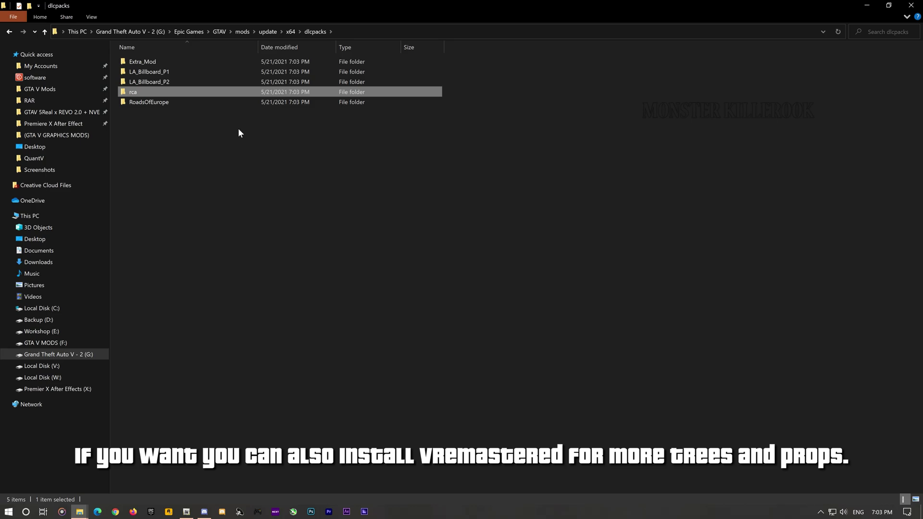
Minimize the folder windows, switch to OpenIV and open mods\update\update.rpf\common\data.
click(867, 6)
click(867, 6)
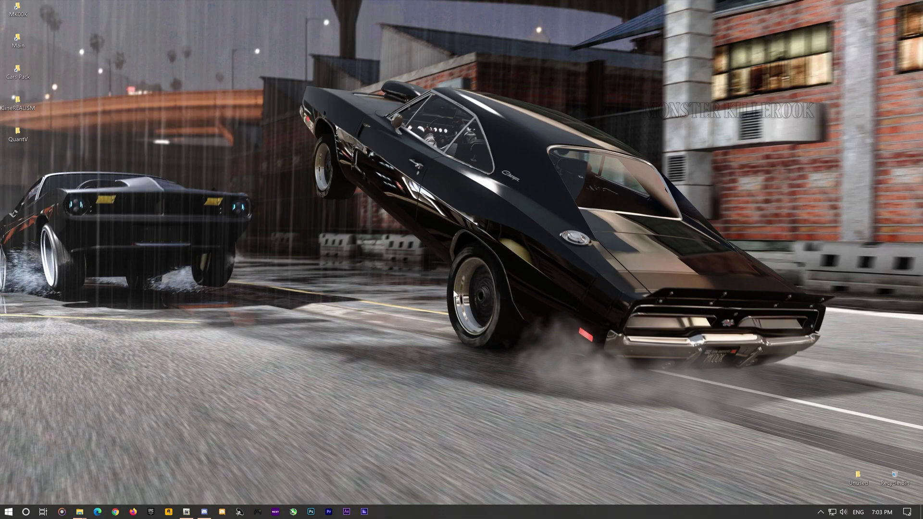
click(192, 514)
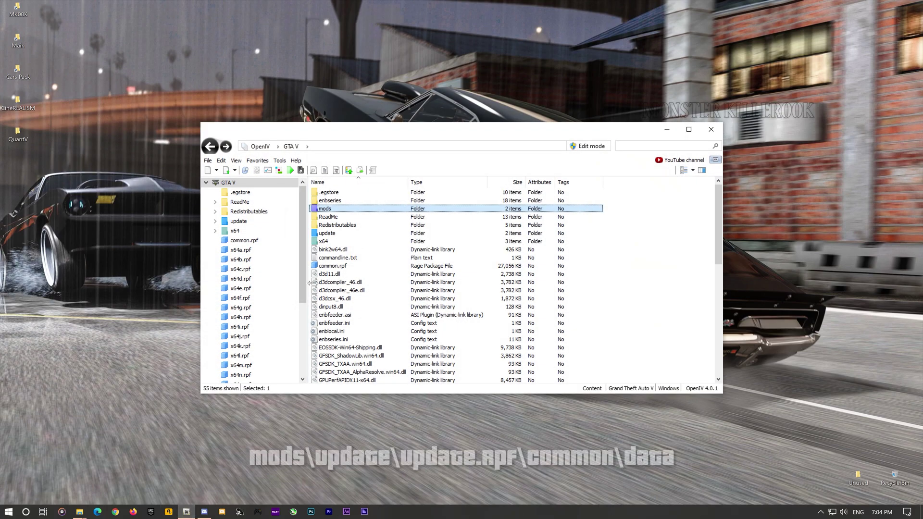
double_click(336, 208)
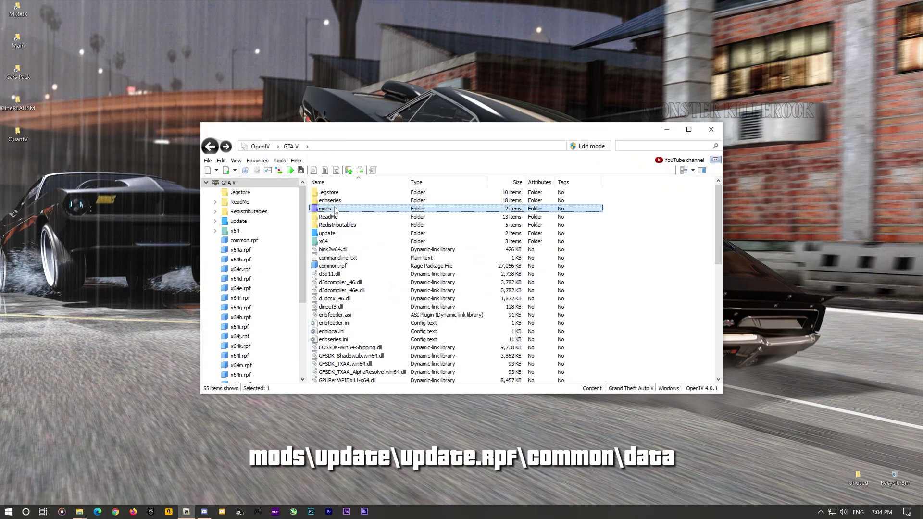
click(338, 195)
double_click(338, 193)
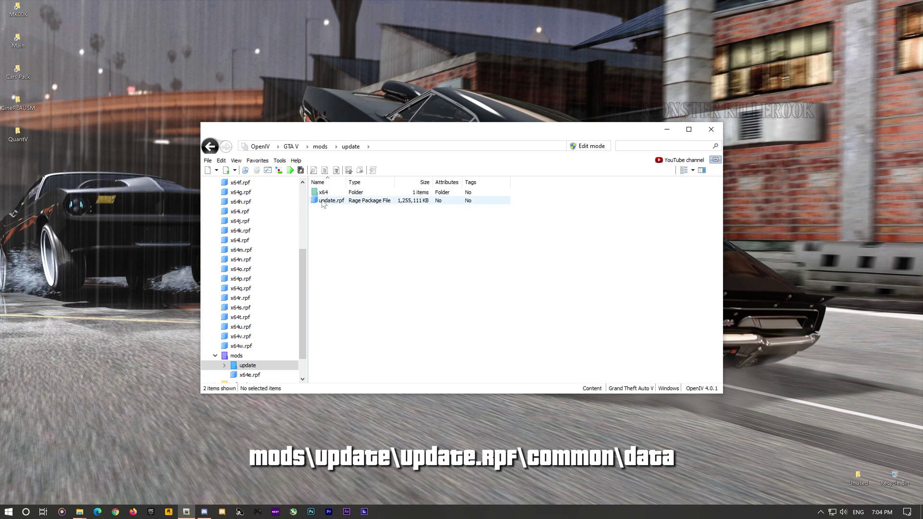
double_click(332, 201)
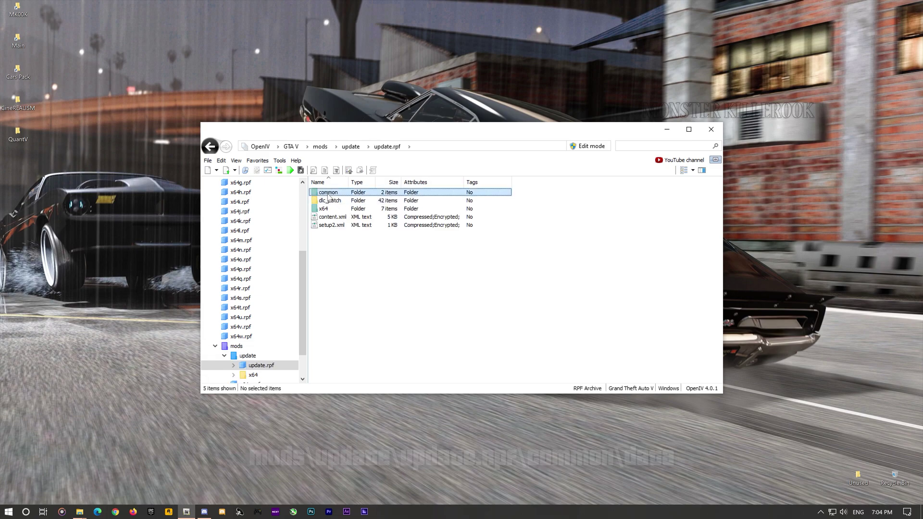
double_click(327, 193)
double_click(326, 193)
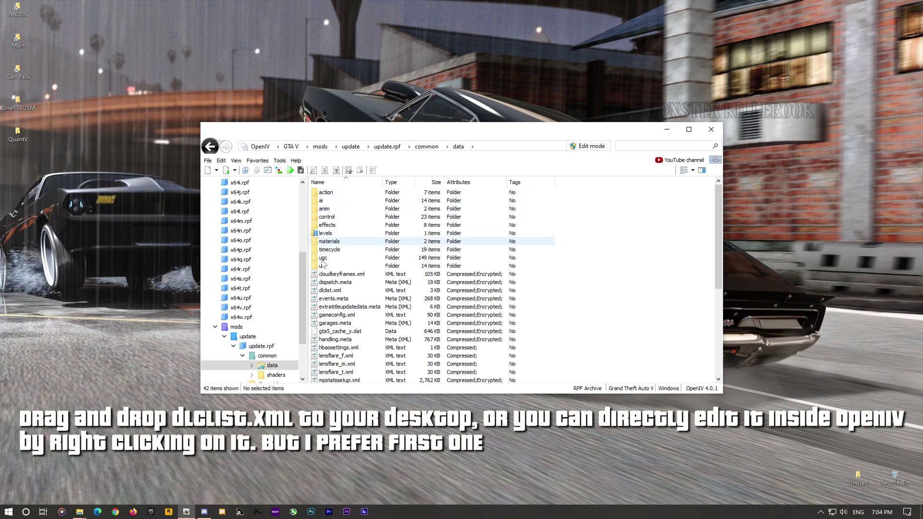
Extract dlclist.xml to the desktop and open the extracted copy in Notepad.
click(331, 291)
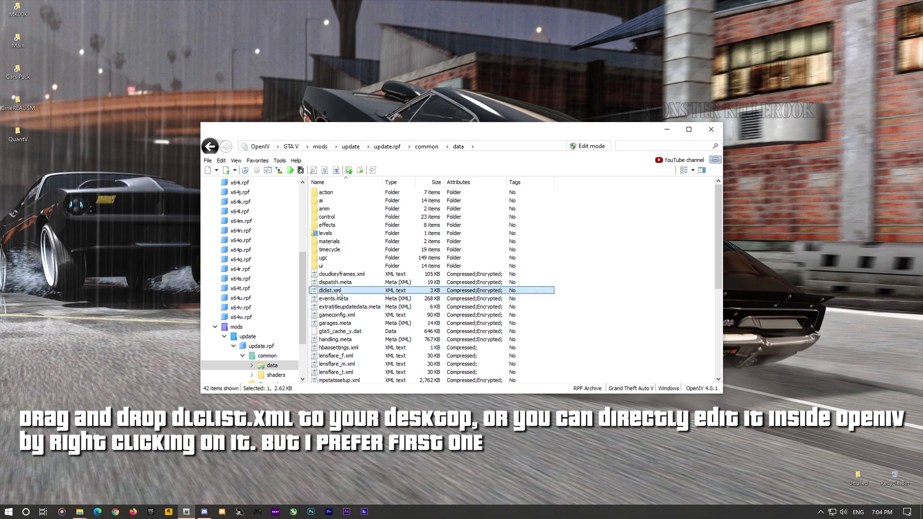
drag(338, 292, 14, 156)
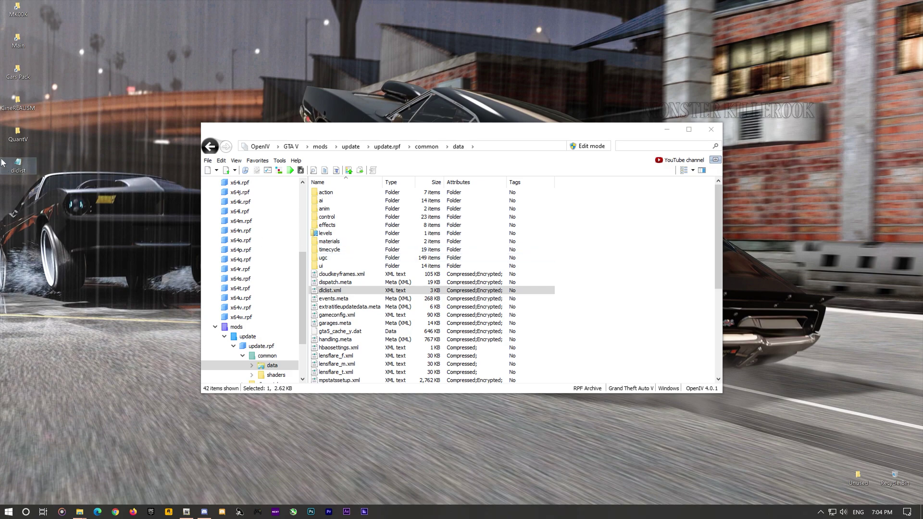
right_click(14, 164)
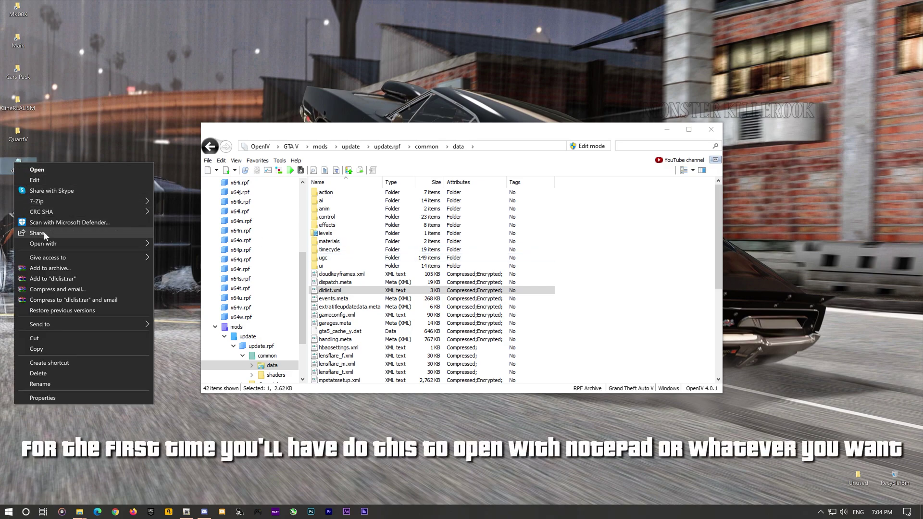
mouse_move(56, 243)
click(174, 291)
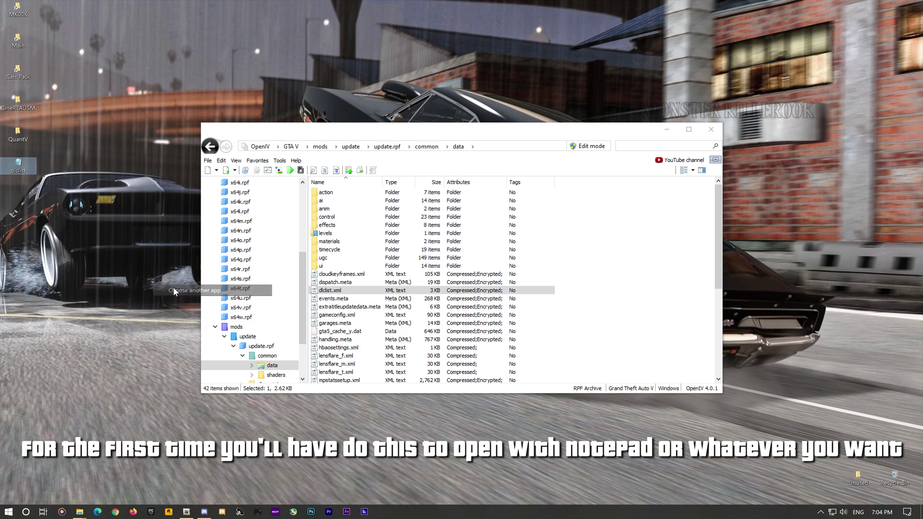
click(382, 321)
click(479, 344)
Duplicate the last three Item lines, patchday23ng, mpheist4 and patchday24ng, directly above the closing Paths tag.
scroll(505, 183, down, 20)
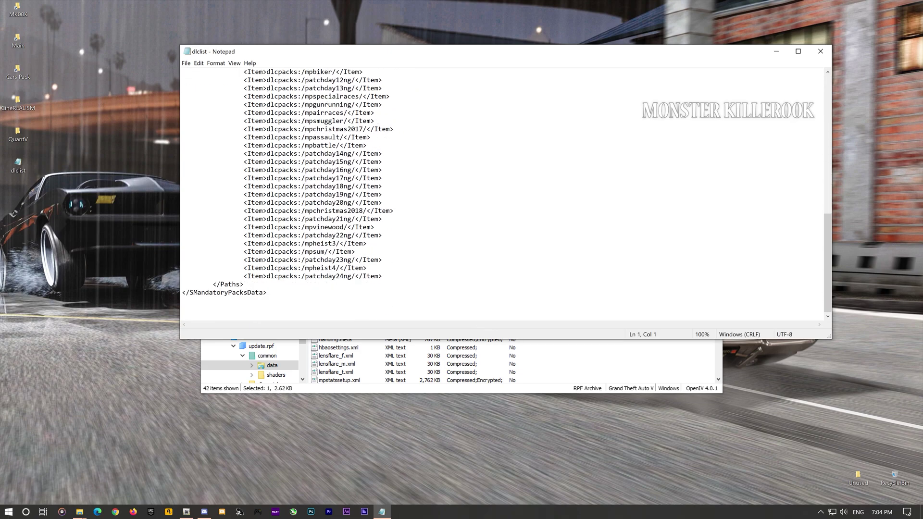
drag(183, 260, 192, 284)
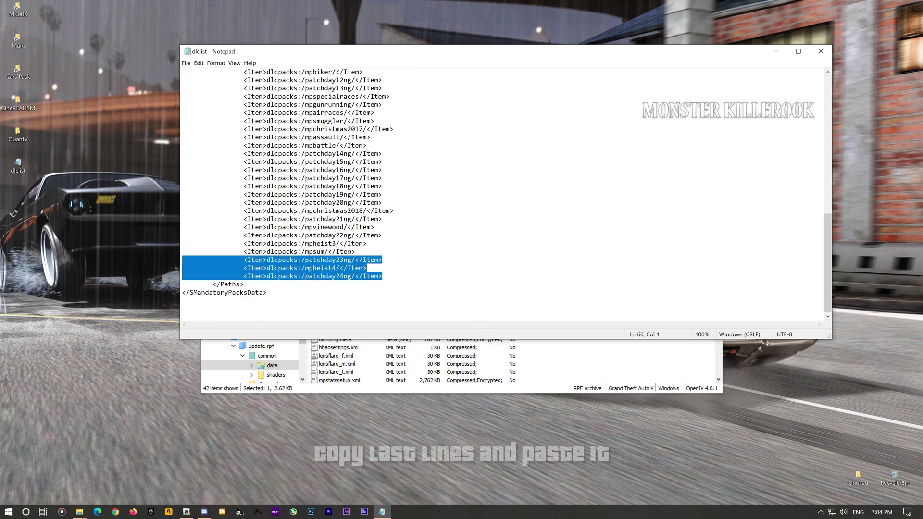
key(ctrl+c)
key(Right)
key(Return)
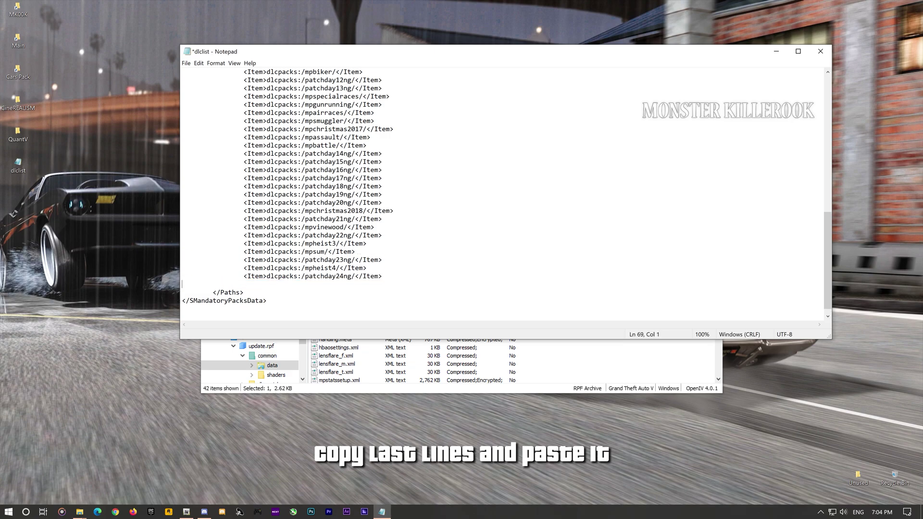
key(ctrl+v)
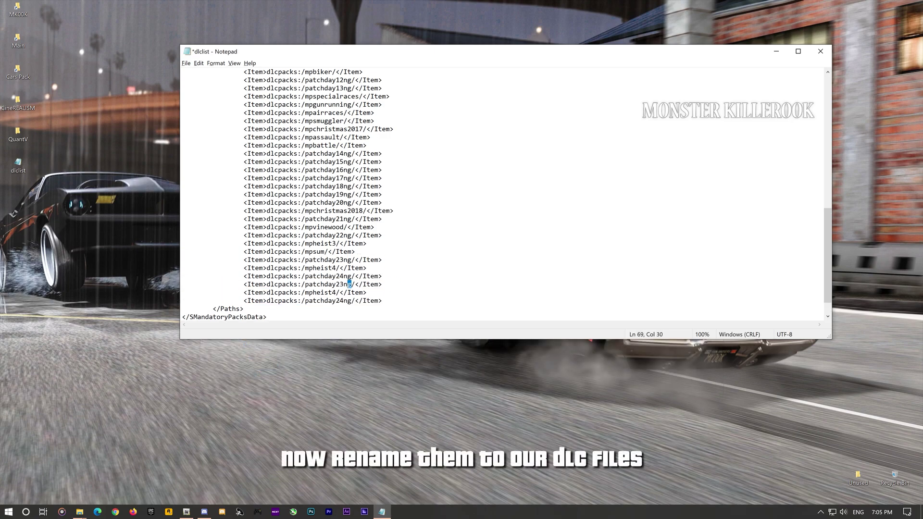
Change the first two duplicated dlcpacks entries to Extra_Mod and LA_Billboard_P1.
text(Ex)
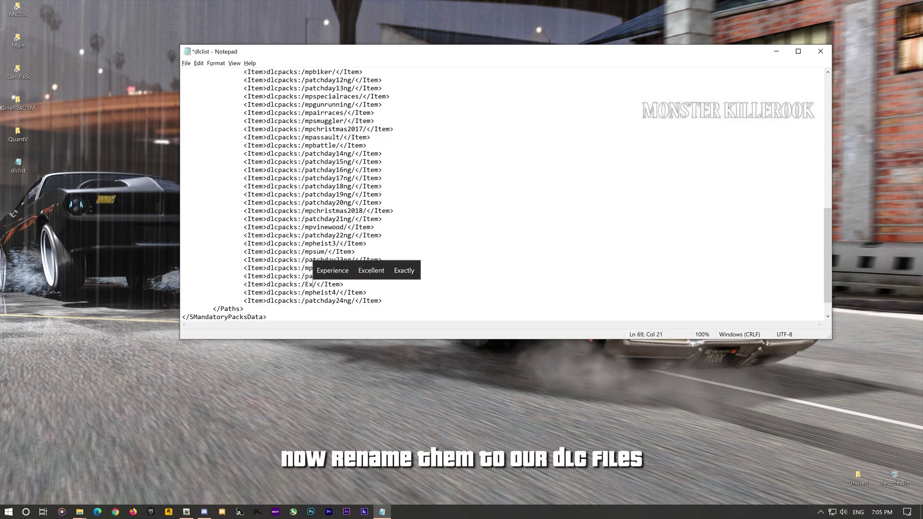
text(tra)
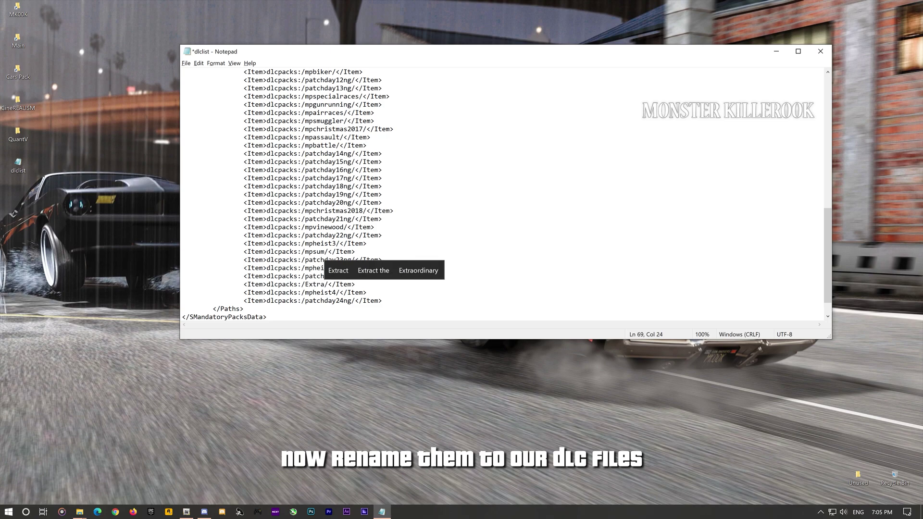
text(_Mod)
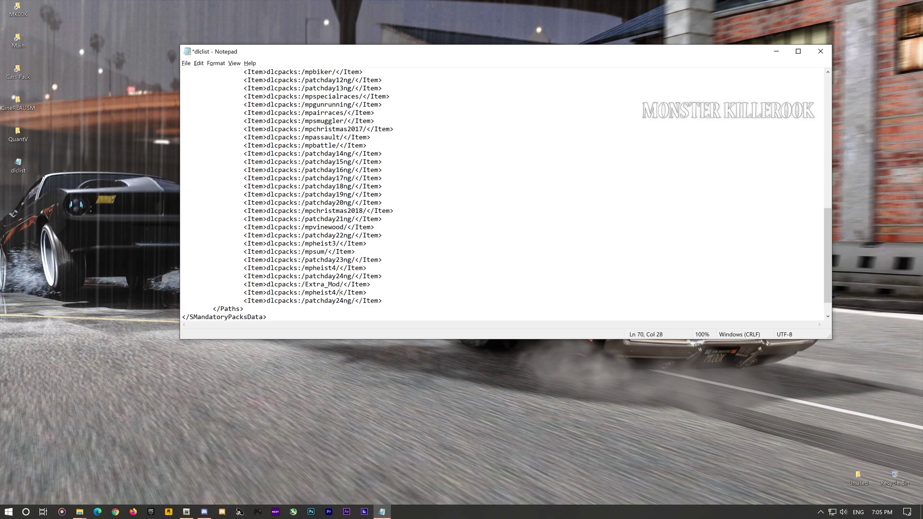
drag(336, 293, 308, 292)
text(LA.Bullboard)
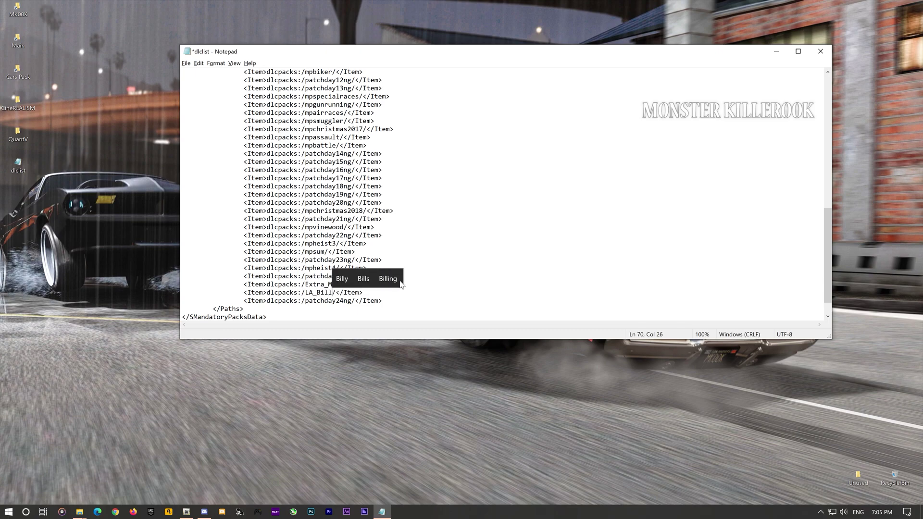
text(_P1)
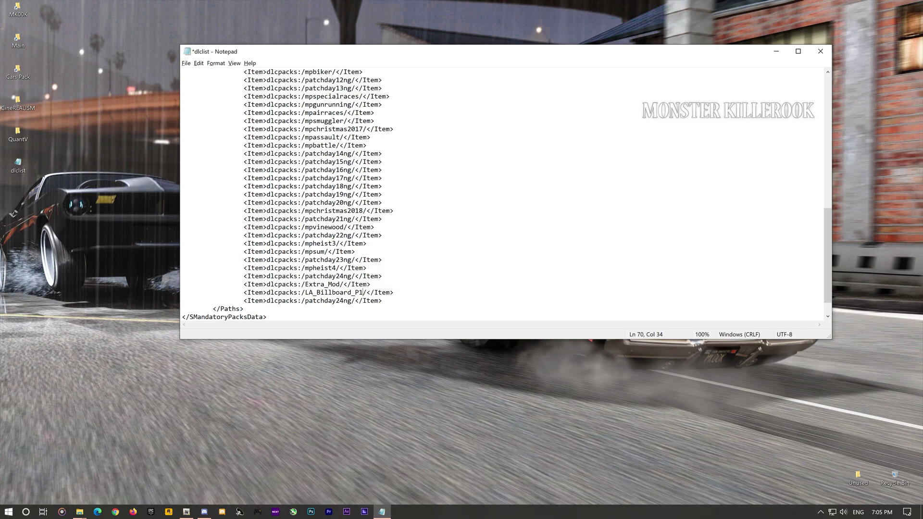
Replace the duplicated patchday24ng entry's name with LA_Billboard_P2.
key(shift+Home)
key(shift+Right)
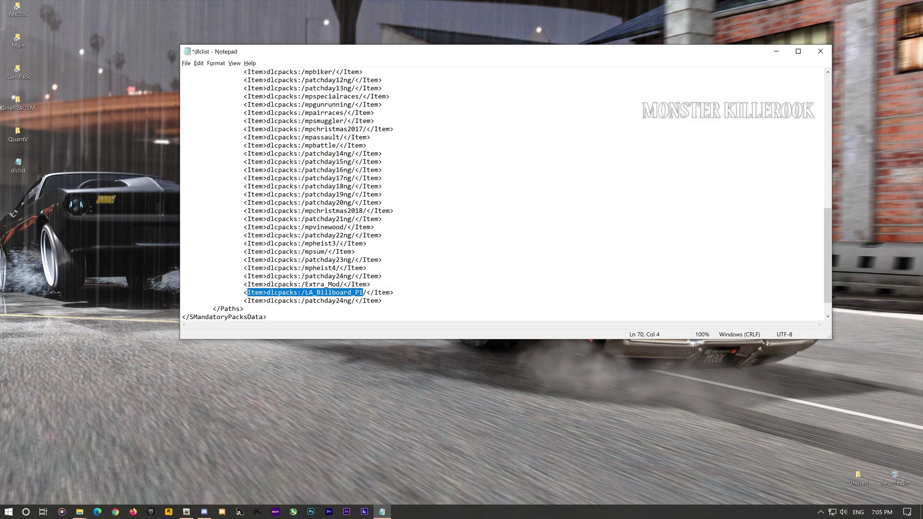
key(Down)
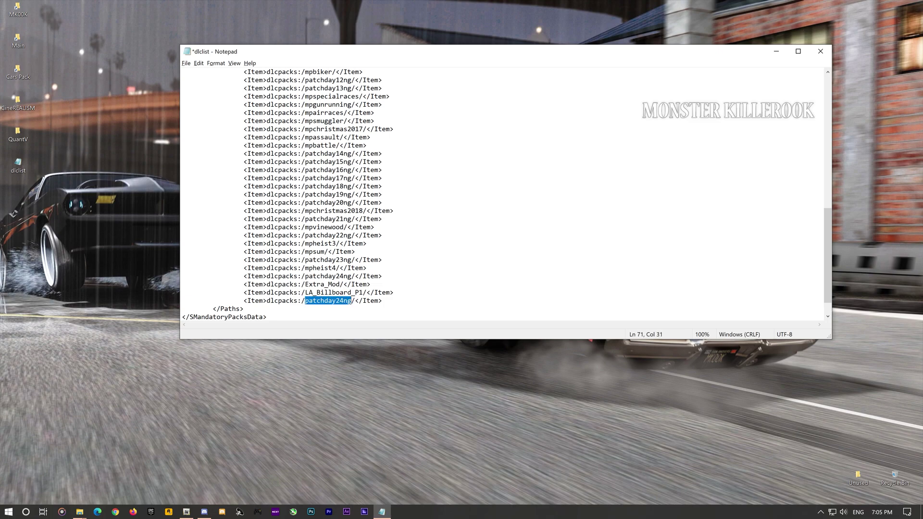
key(ctrl+v)
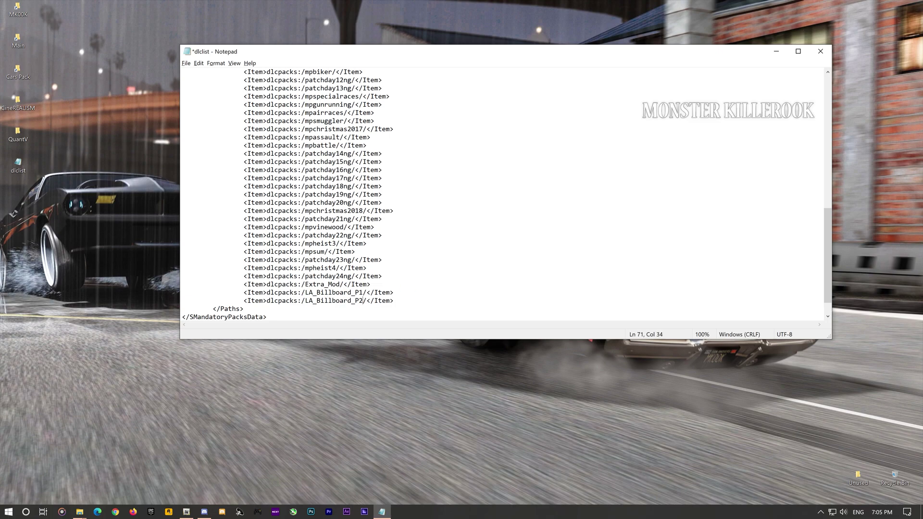
Duplicate the LA_Billboard_P2 Item line directly below itself, above the closing Paths tag.
key(End)
key(shift+ctrl+Left)
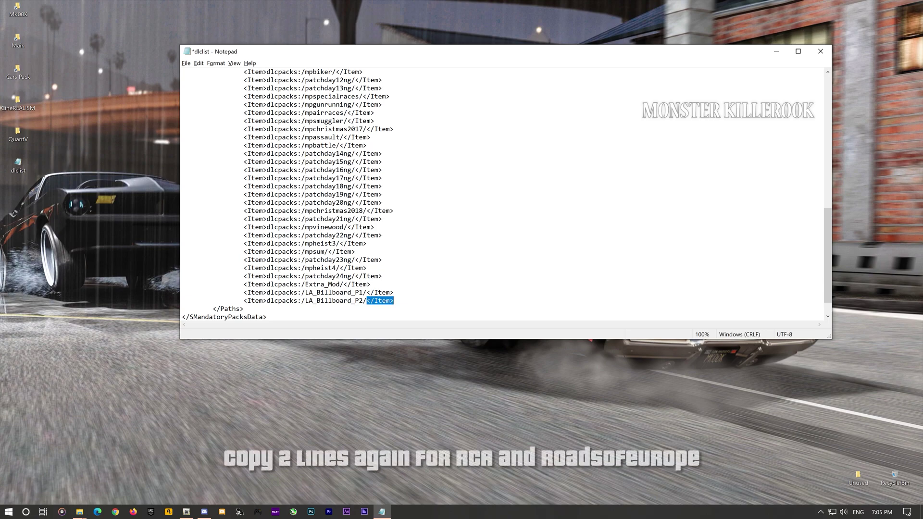
key(shift+Home)
key(ctrl+c)
key(End)
key(Return)
key(ctrl+v)
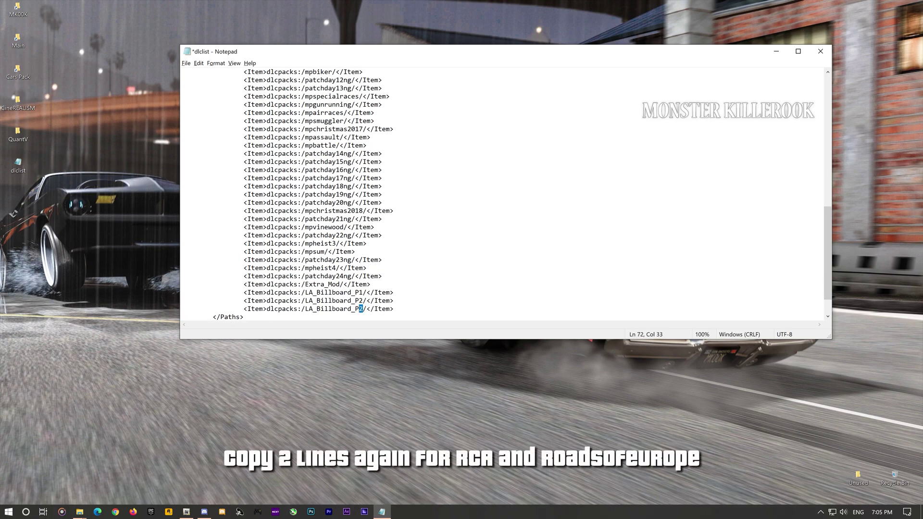
Change the name in the duplicated LA_Billboard_P2 entry to lowercase rca.
key(shift+ctrl+Left)
key(shift+ctrl+Left)
text(RCA)
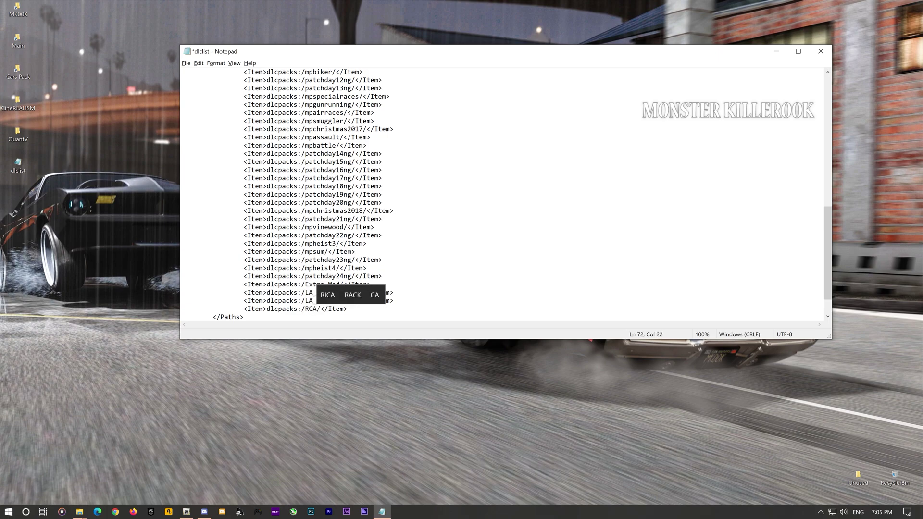
key(BackSpace)
text(ca)
Duplicate the rca Item line directly below itself.
key(End)
key(shift+Home)
key(shift+Up)
key(shift+Down)
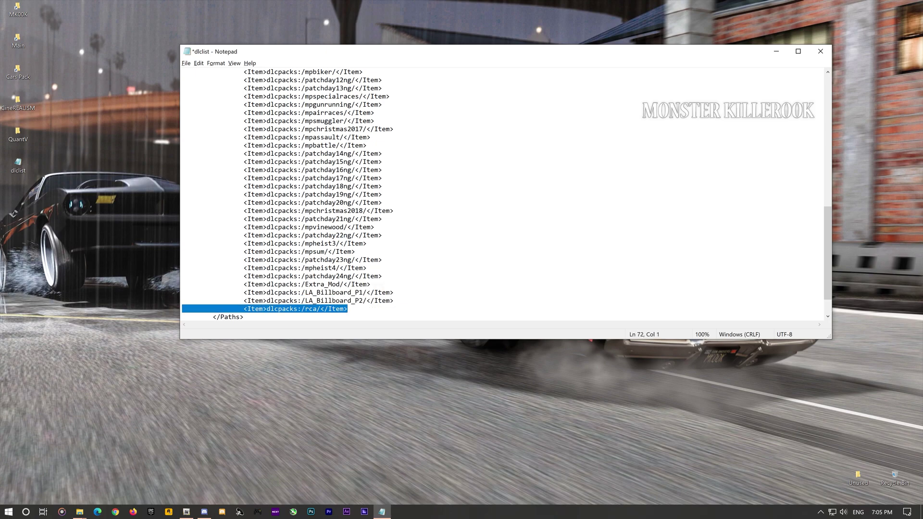
key(ctrl+c)
key(End)
key(Return)
key(ctrl+v)
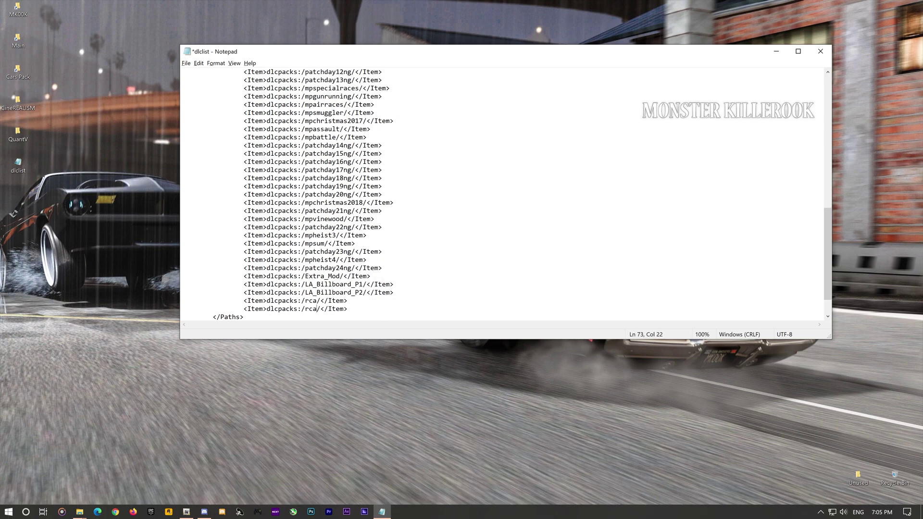
Change the second rca entry's name to roadsofeurope, then save and close dlclist.xml.
text(roadsofe)
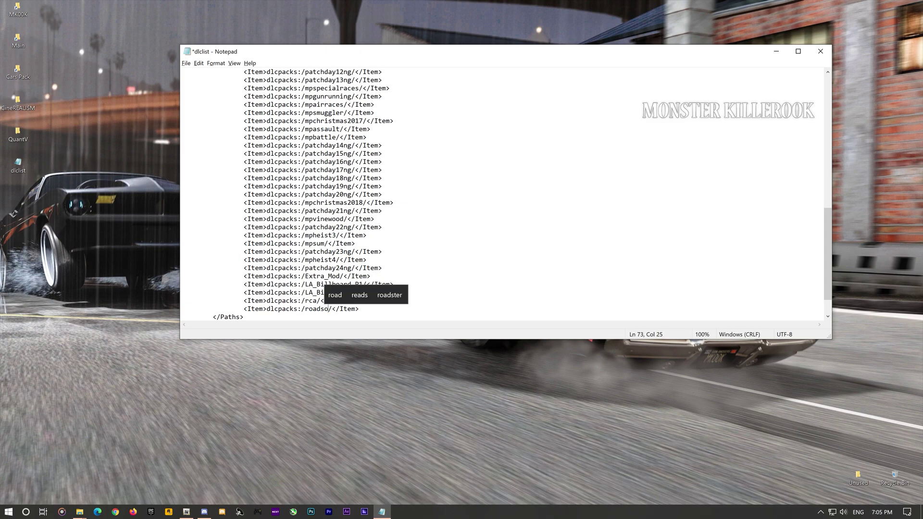
text(u)
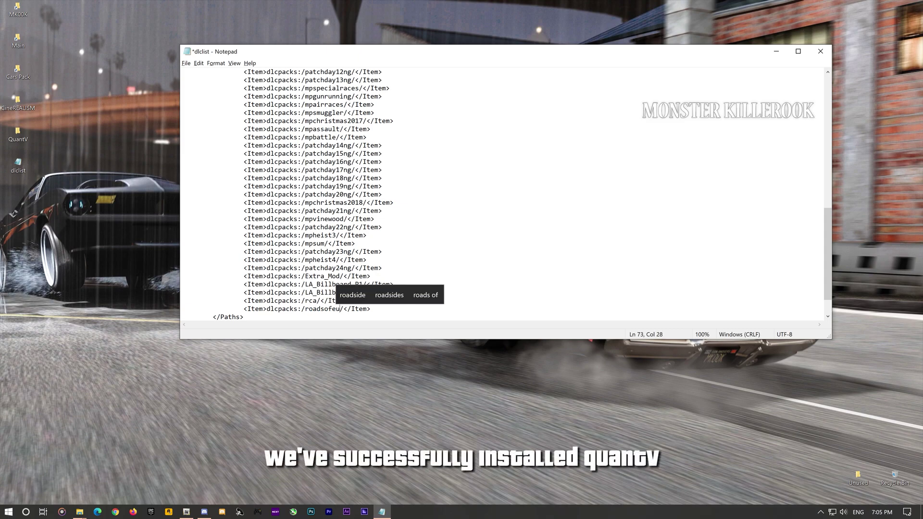
text(rope)
click(820, 51)
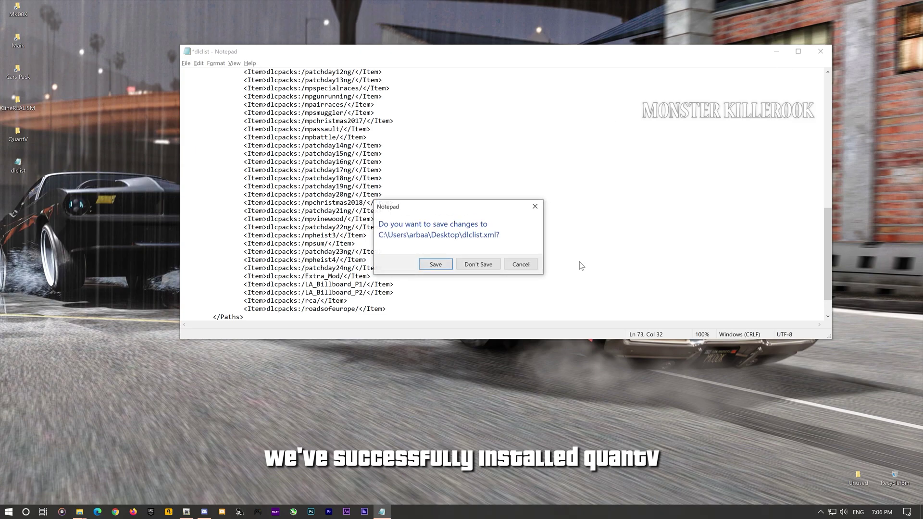
click(436, 263)
Switch to File Explorer and open the MONSTER's 2020 Cars Pack folder inside the QuantV folder.
key(alt+Tab)
key(alt+Tab)
key(alt+Tab)
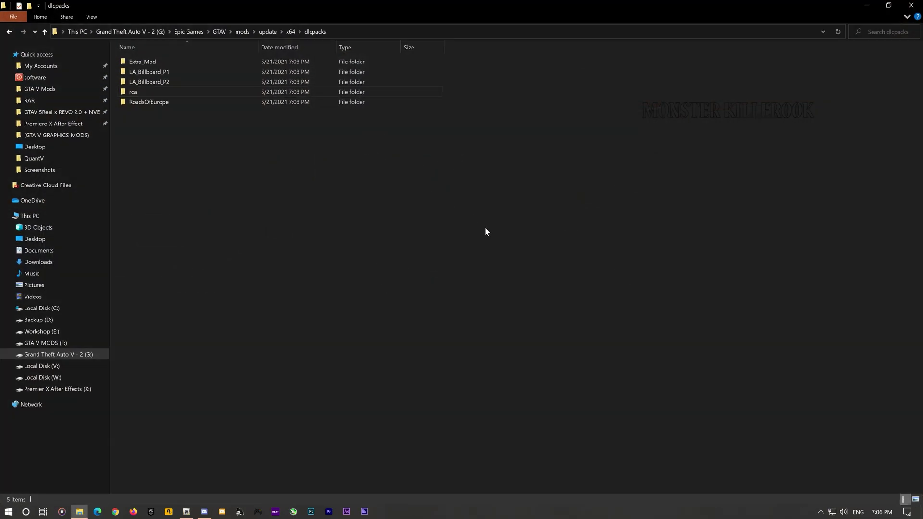
key(alt+Tab)
key(alt+Up)
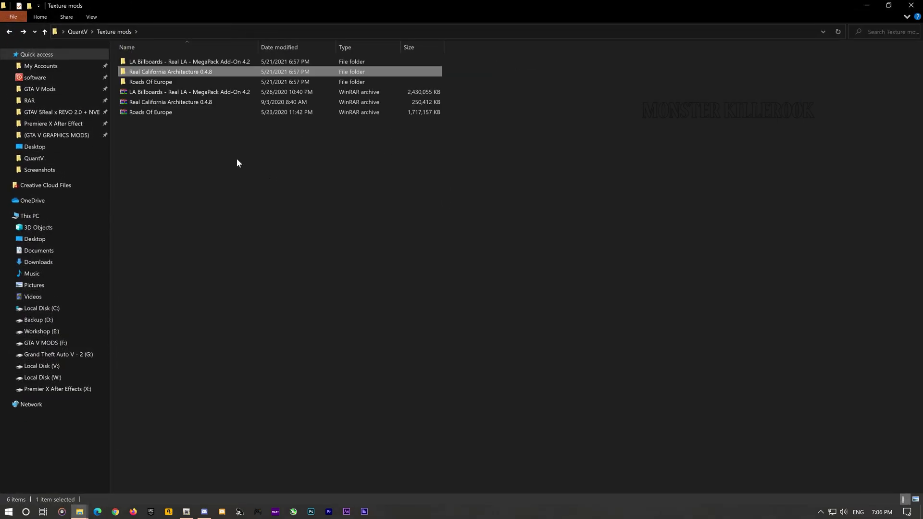
key(alt+Up)
double_click(140, 67)
click(144, 65)
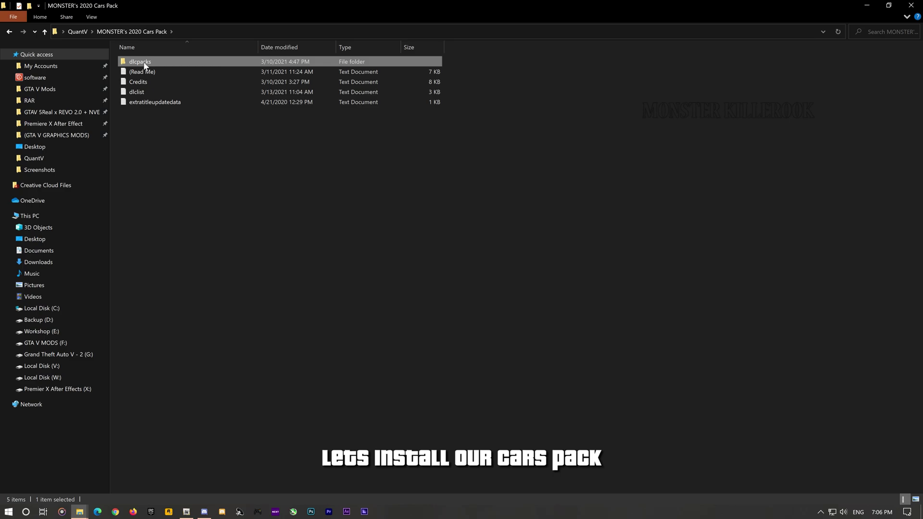
Open the cars pack's dlcpacks folder and copy all the car folders in it.
double_click(144, 63)
right_click(144, 62)
click(133, 66)
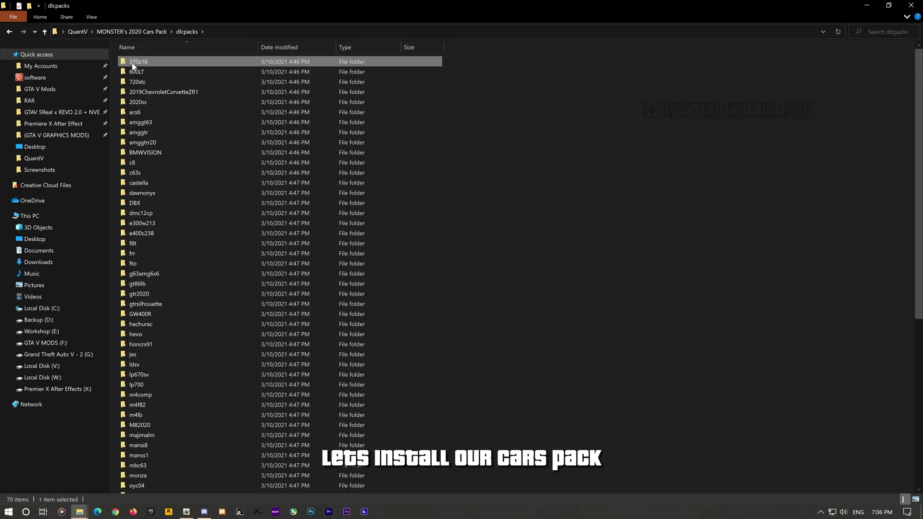
key(ctrl+a)
right_click(172, 67)
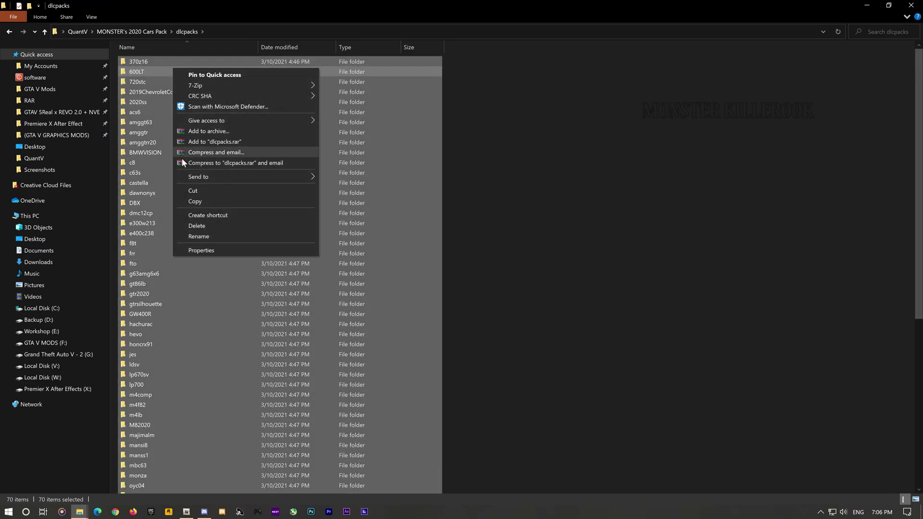
click(193, 201)
Paste the car folders into the game's mods\update\x64\dlcpacks folder and minimize that window.
key(alt+Tab)
right_click(461, 198)
click(500, 264)
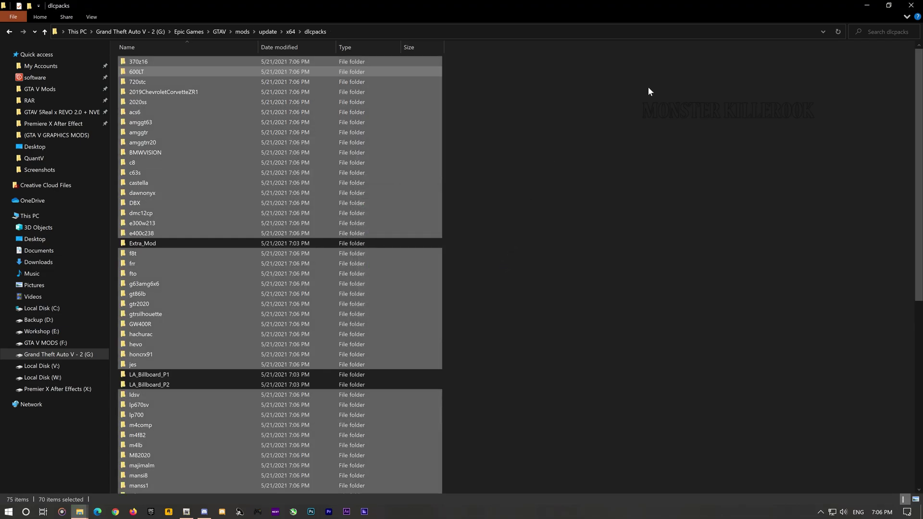
click(866, 5)
Copy the entire contents of the cars pack's dlclist text file, then close it and minimize the folder.
key(alt+Up)
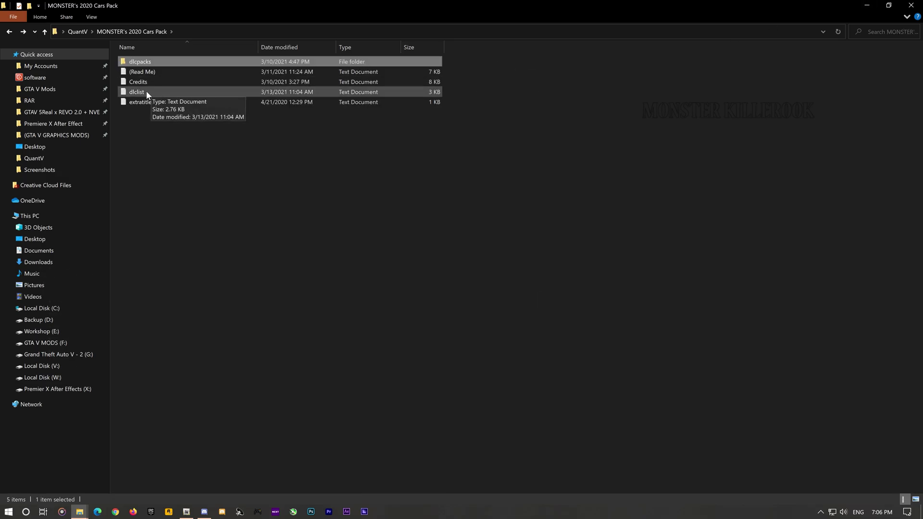
double_click(139, 91)
key(ctrl+a)
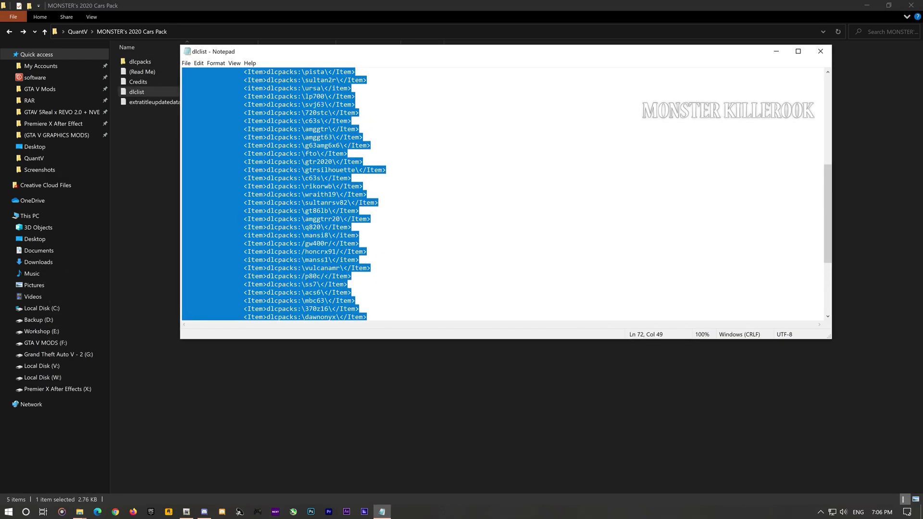
scroll(312, 144, up, 9)
right_click(312, 102)
click(332, 129)
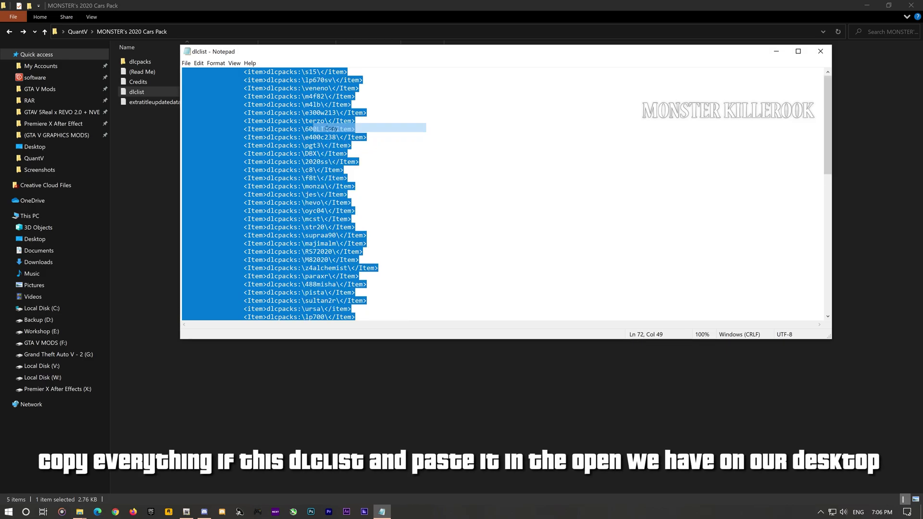
click(820, 51)
click(867, 5)
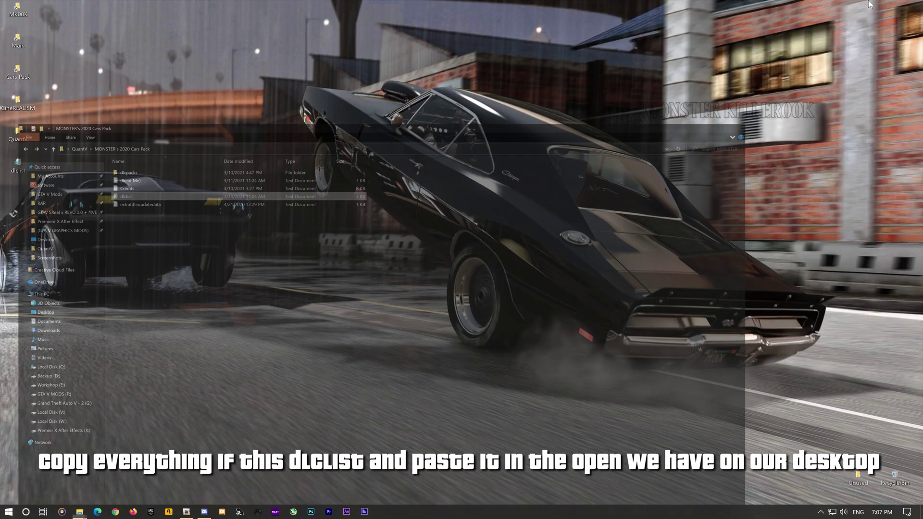
Paste the copied car entries below the roadsofeurope line in the desktop dlclist.xml, then save and close it.
double_click(19, 164)
scroll(502, 192, down, 10)
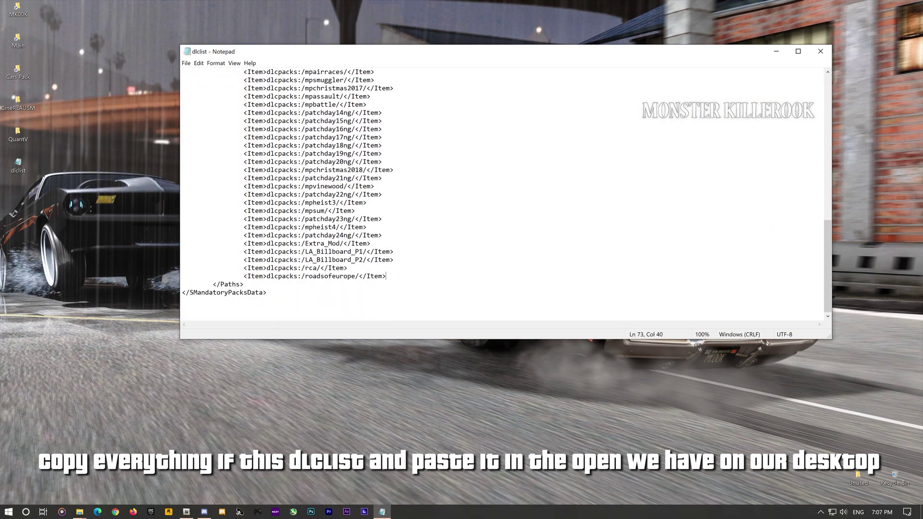
key(Return)
right_click(384, 284)
click(399, 315)
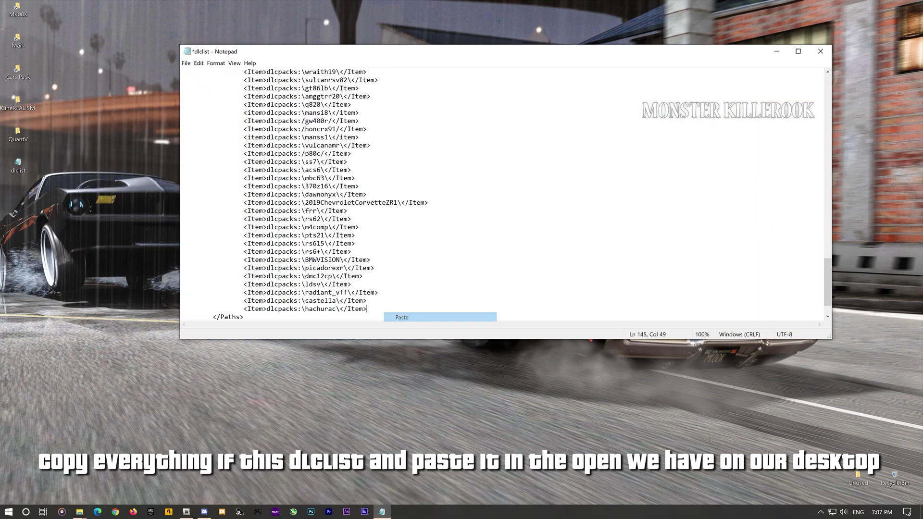
click(823, 51)
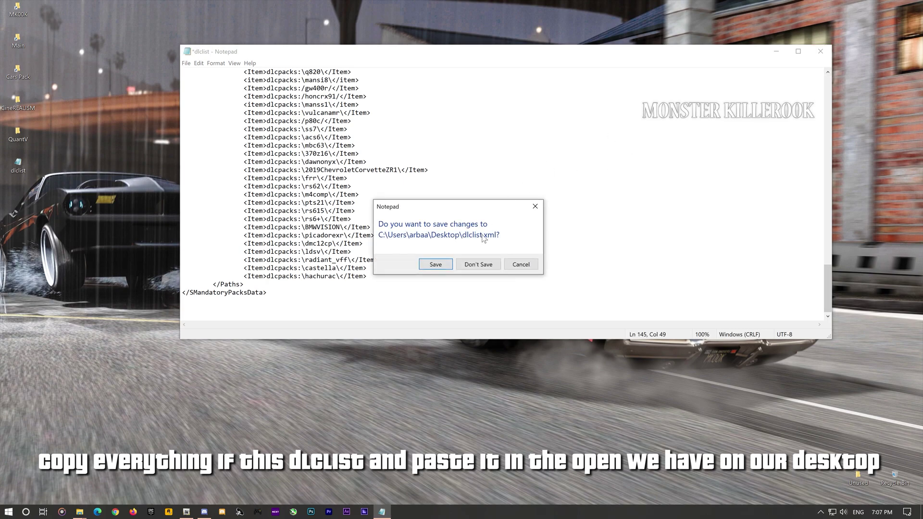
click(441, 266)
Copy all the text from the cars pack's extratitleupdatedata file, then close it and minimize the folder.
key(alt+Tab)
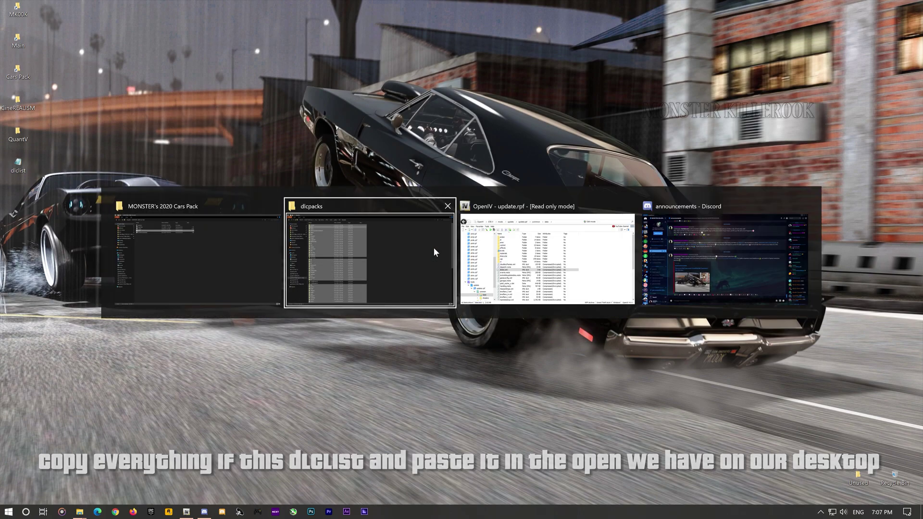
click(195, 244)
click(164, 103)
double_click(164, 103)
key(ctrl+a)
right_click(214, 75)
click(230, 100)
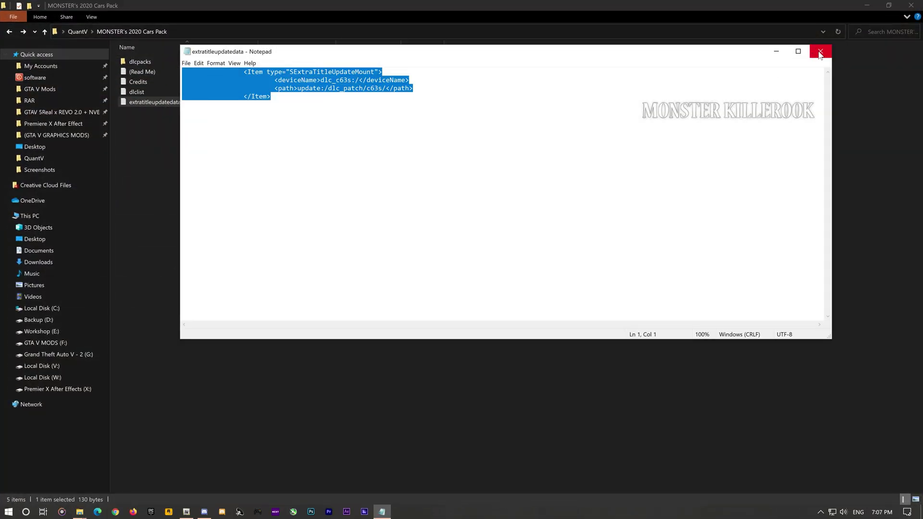
click(820, 51)
click(868, 6)
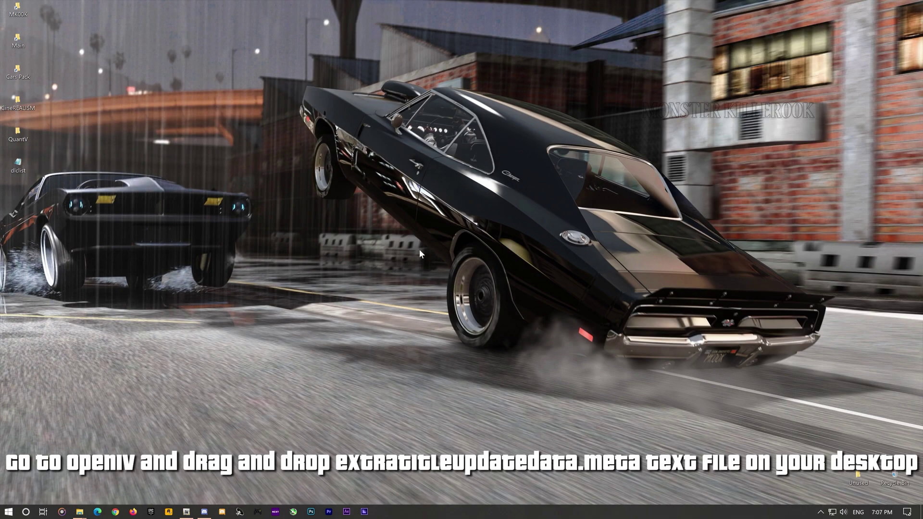
Switch to OpenIV, extract extratitleupdatedata.meta to the desktop and open it with Notepad as the default for .meta files.
key(alt+Tab)
click(463, 268)
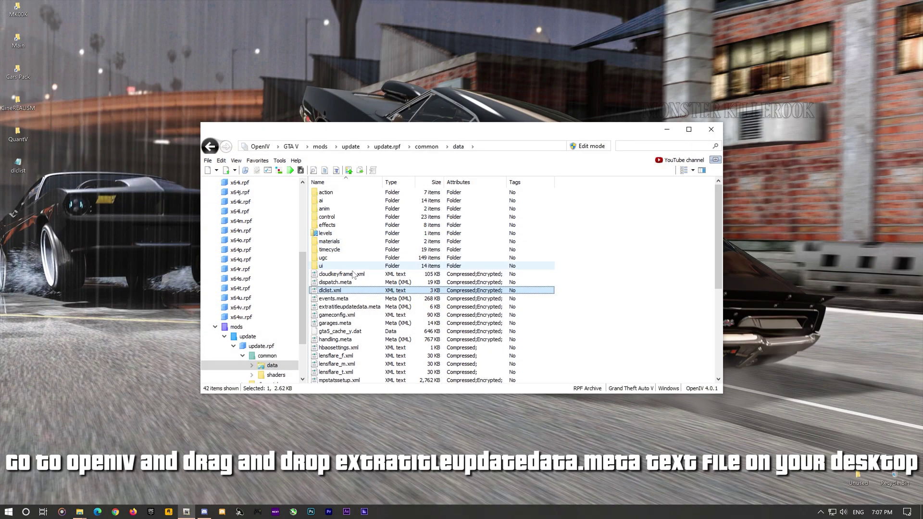
drag(347, 307, 16, 194)
right_click(17, 196)
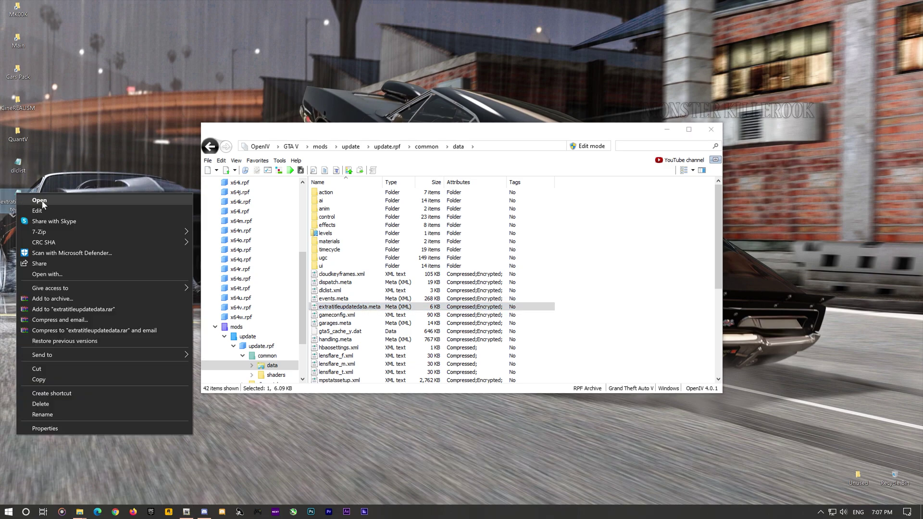
click(48, 275)
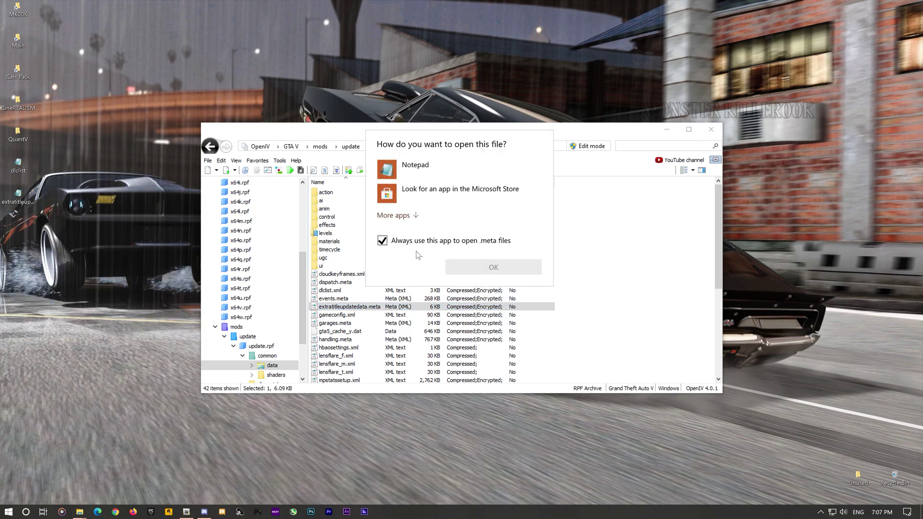
click(427, 167)
click(494, 267)
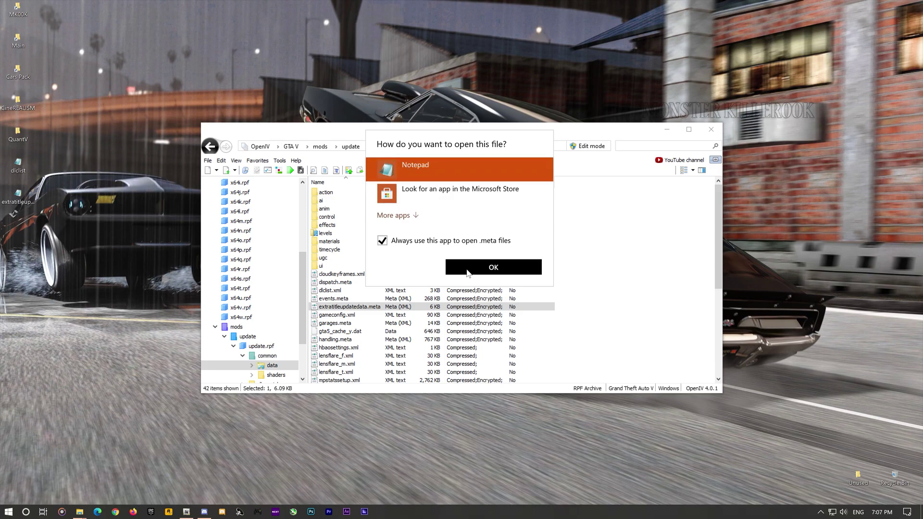
Paste the copied dlc_c63s Item block after the mpSum entry, above the closing Mounts tag, then save and close the file.
scroll(503, 193, down, 5)
scroll(503, 192, down, 10)
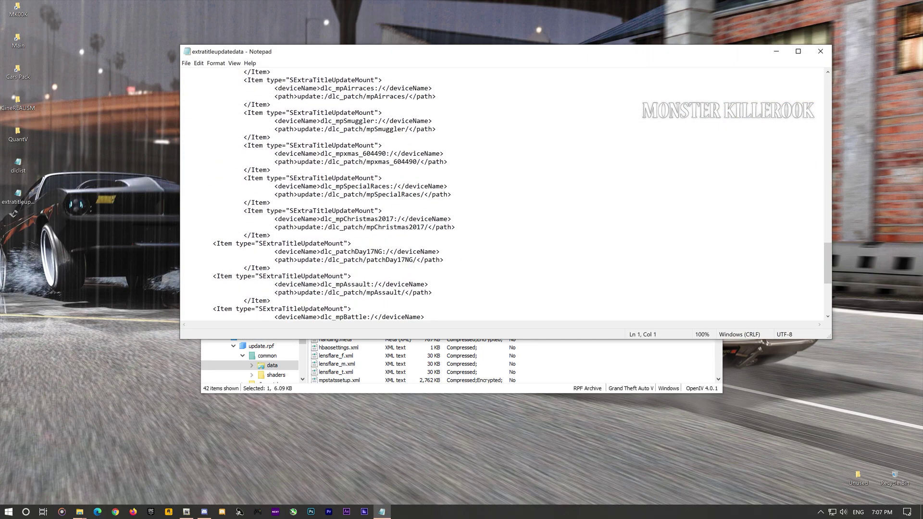
key(Return)
right_click(287, 291)
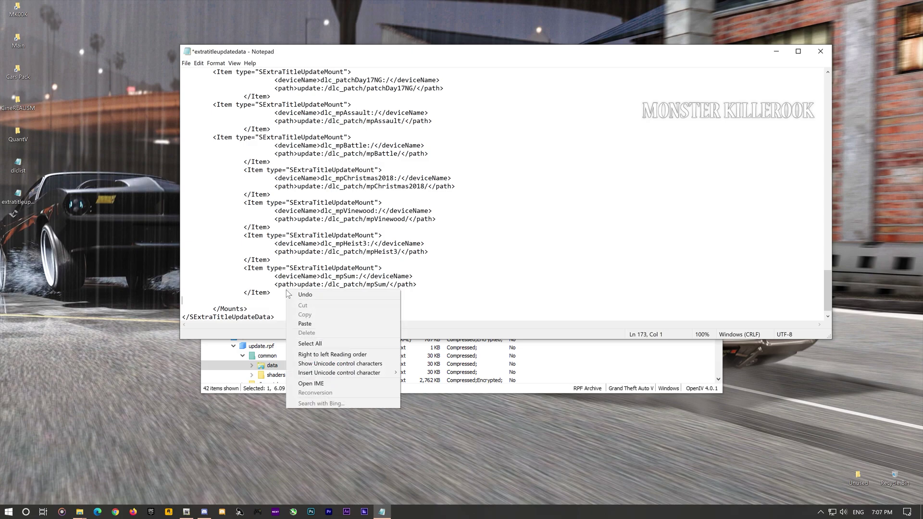
click(305, 324)
click(821, 51)
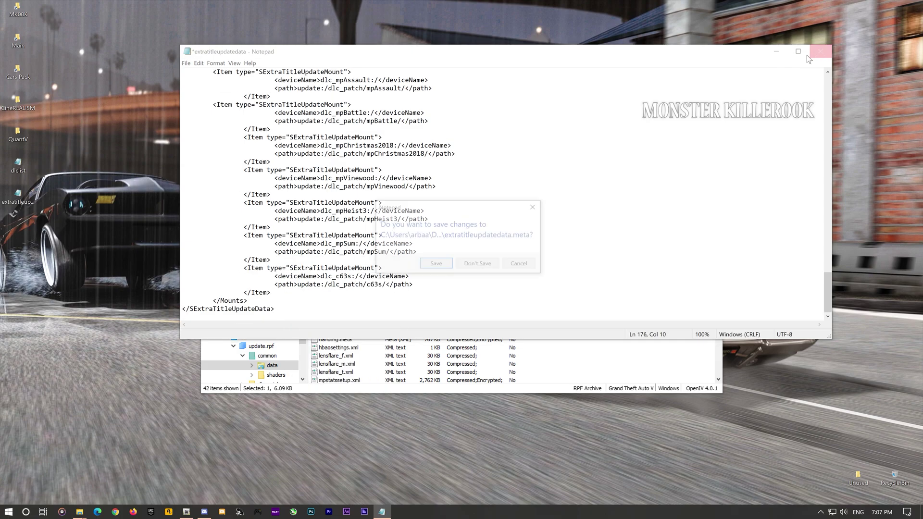
click(436, 265)
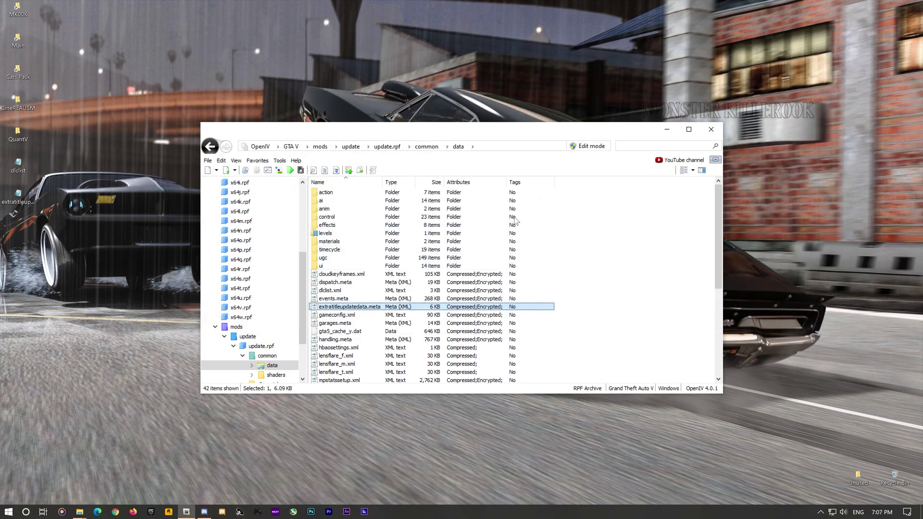
Enable edit mode in OpenIV and import the edited dlclist.xml and extratitleupdatedata.meta from the desktop into update.rpf\common\data.
click(591, 146)
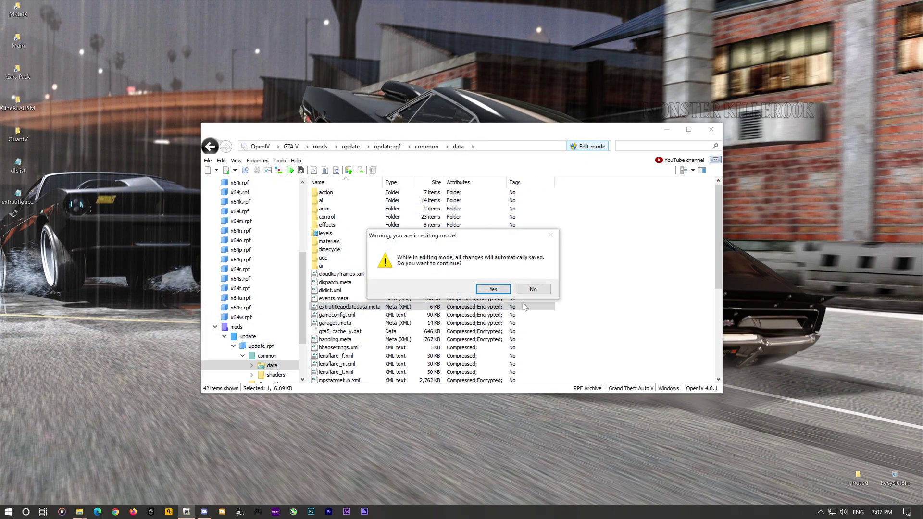
click(493, 289)
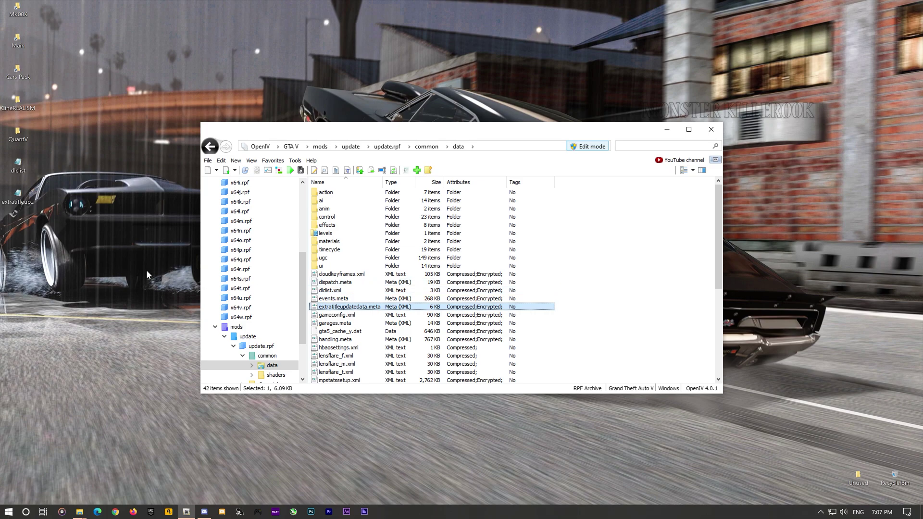
drag(51, 250, 508, 278)
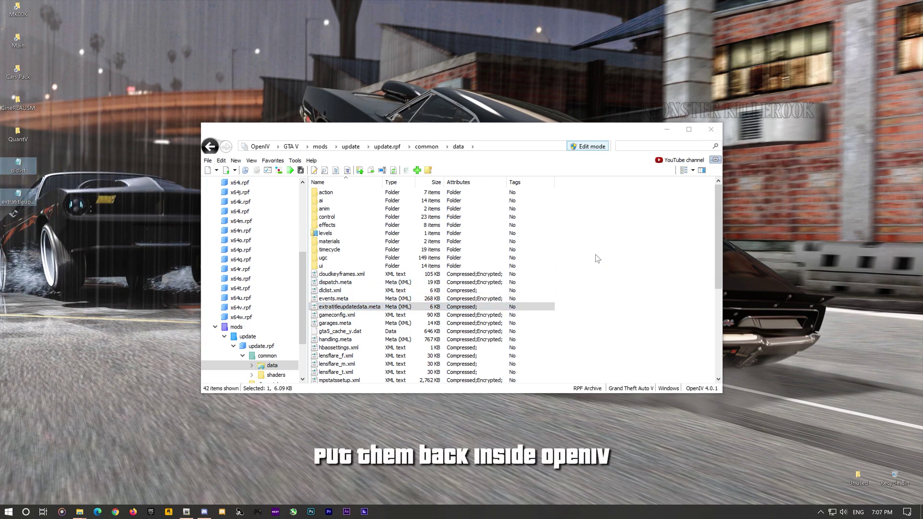
Switch to the MONSTER's 2020 Cars Pack folder, read through the Credits file's list of mod authors' links, and close it.
key(alt+Tab)
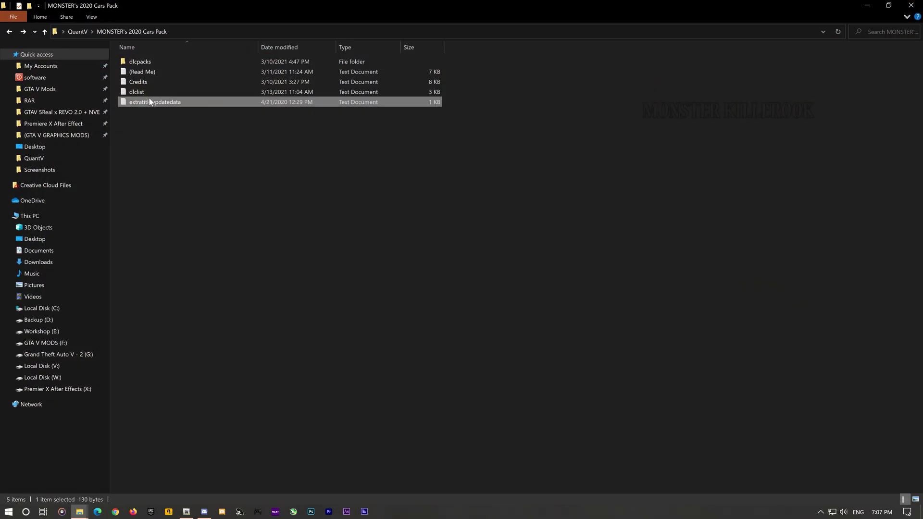
double_click(138, 83)
scroll(505, 192, down, 10)
scroll(505, 192, down, 15)
scroll(502, 192, up, 20)
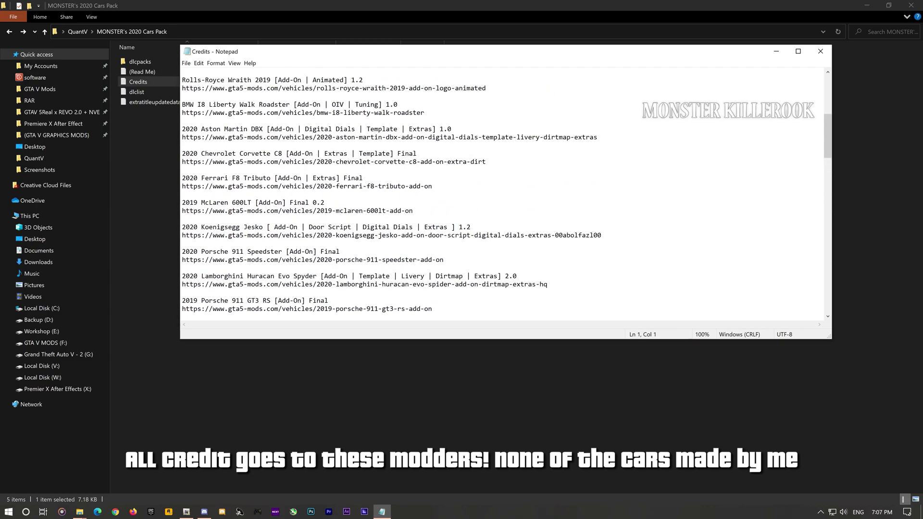
scroll(503, 193, up, 9)
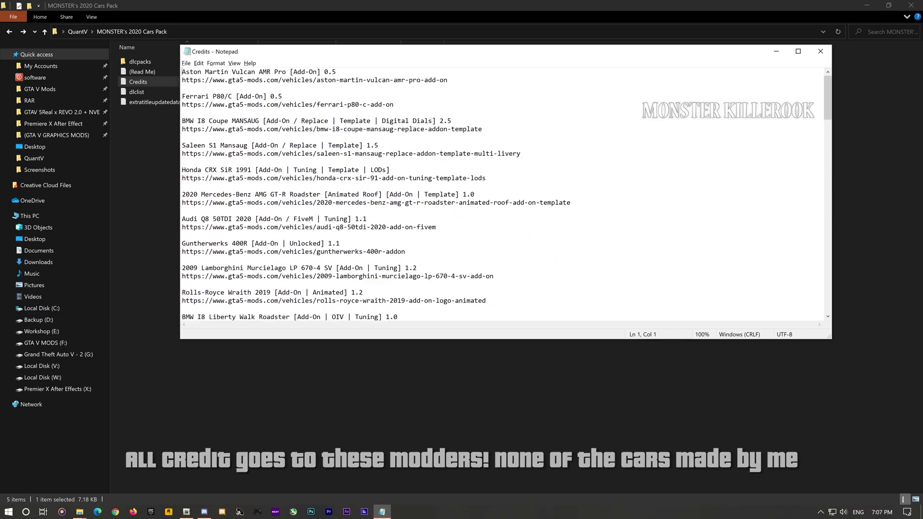
key(alt+F4)
Open the cars pack's (Read Me) file, look through the spawn names for all the cars, and close it.
click(247, 151)
double_click(137, 73)
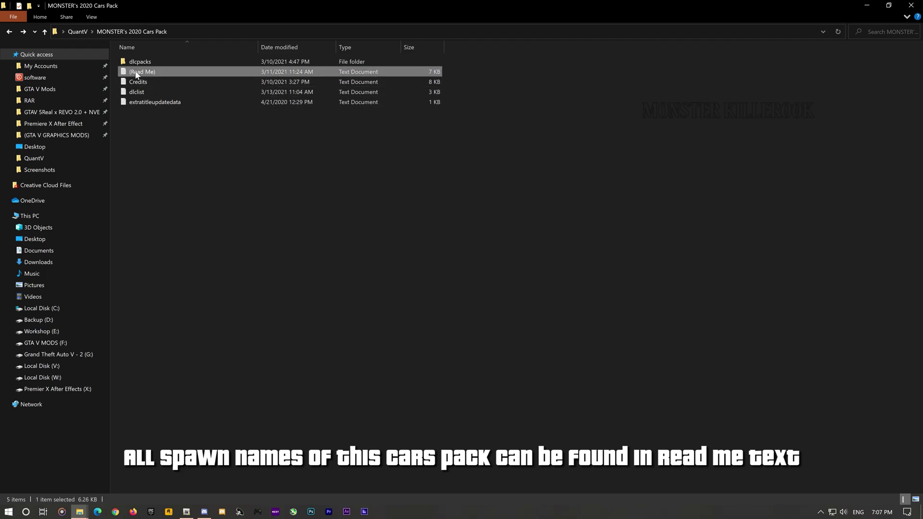
scroll(503, 193, down, 9)
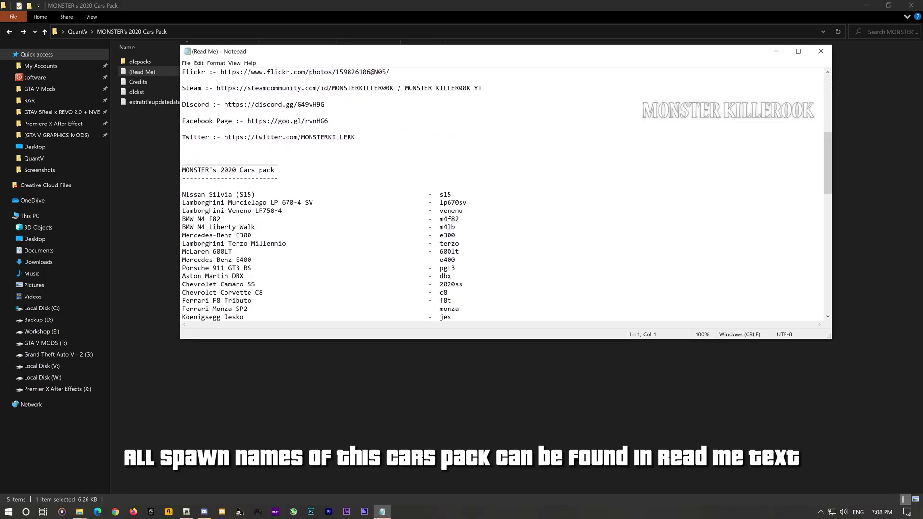
scroll(502, 192, down, 20)
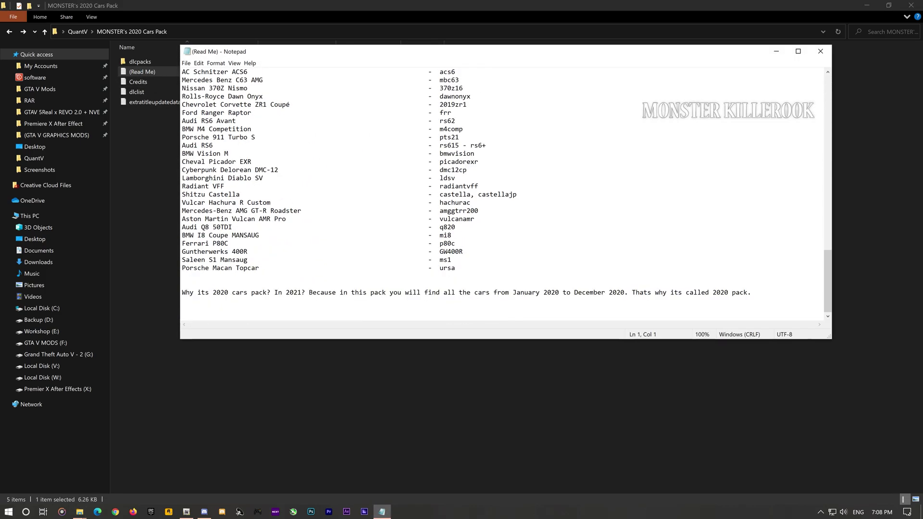
scroll(502, 193, up, 20)
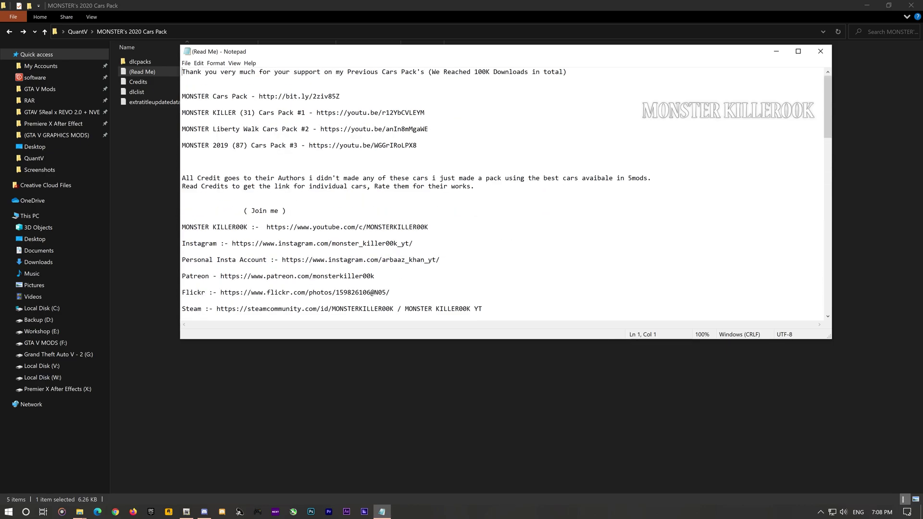
click(820, 52)
Open the Add-On Vehicle Spawner 1.4.4 archive from the QuantV folder and show the GTAV game folder beside it.
key(BackSpace)
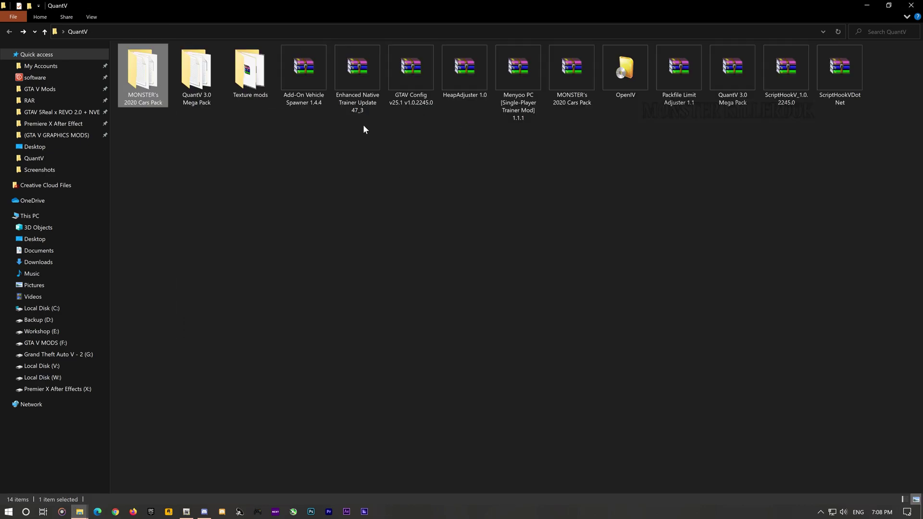
click(215, 131)
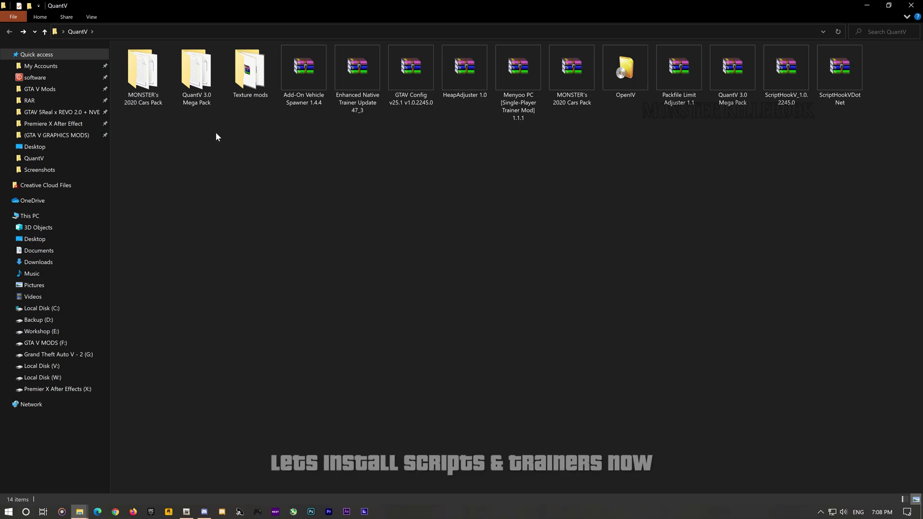
double_click(303, 67)
click(866, 6)
key(alt+Tab)
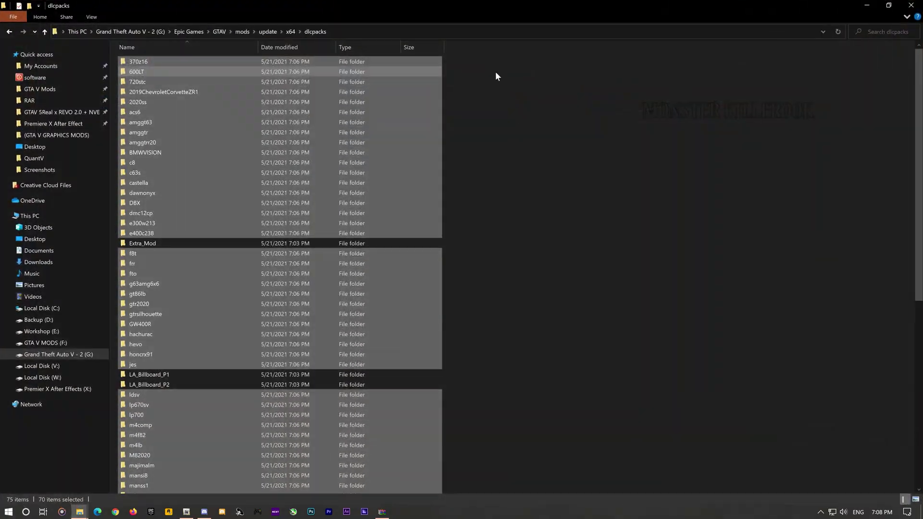
drag(481, 6, 572, 52)
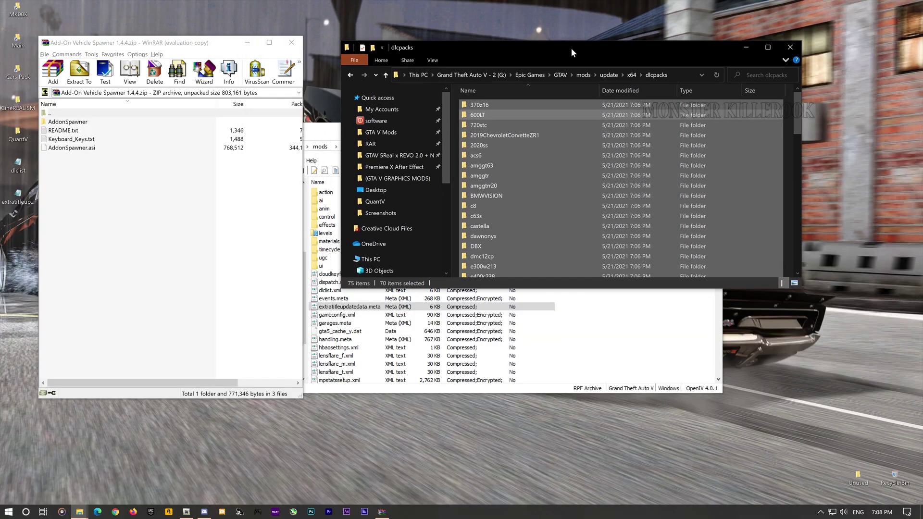
click(562, 74)
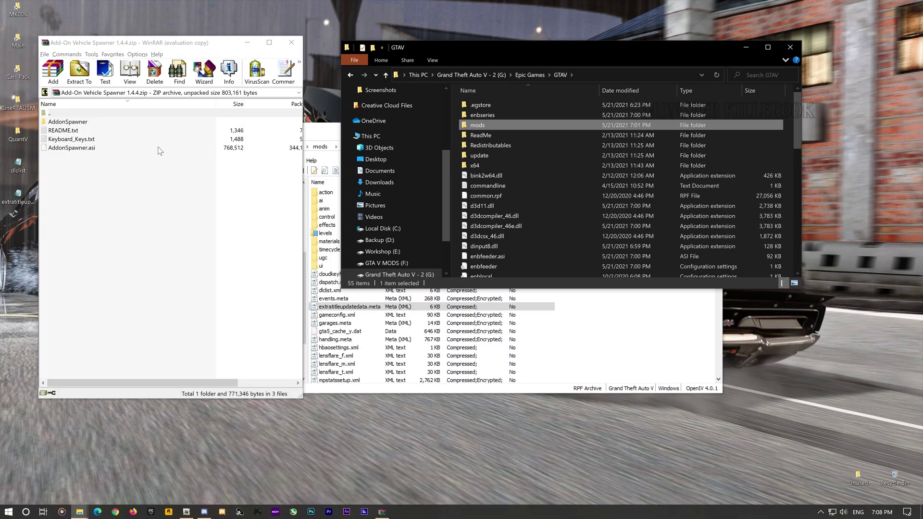
Copy the AddonSpawner folder and AddonSpawner.asi from the archive into the GTAV folder, then snap that folder window to the right half of the screen.
drag(87, 126, 92, 150)
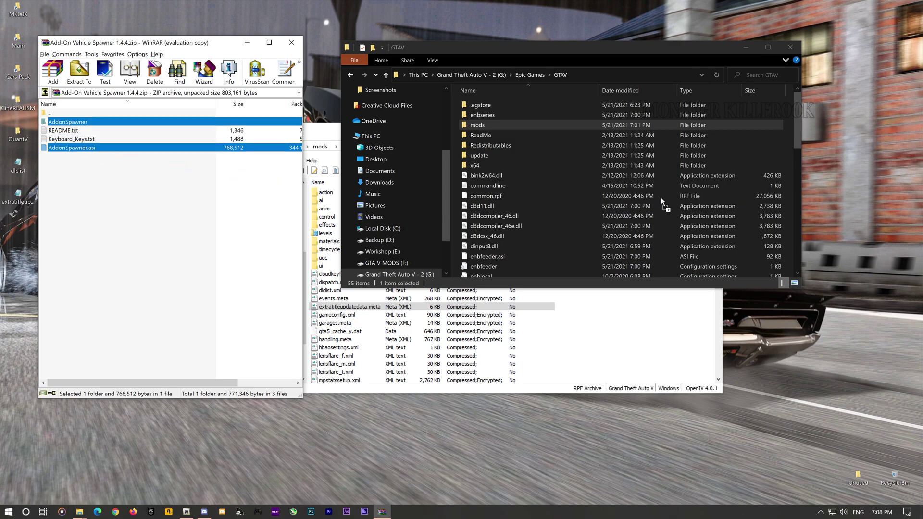
drag(772, 186, 786, 163)
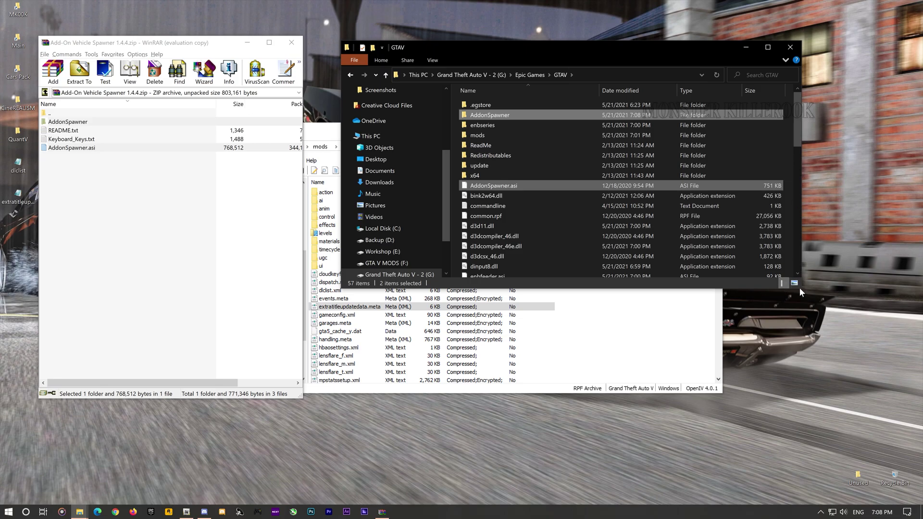
drag(656, 48, 922, 48)
click(737, 11)
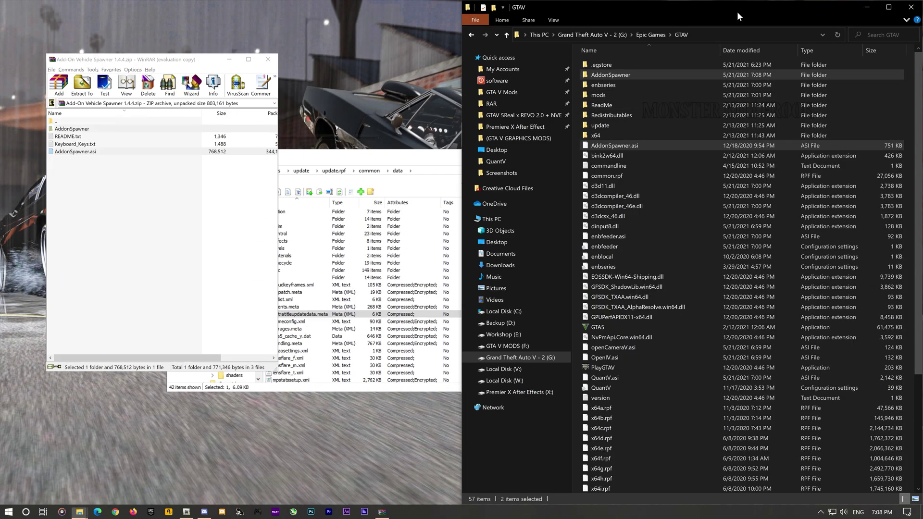
Copy the Enhanced Native Trainer folder and EnhancedNativeTrainer.asi from the Enhanced Native Trainer Update 47_3 archive into the GTAV folder.
double_click(60, 114)
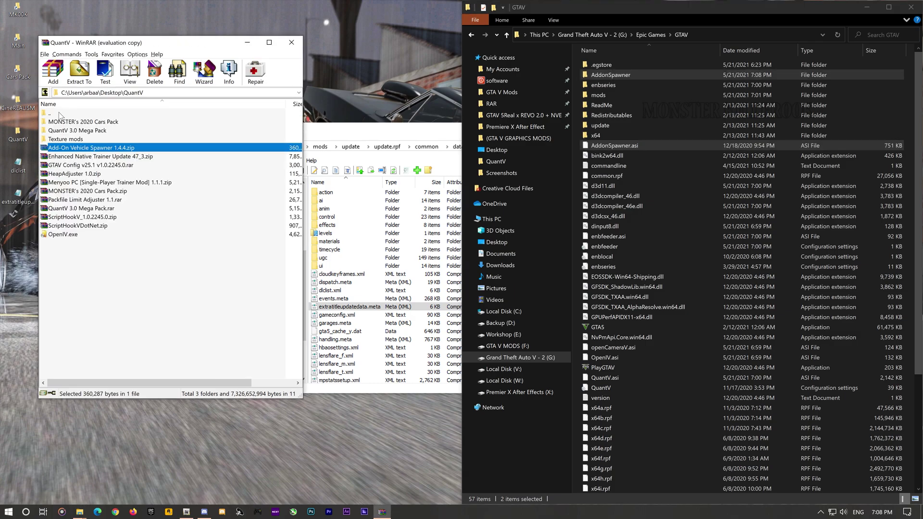
double_click(84, 157)
click(78, 123)
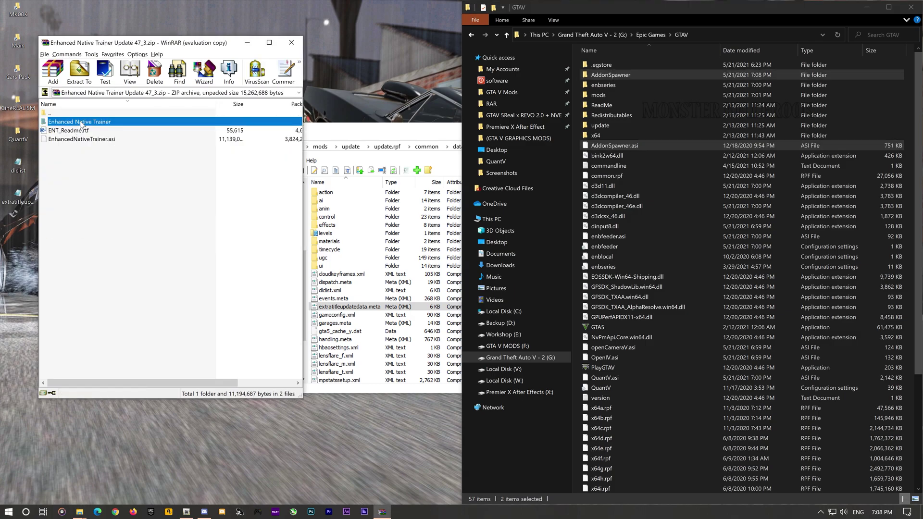
ctrl+click(76, 140)
drag(676, 203, 675, 203)
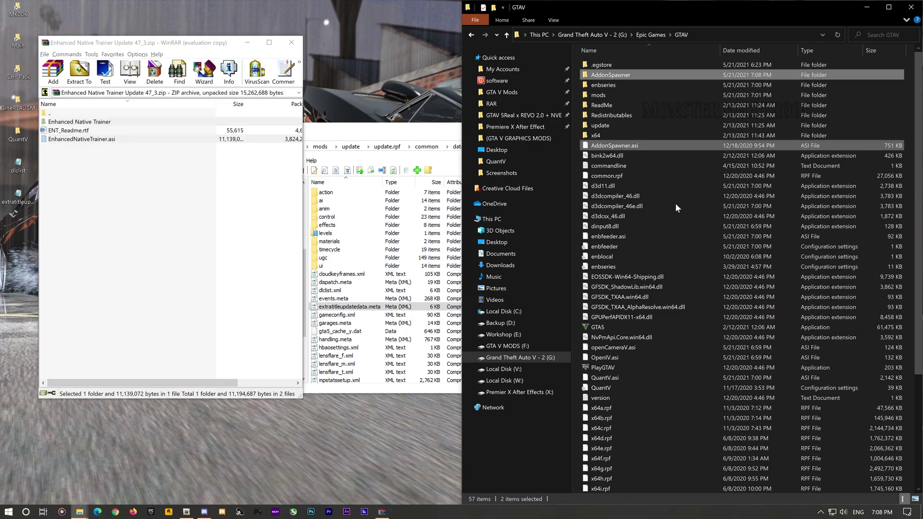
Return to the archive list and copy HeapAdjuster.ini and HeapAdjuster.asi from the HeapAdjuster 1.0 archive into the GTAV folder.
click(71, 116)
double_click(71, 116)
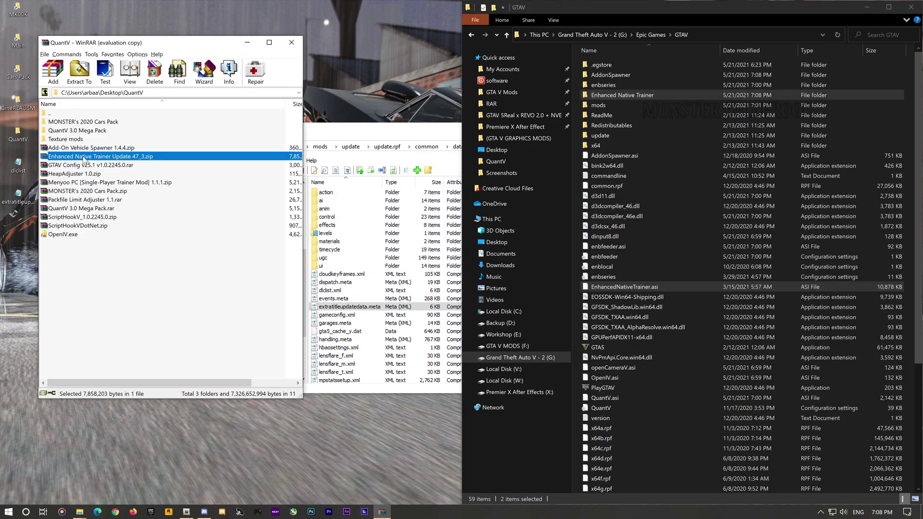
click(83, 166)
key(F2)
double_click(89, 174)
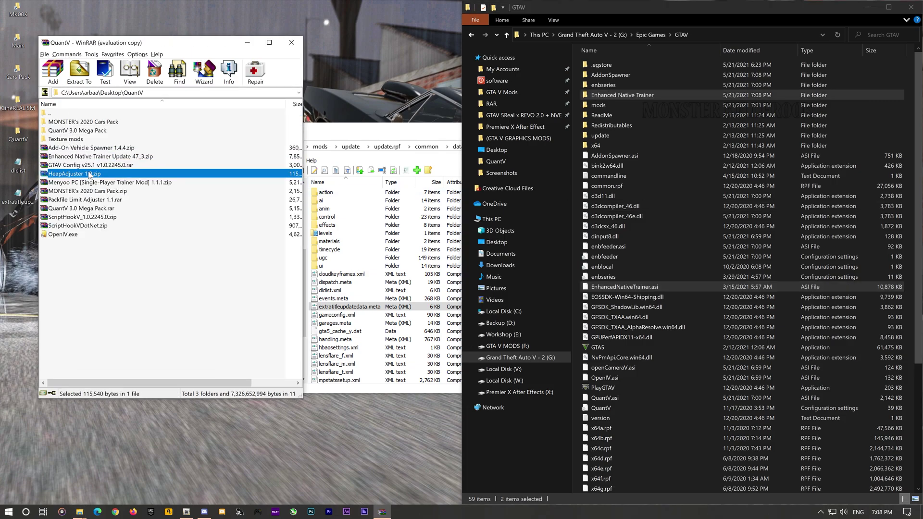
drag(73, 142, 92, 137)
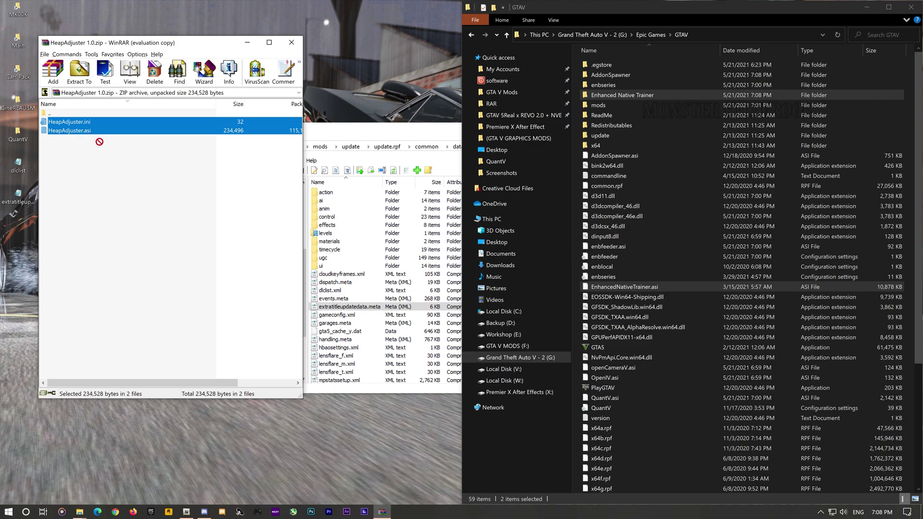
drag(775, 275, 776, 275)
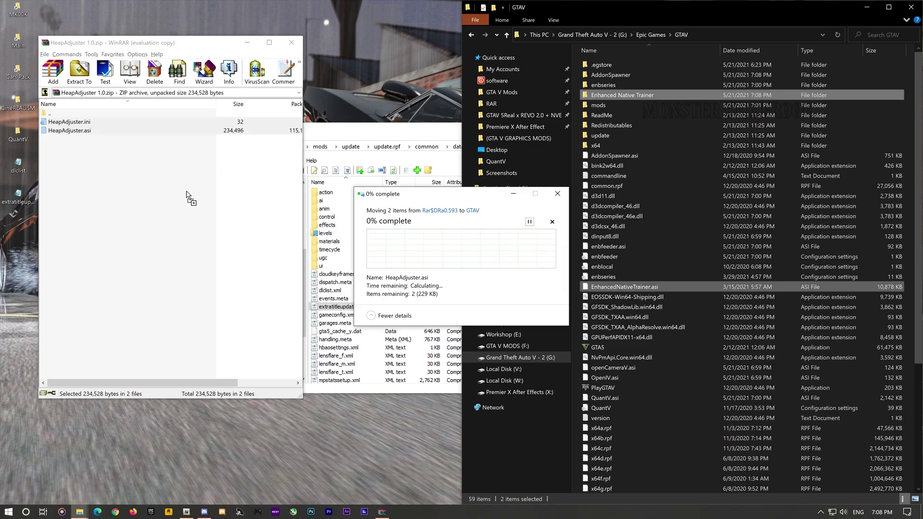
Copy the menyooStuff folder and Menyoo.asi from the Menyoo PC [Single-Player Trainer Mod] 1.1.1 archive into the GTAV folder.
double_click(74, 116)
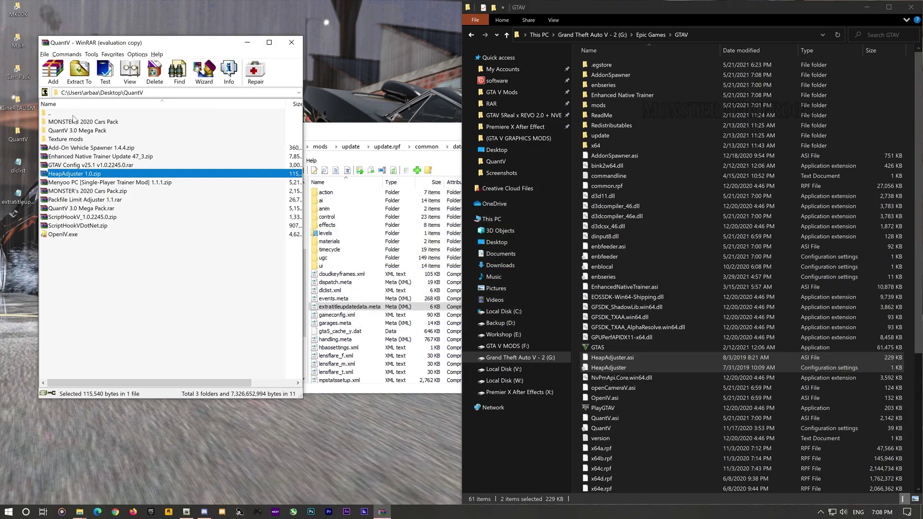
double_click(85, 182)
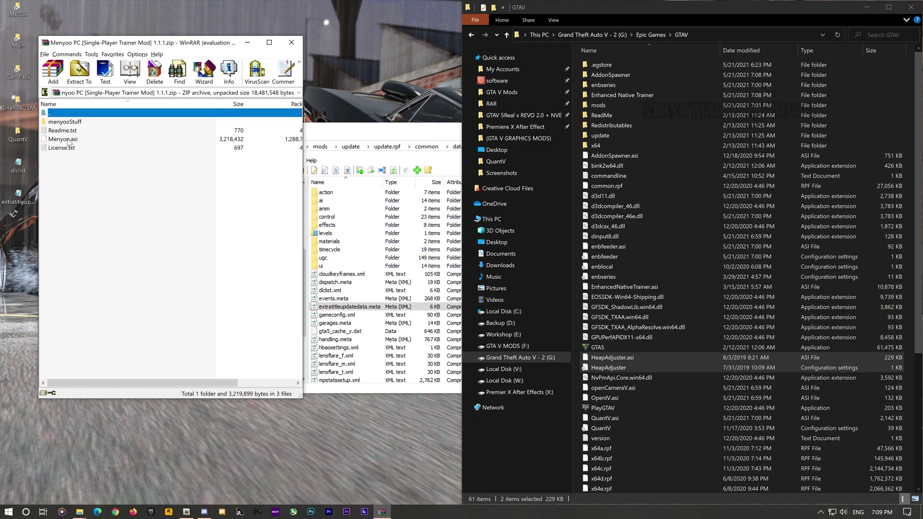
click(68, 142)
ctrl+click(66, 123)
drag(673, 201, 703, 201)
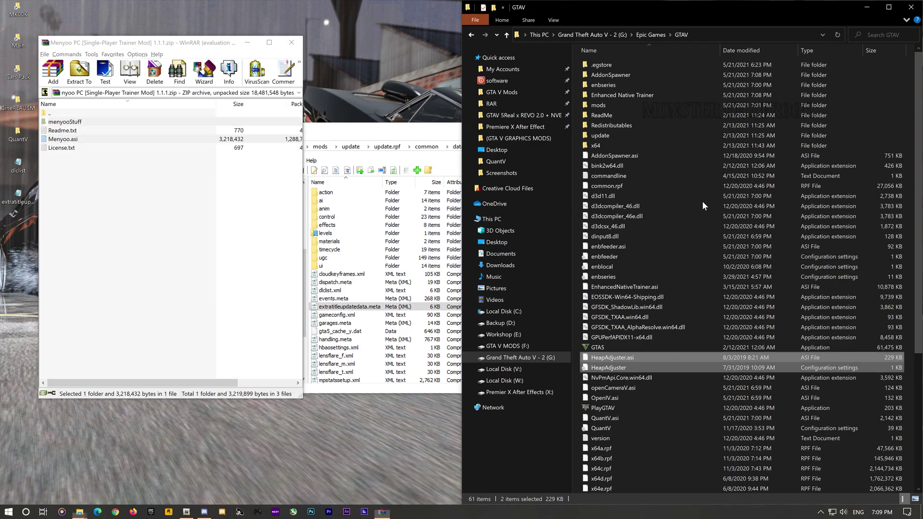
Copy PackfileLimitAdjuster.ini and PackfileLimitAdjuster.asi from the Packfile Limit Adjuster 1.1 archive into the GTAV folder.
double_click(72, 114)
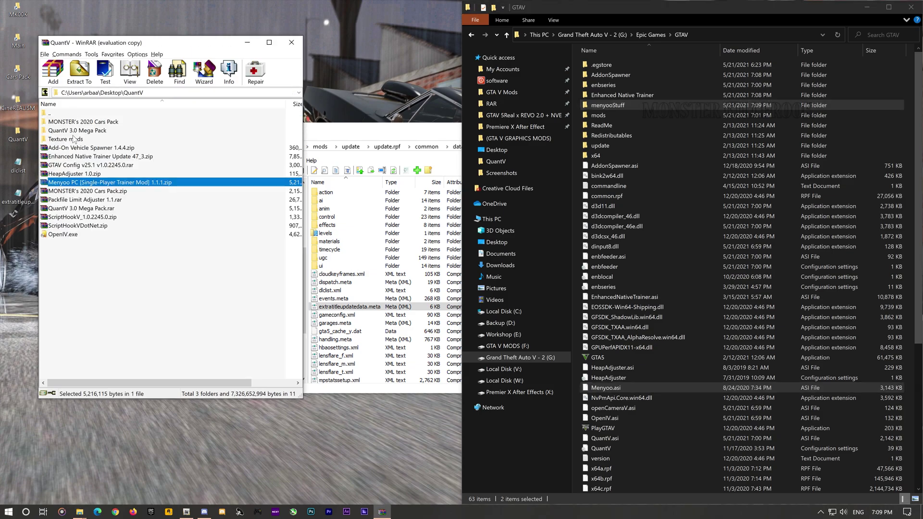
double_click(84, 201)
drag(73, 150, 122, 155)
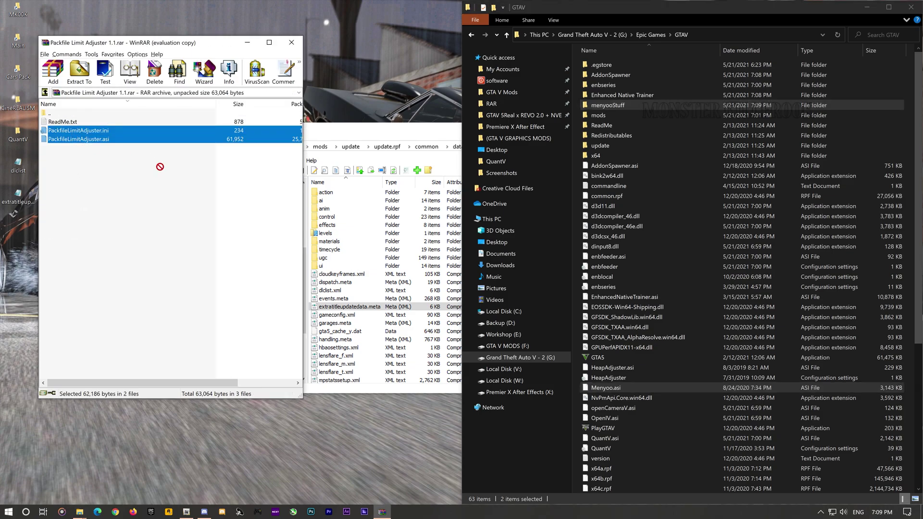
drag(708, 262, 708, 262)
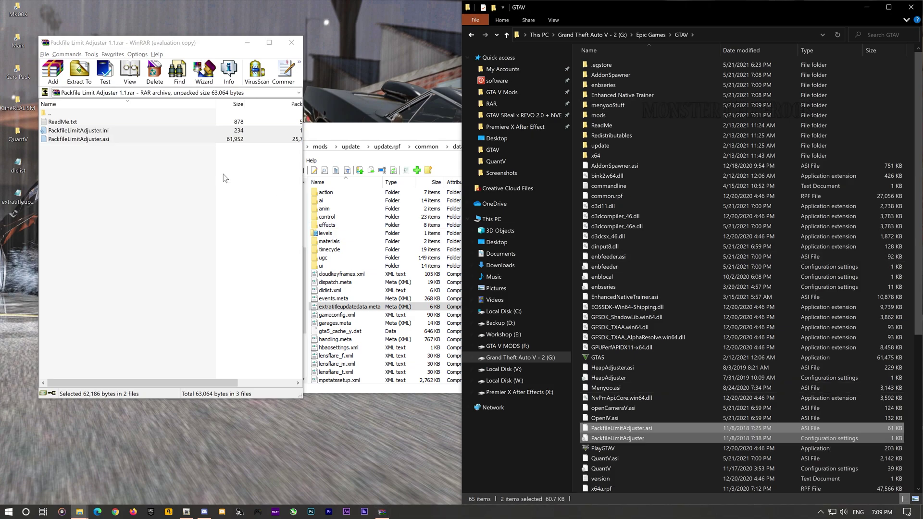
Copy ScriptHookV.dll and dinput8.dll from the bin folder of the ScriptHookV_1.0.2245.0 archive into the GTAV folder.
double_click(62, 115)
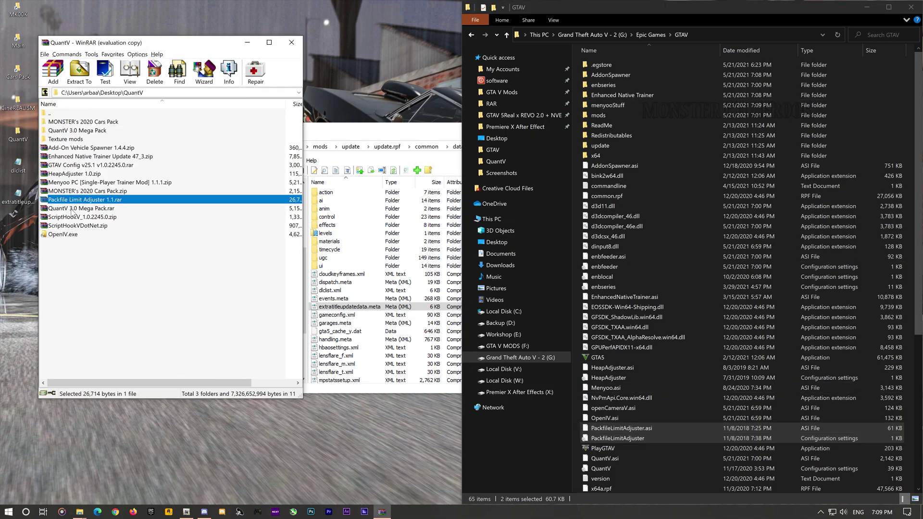
double_click(75, 217)
double_click(62, 121)
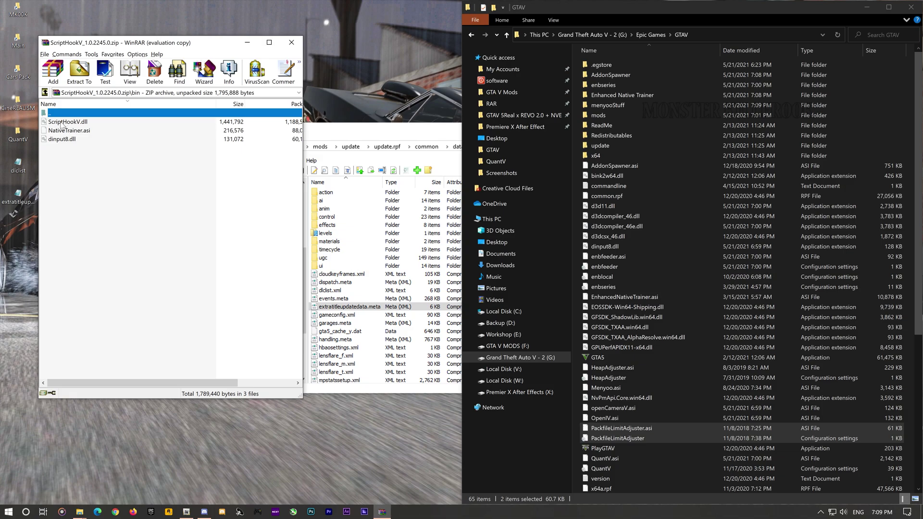
click(62, 121)
ctrl+click(61, 139)
drag(627, 224, 709, 222)
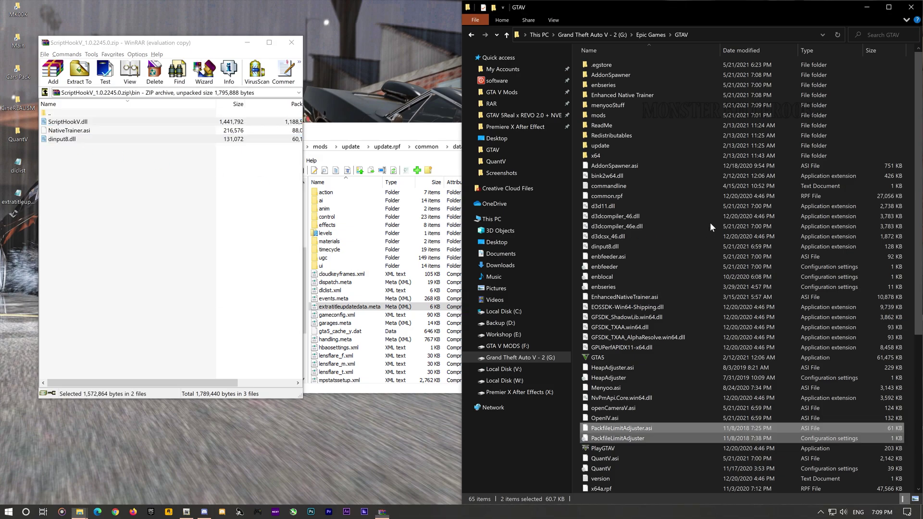
click(442, 246)
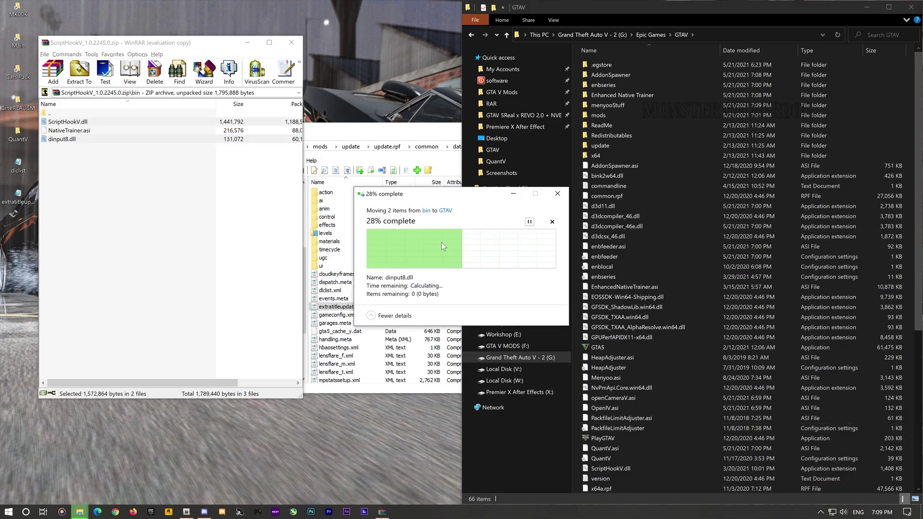
Return to the archive list and copy the six ScriptHookVDotNet .xml, .dll, .ini and .asi files from ScriptHookVDotNet.zip into the GTAV folder.
click(61, 114)
double_click(59, 114)
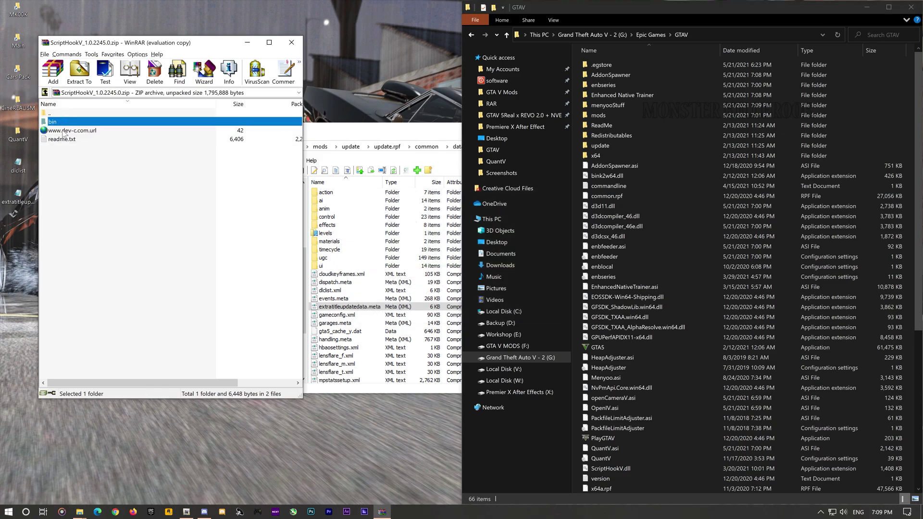
double_click(60, 114)
double_click(86, 226)
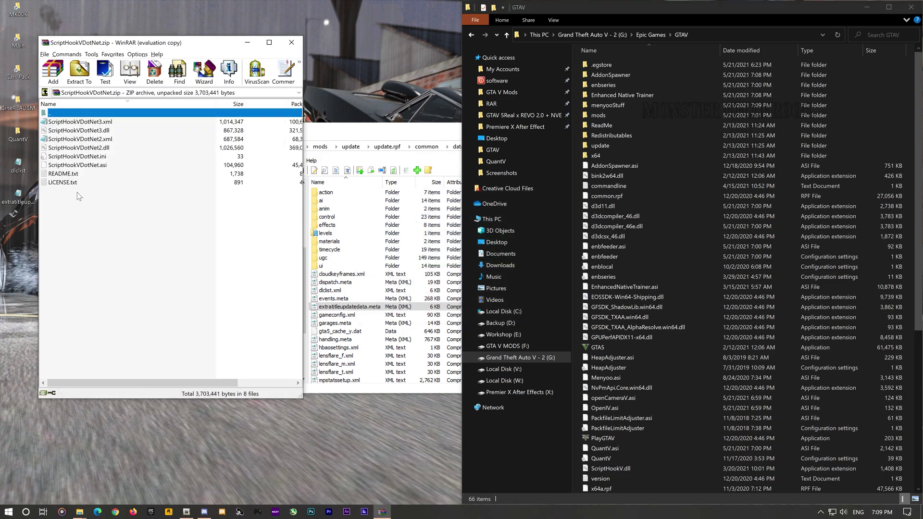
click(97, 166)
shift+click(101, 123)
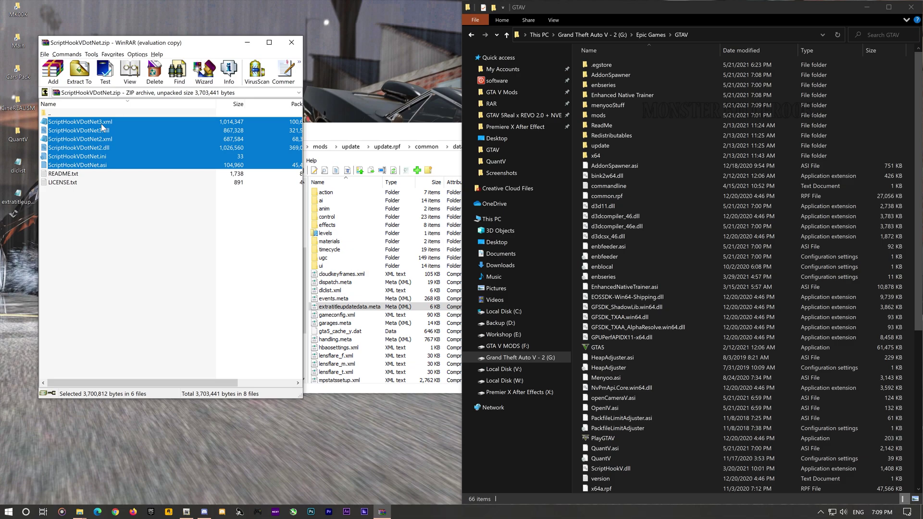
drag(730, 244, 729, 243)
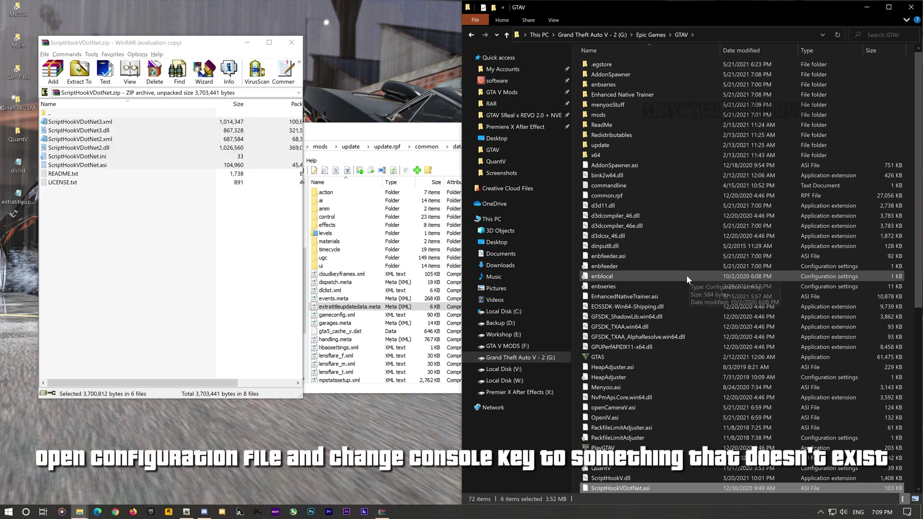
Set ConsoleKey to F23 in the ScriptHookVDotNet configuration file in the GTAV folder and save the file.
scroll(687, 275, down, 5)
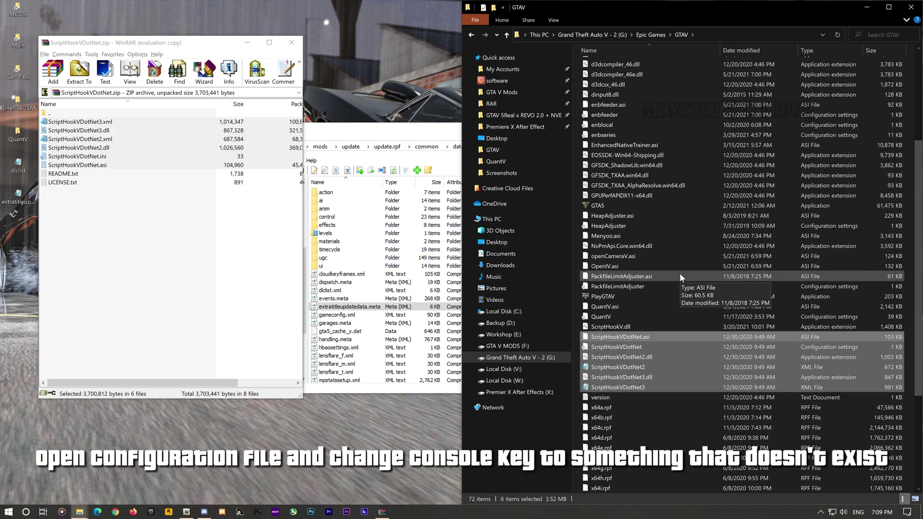
click(824, 354)
click(824, 349)
double_click(616, 351)
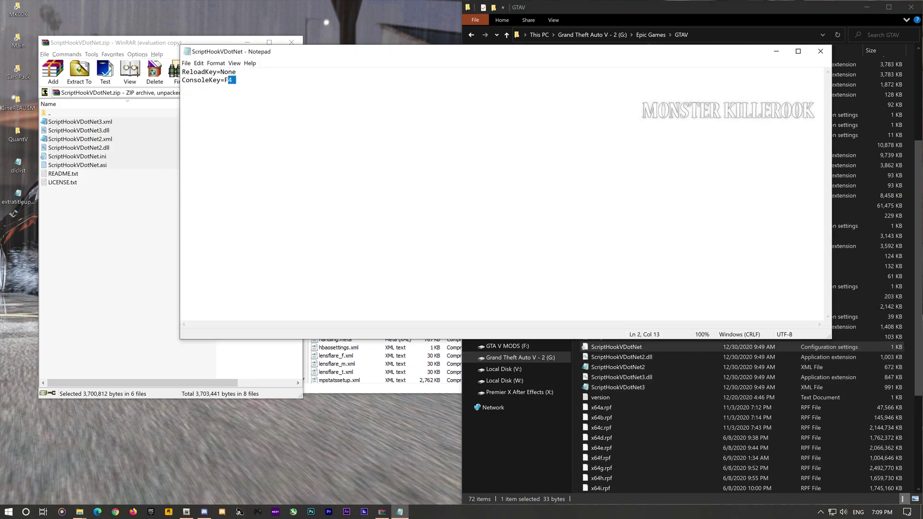
text(23)
click(821, 51)
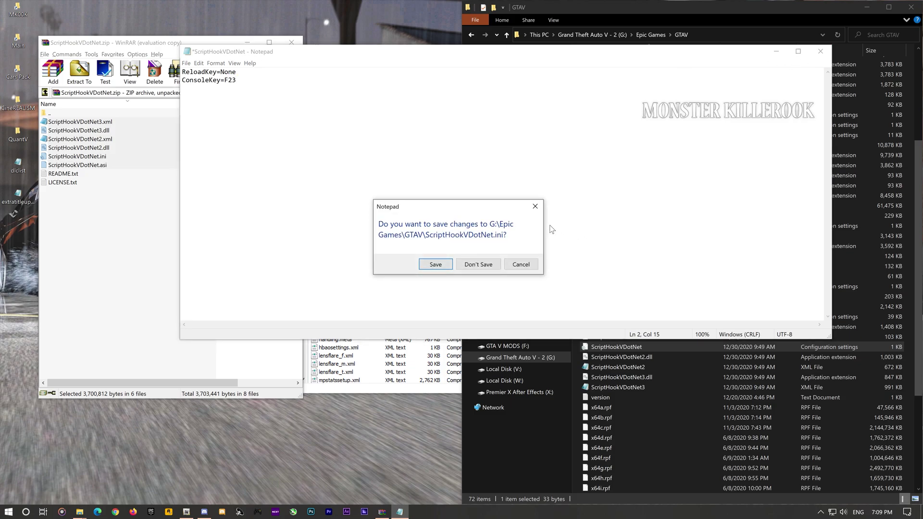
click(459, 263)
Return to the archive list and open the Gta Config v25.1 for v 1.0.2245.0 folder inside the GTAV Config v25.1 archive.
double_click(56, 114)
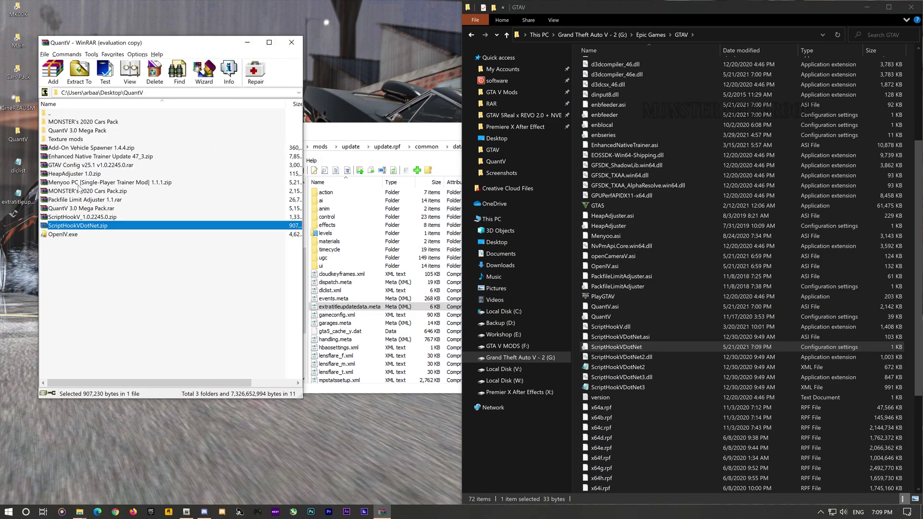
click(82, 166)
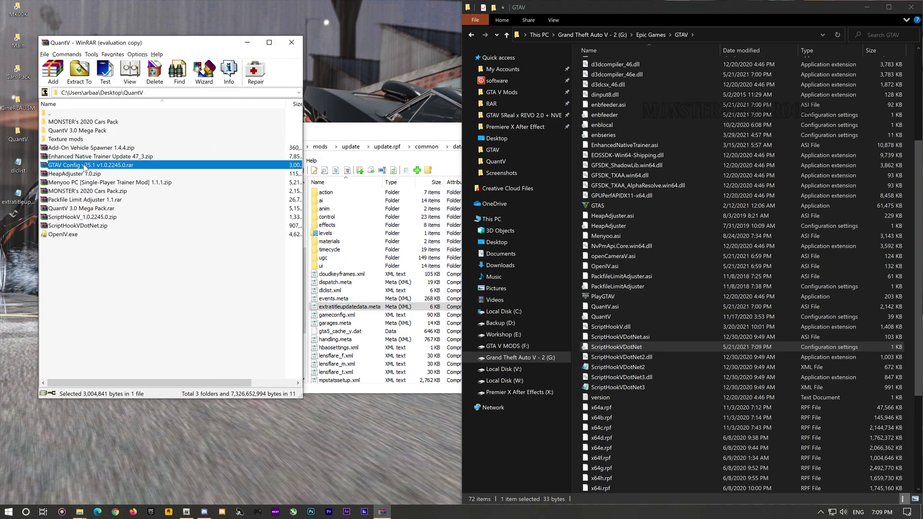
double_click(100, 166)
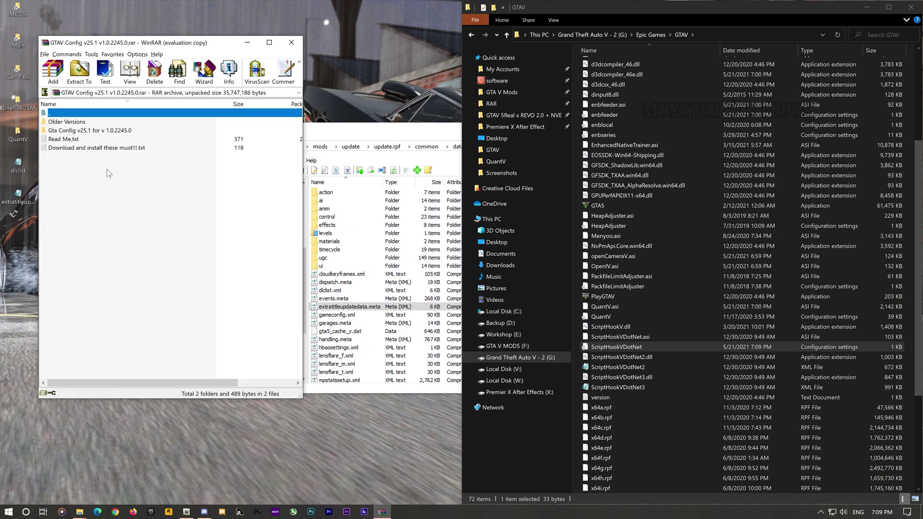
double_click(82, 132)
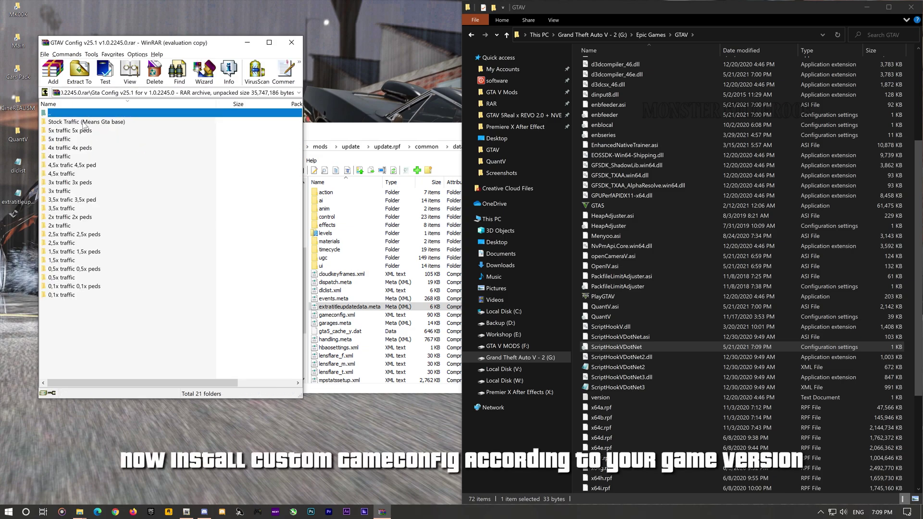
drag(64, 321, 125, 114)
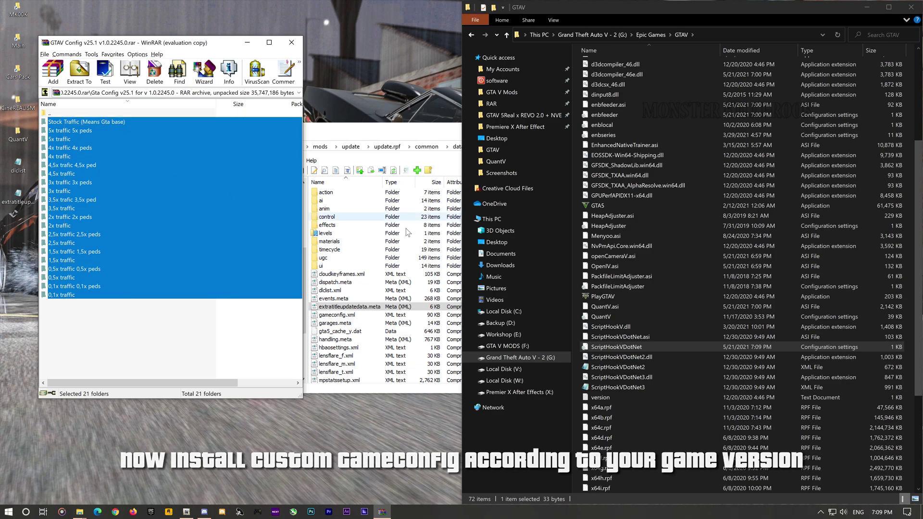
Back up the original gameconfig.xml from update.rpf\common\data in OpenIV to the desktop.
click(393, 261)
click(343, 316)
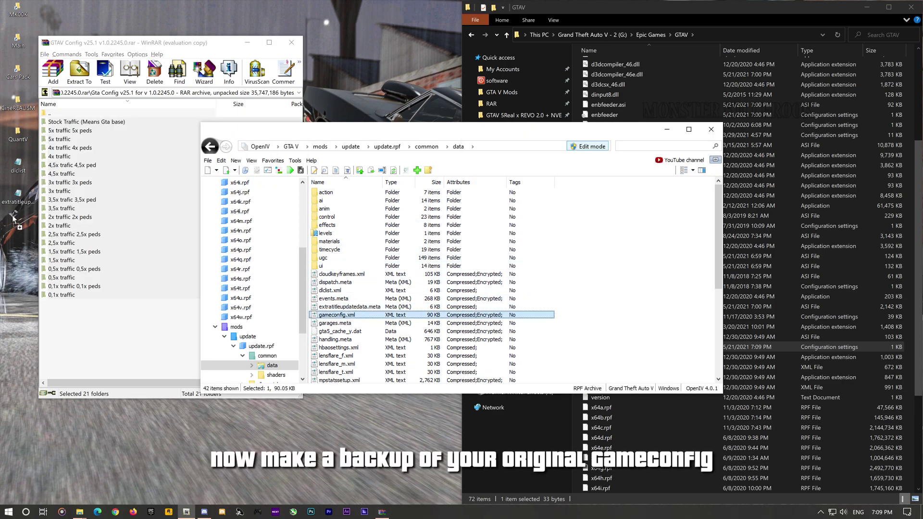
drag(14, 219, 14, 219)
Open the 3,5x trafic 3,5x ped folder in the GTAV Config archive and select its gameconfig.xml.
click(82, 147)
double_click(90, 200)
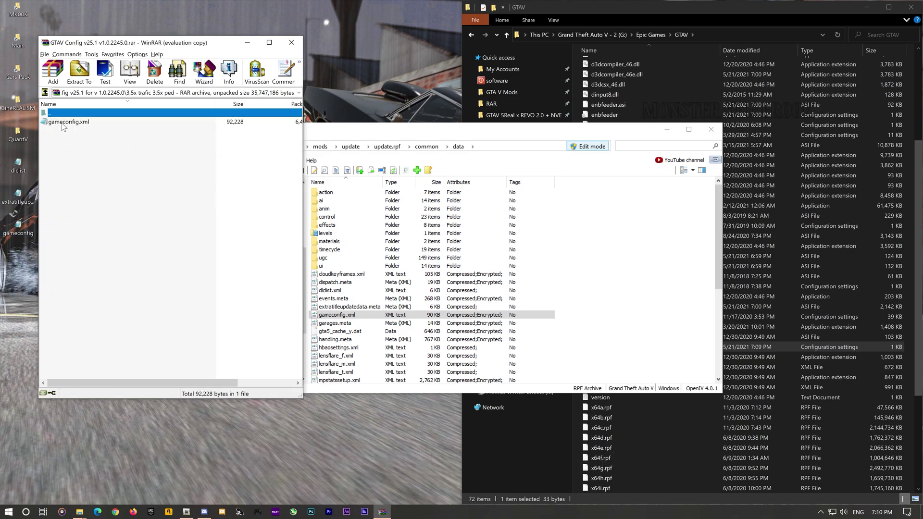
click(58, 124)
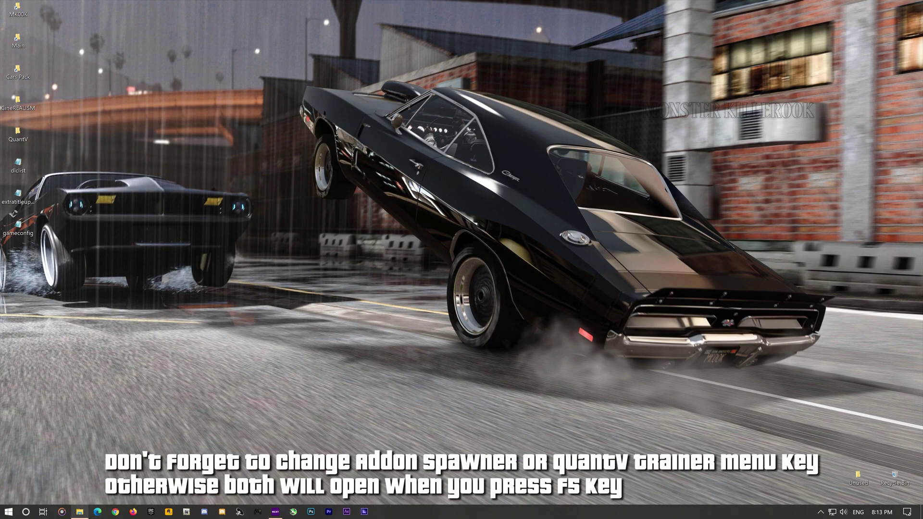
Set MenuKey to F3 in the settings_menu file of the AddonSpawner folder, save it, and minimize the folder window.
click(79, 512)
double_click(160, 72)
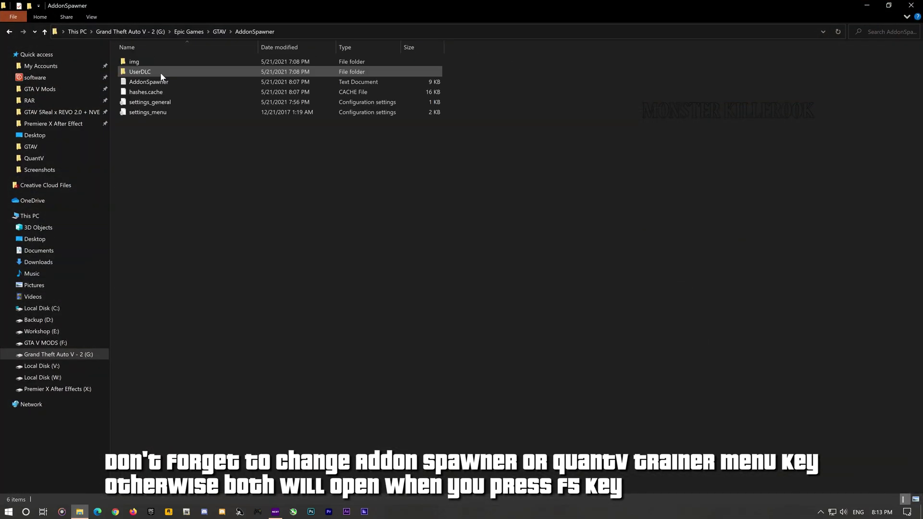
double_click(146, 111)
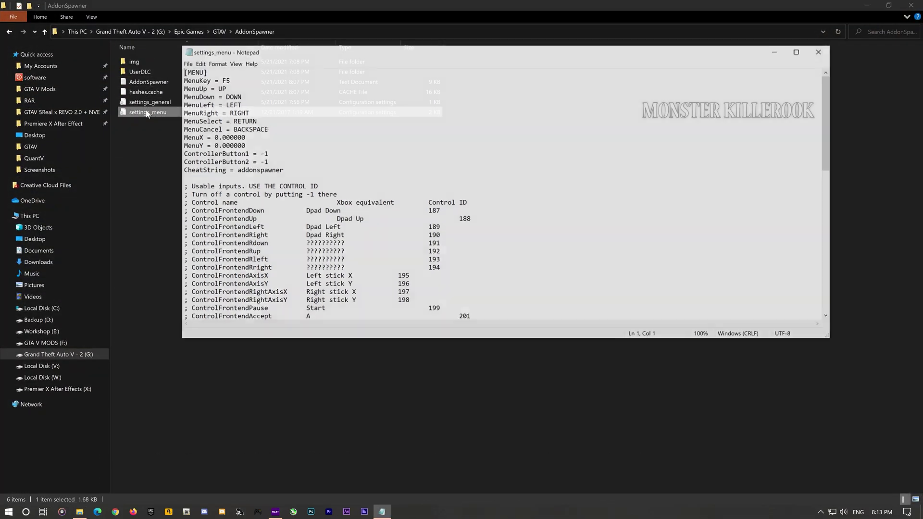
key(shift+Left)
text(3)
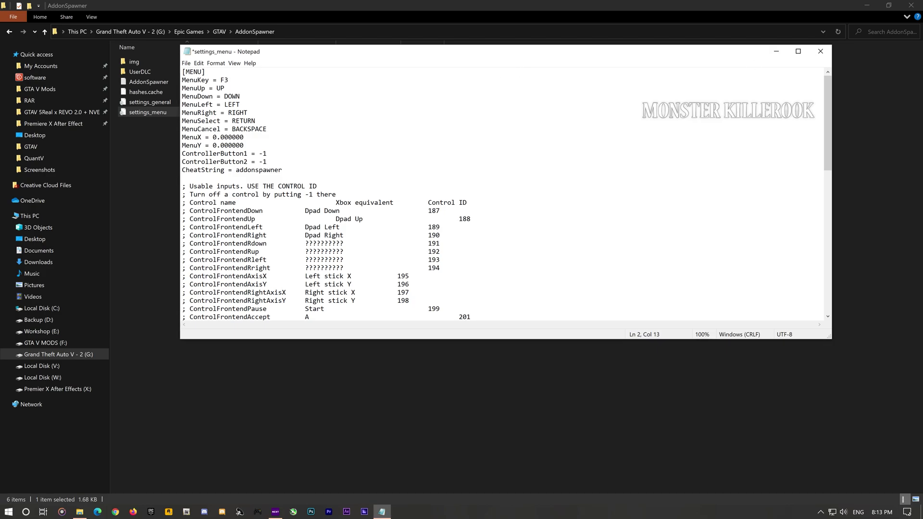
click(820, 51)
click(435, 265)
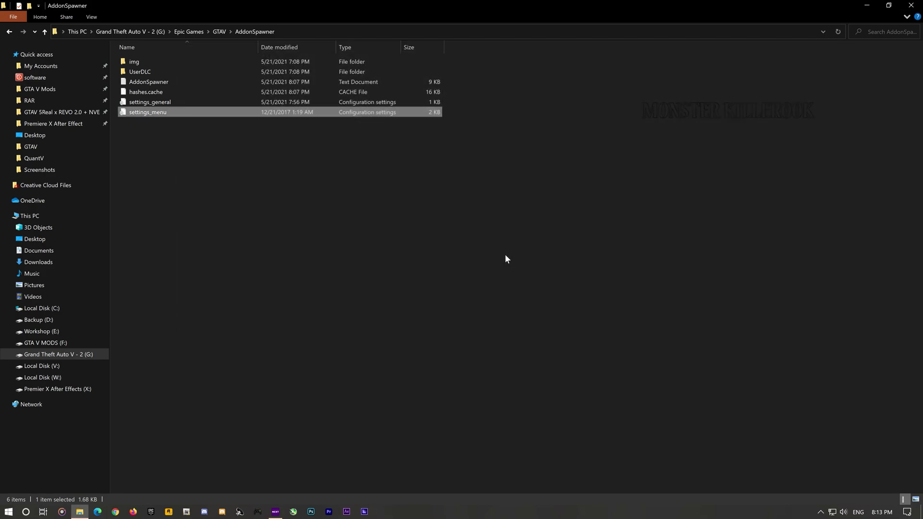
key(BackSpace)
click(869, 5)
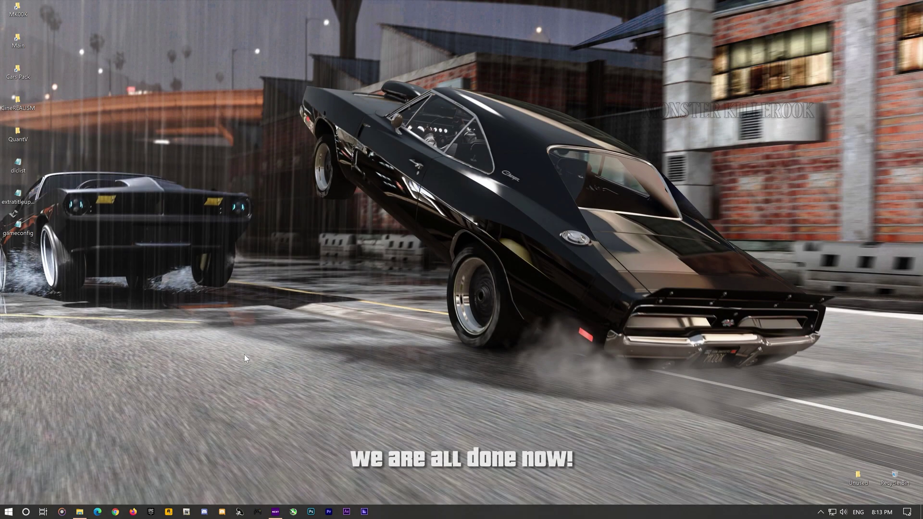
Switch to the Epic Games Launcher and open the game library.
click(152, 513)
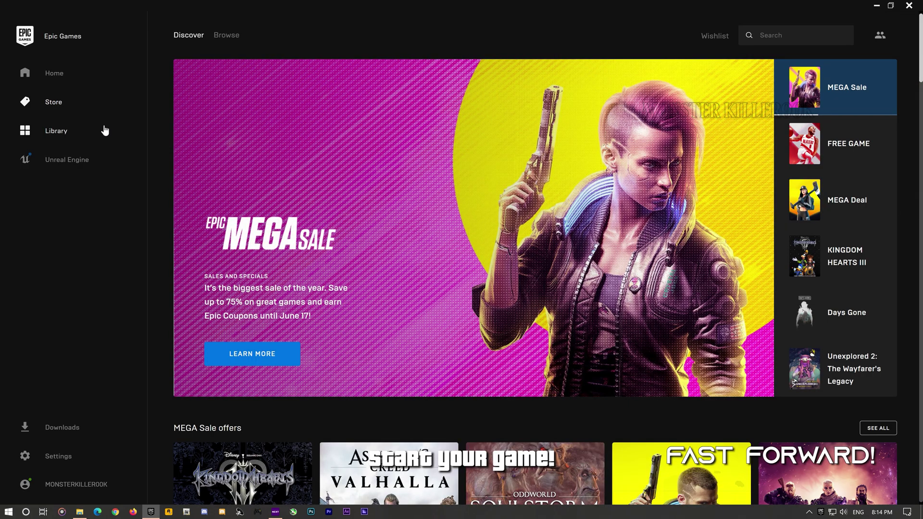
click(124, 128)
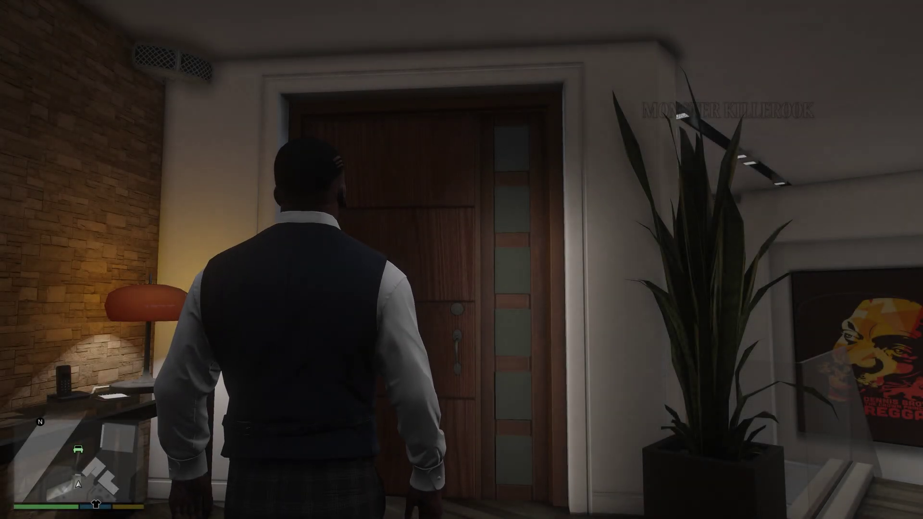
key(d)
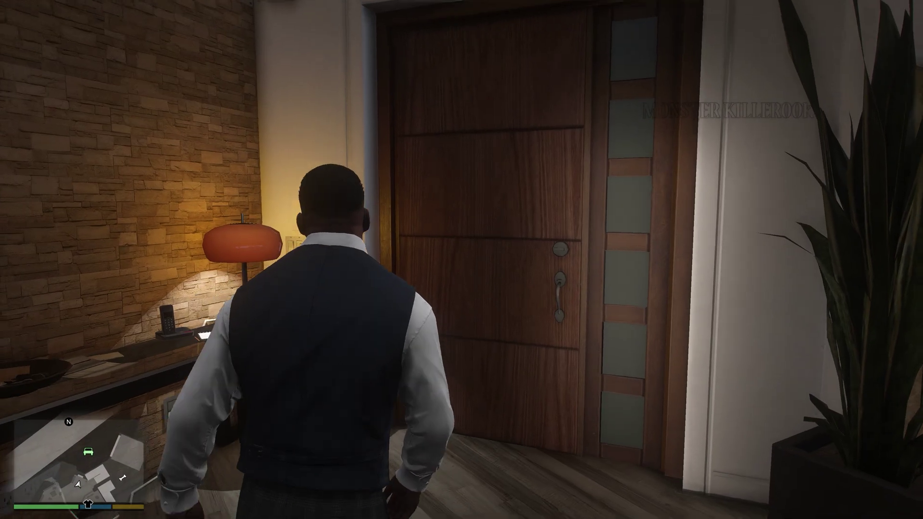
key(d)
key(w)
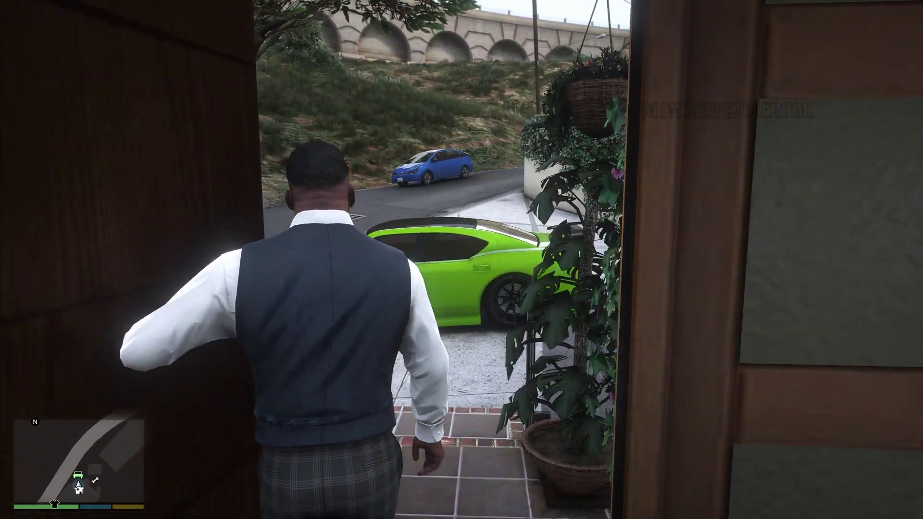
key(w)
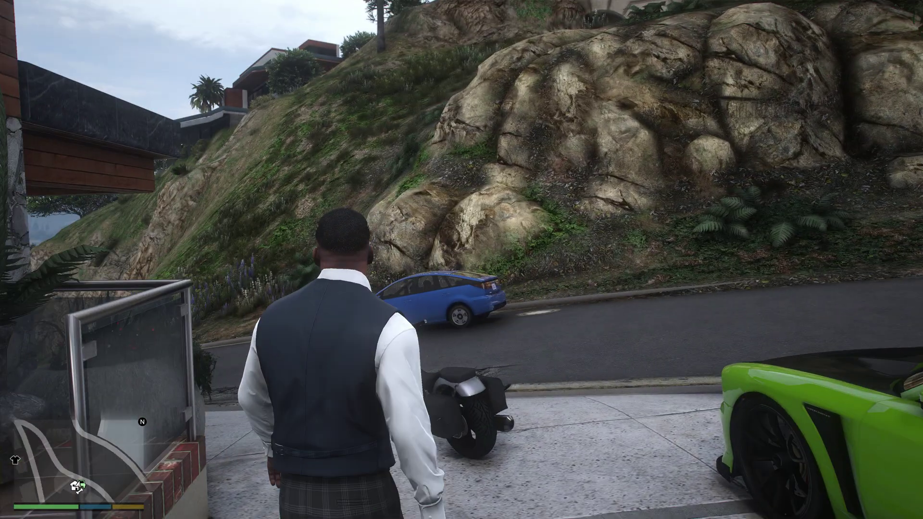
key(w)
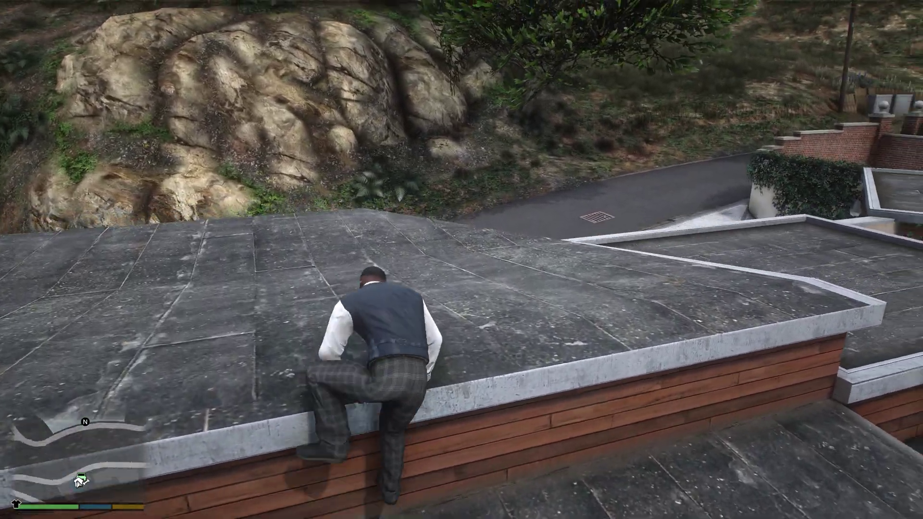
key(f)
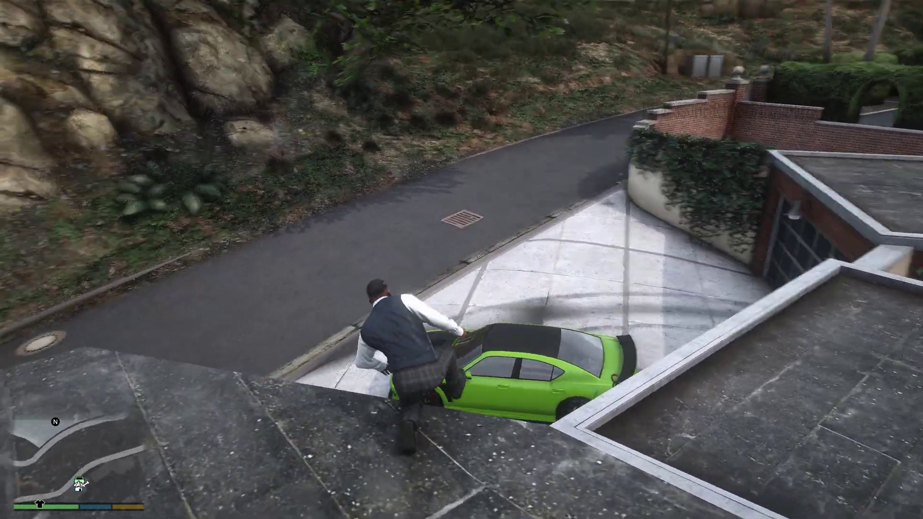
key(w)
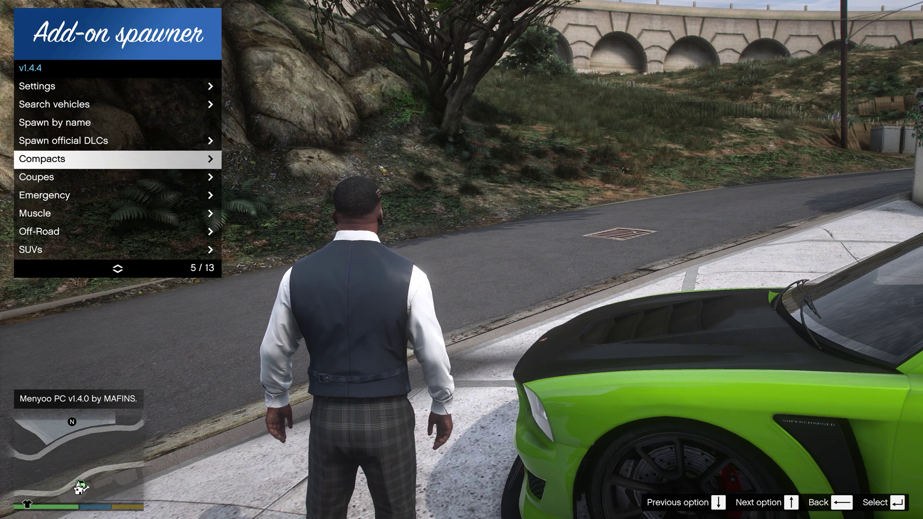
Close the Add-on spawner, open the Enhanced Native Trainer's weather options, and set the weather to Extra Sunny.
key(BackSpace)
key(F4)
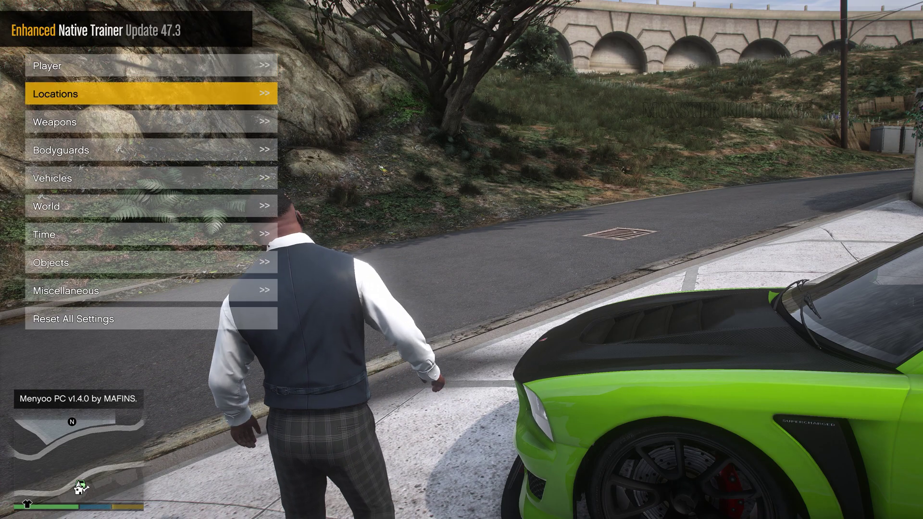
key(Down)
key(Down)
key(Down)
key(Down)
key(Return)
key(Down)
key(Down)
key(Return)
key(Down)
key(Down)
key(Return)
Apply the Clear, Cloudy, Smog and Foggy weather presets in turn, ending on Foggy.
key(Down)
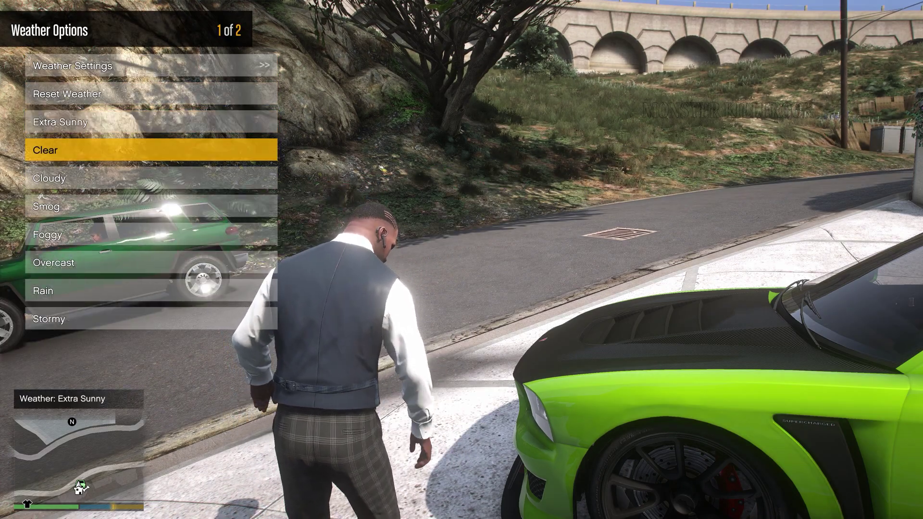
key(Return)
key(Down)
key(Return)
key(Down)
key(Return)
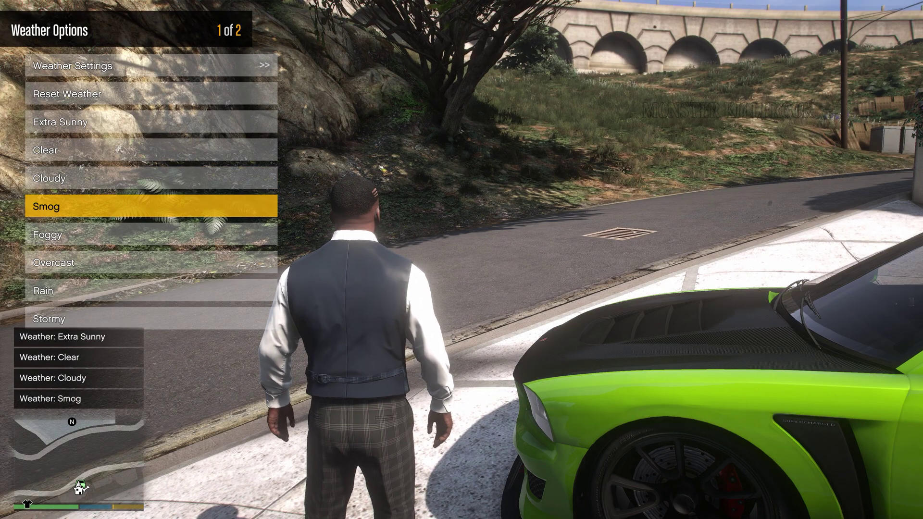
key(Down)
key(Return)
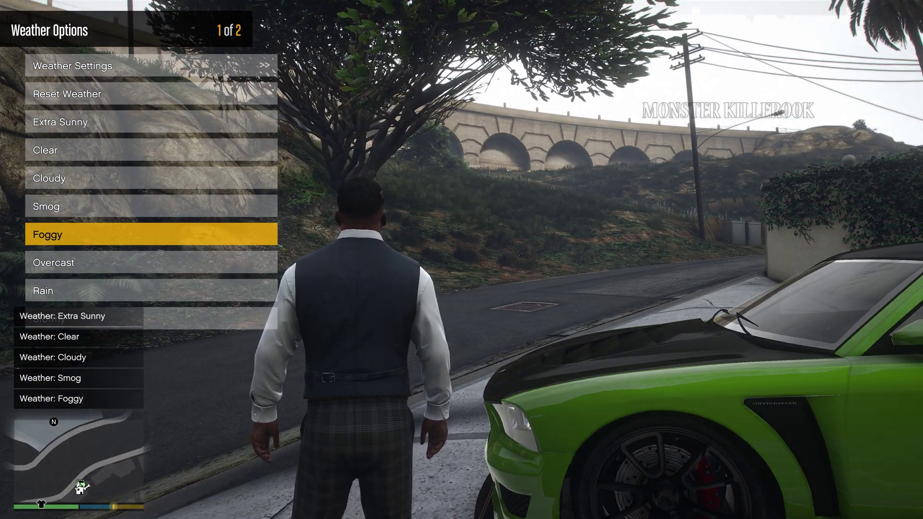